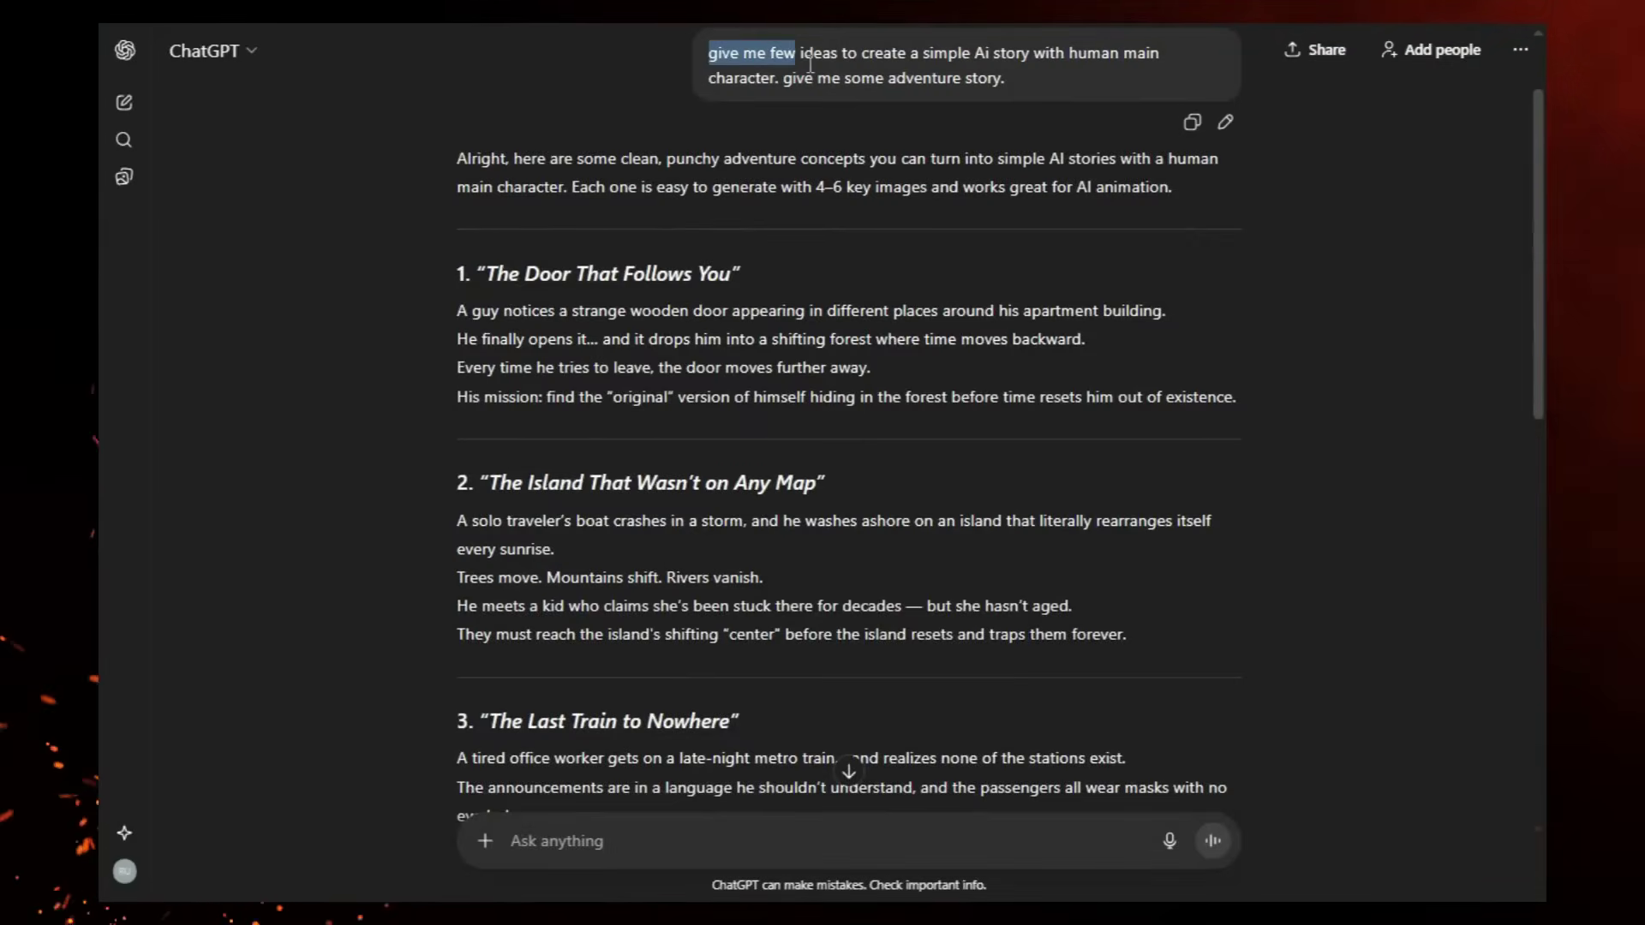
Look back over the earlier story-ideas request in the ChatGPT conversation.
{"action": "left_click_drag", "start_coordinate": [810, 65], "coordinate": [1056, 94]}
{"action": "left_click", "coordinate": [495, 196]}
{"action": "scroll", "coordinate": [383, 228], "scroll_direction": "down", "scroll_amount": 5}
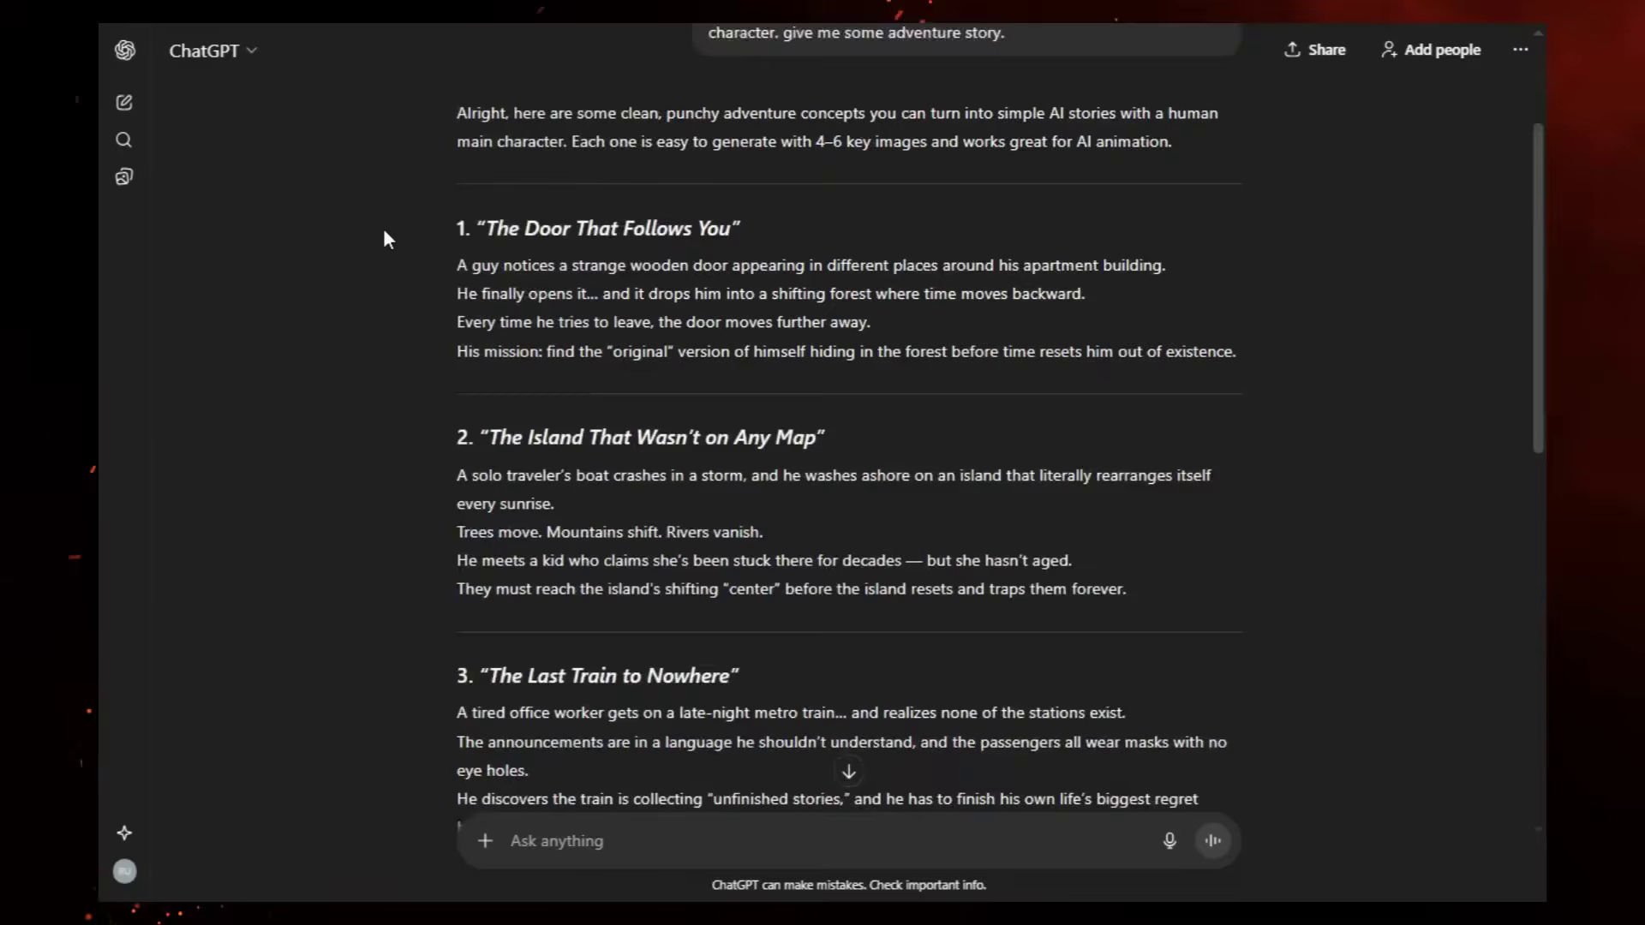
{"action": "scroll", "coordinate": [383, 228], "scroll_direction": "down", "scroll_amount": 5}
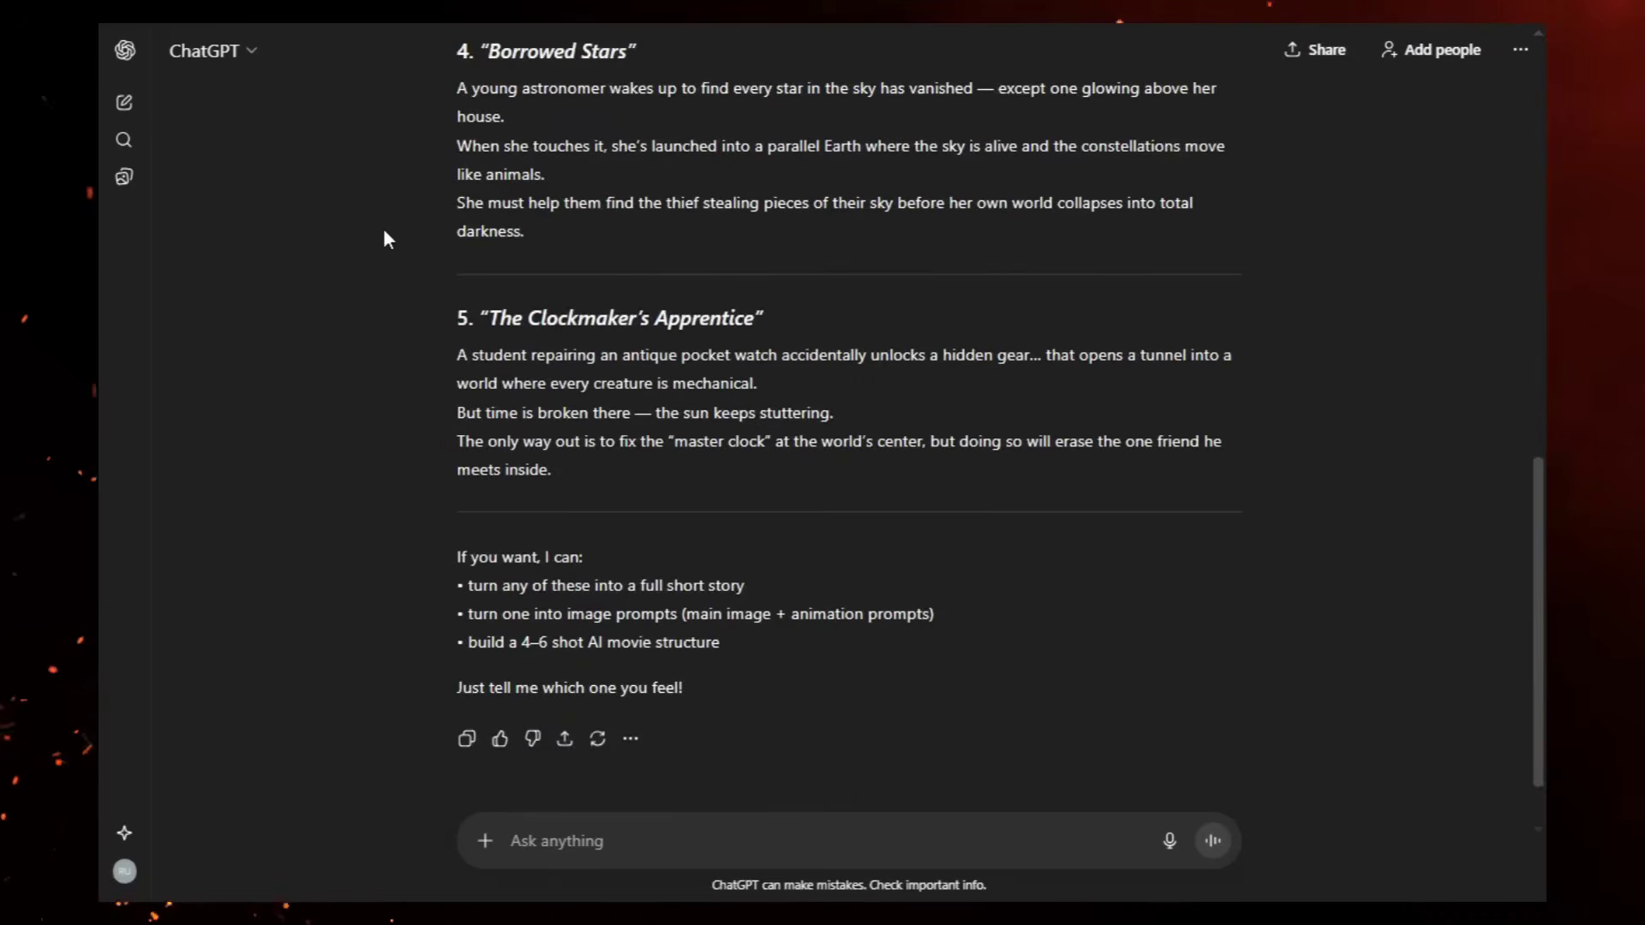
{"action": "scroll", "coordinate": [383, 228], "scroll_direction": "up", "scroll_amount": 3}
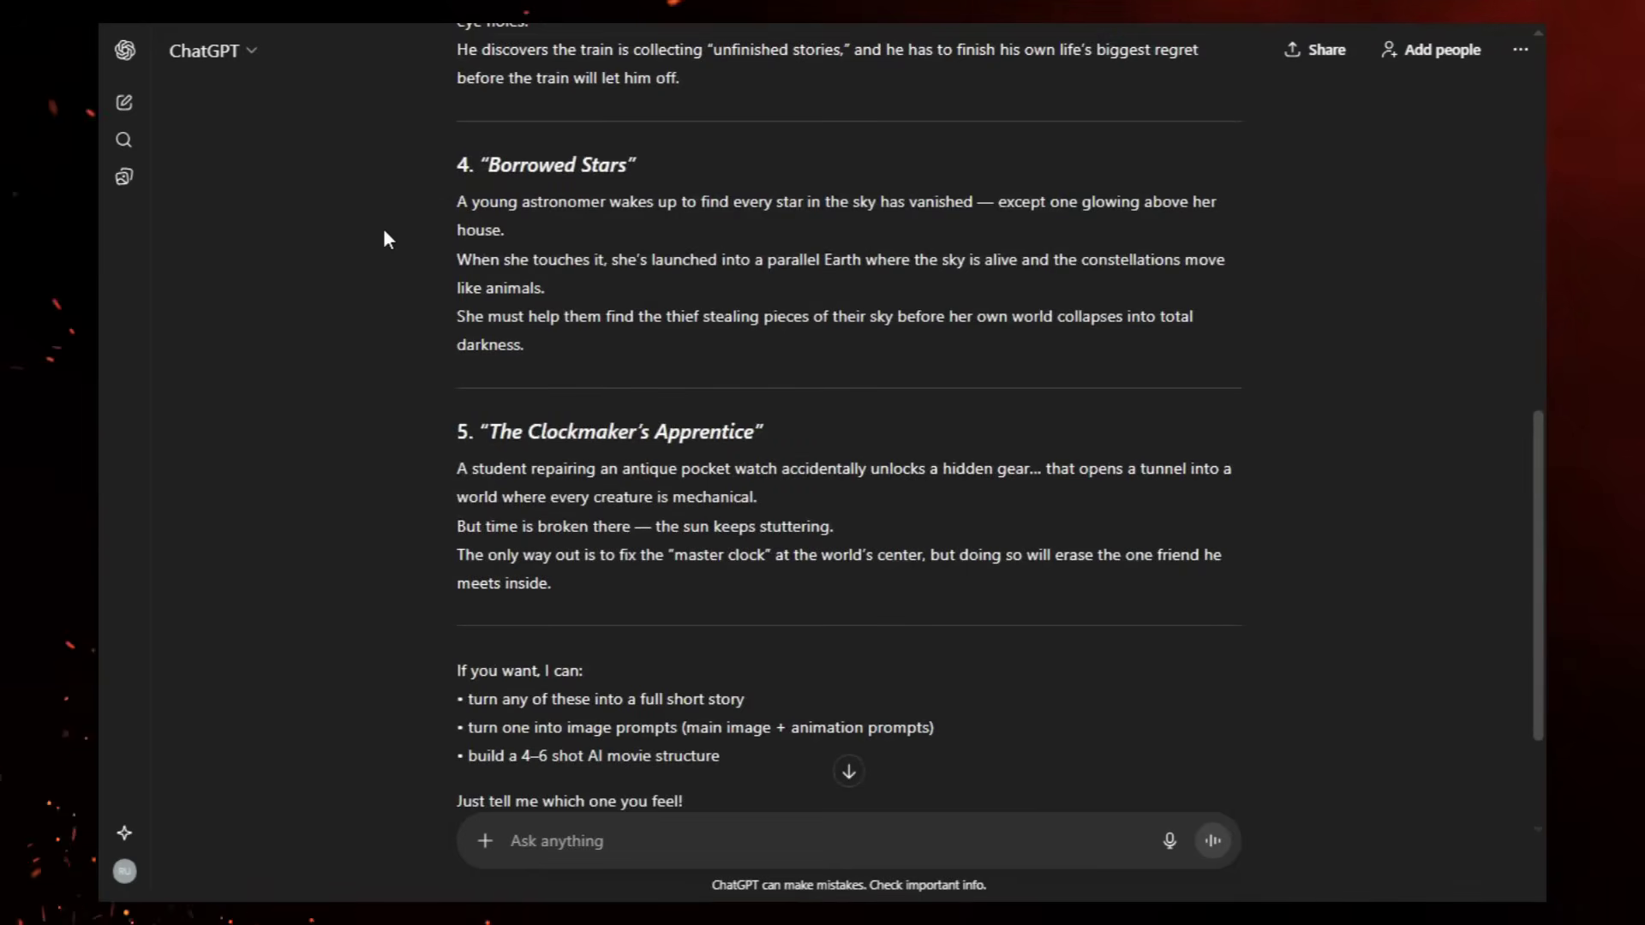
{"action": "scroll", "coordinate": [383, 239], "scroll_direction": "up", "scroll_amount": 3}
{"action": "scroll", "coordinate": [383, 228], "scroll_direction": "up", "scroll_amount": 4}
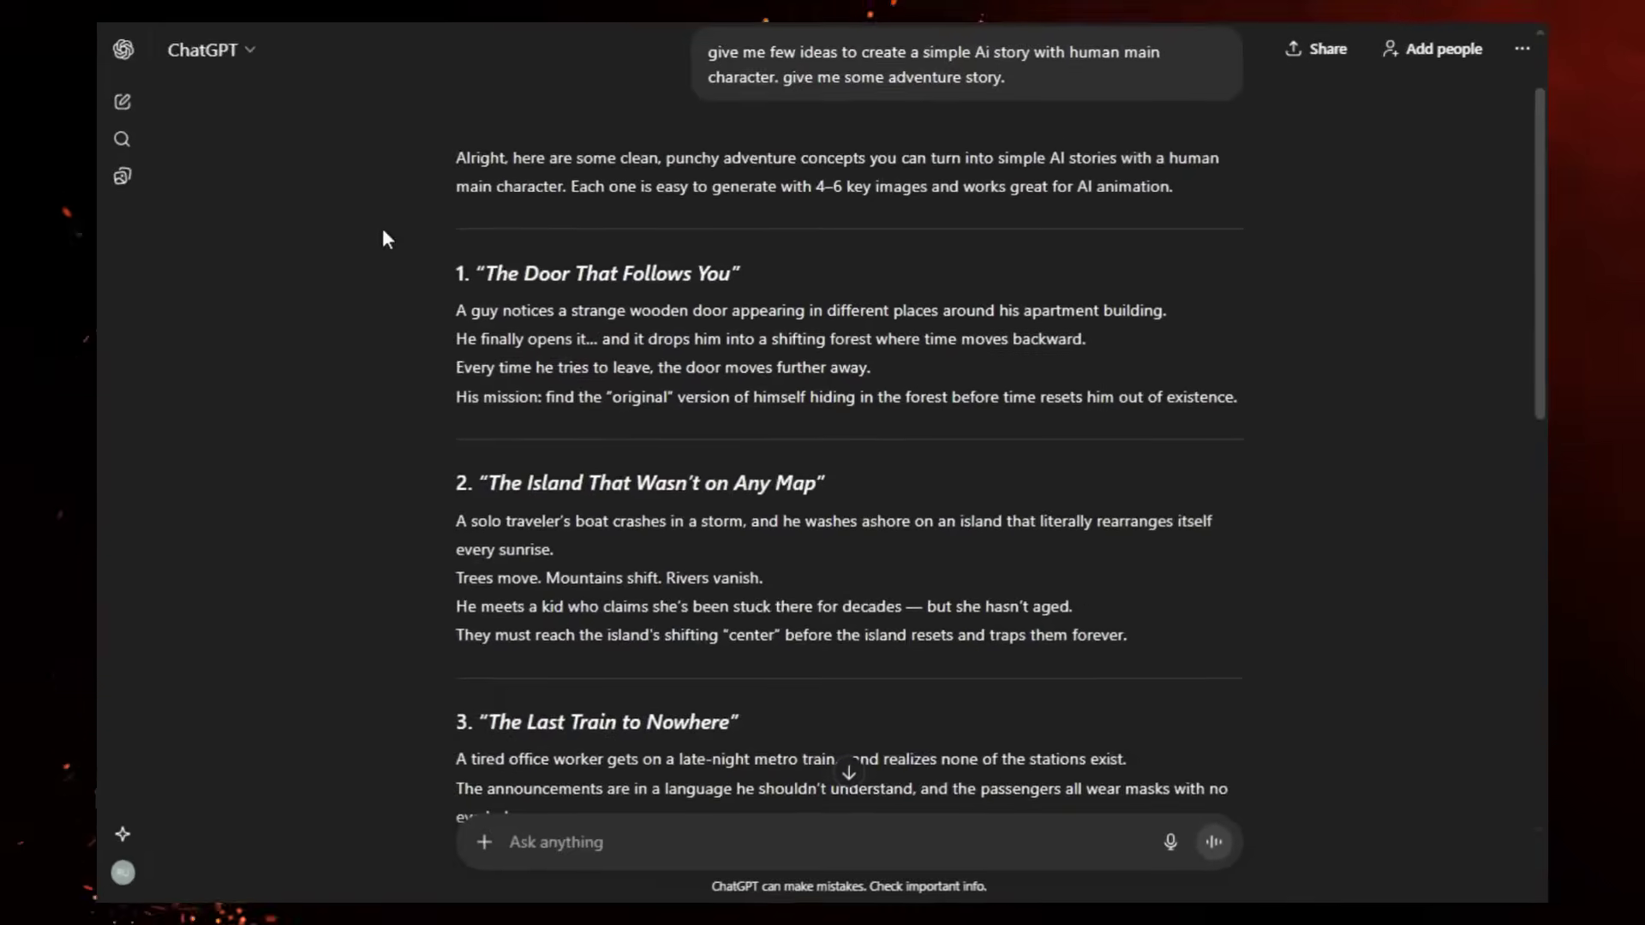
Paste the 'The Door That Follows You' four-image, four-clip prompt request and send it.
{"action": "key", "text": "ctrl+v"}
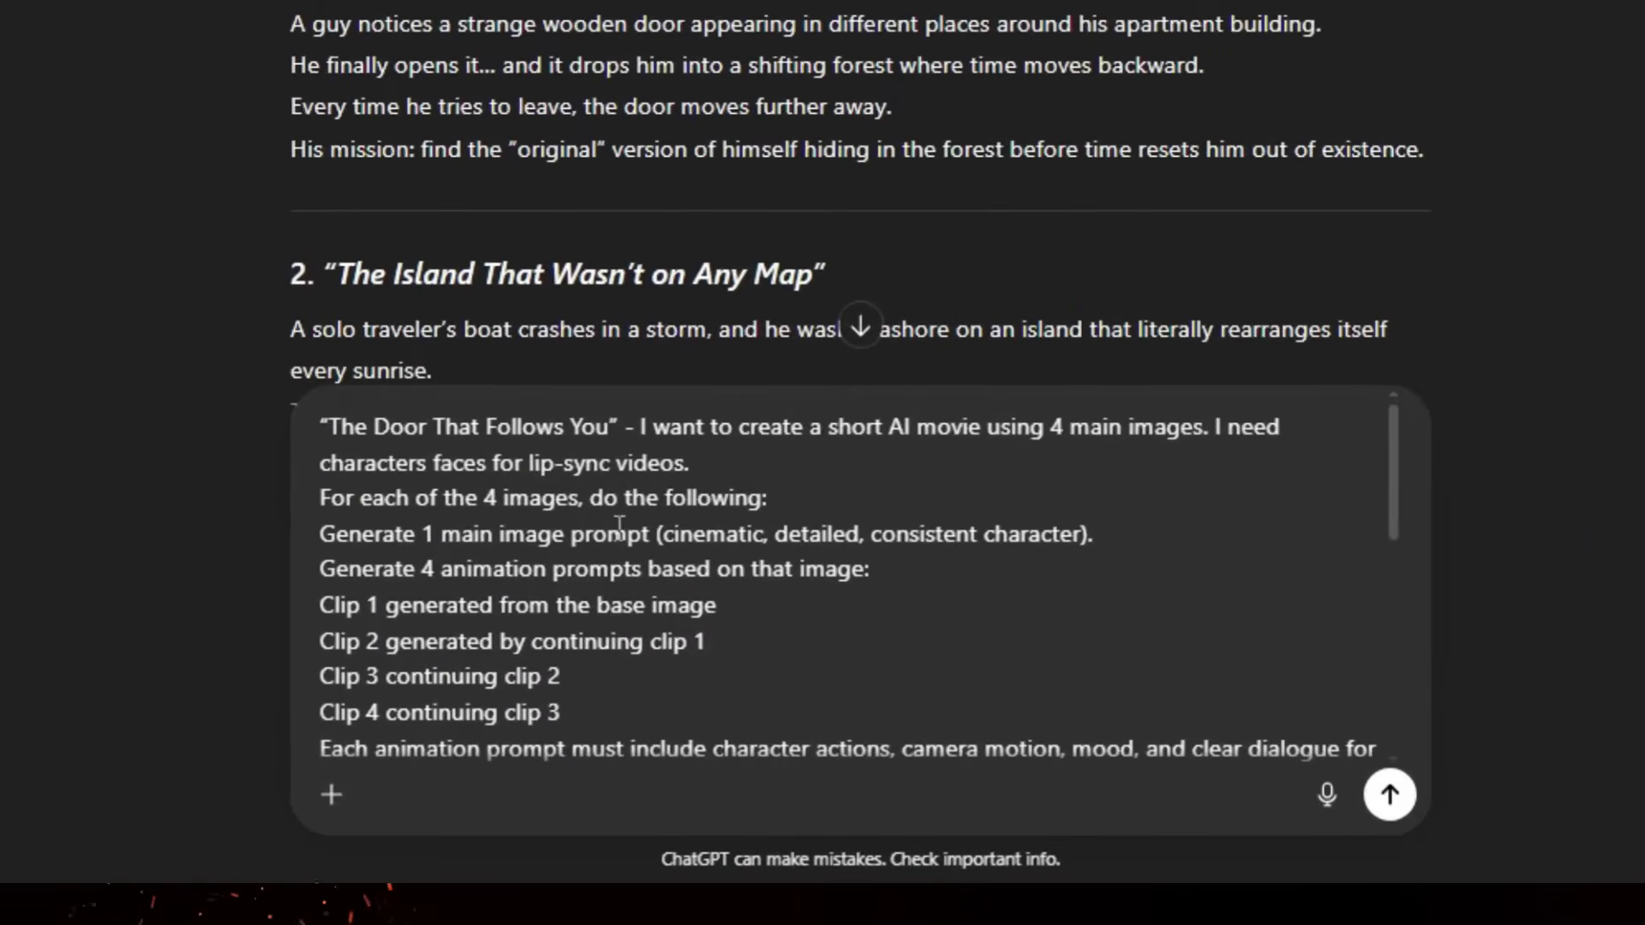
{"action": "left_click_drag", "start_coordinate": [658, 448], "coordinate": [1200, 720]}
{"action": "scroll", "coordinate": [1022, 648], "scroll_direction": "up", "scroll_amount": 8}
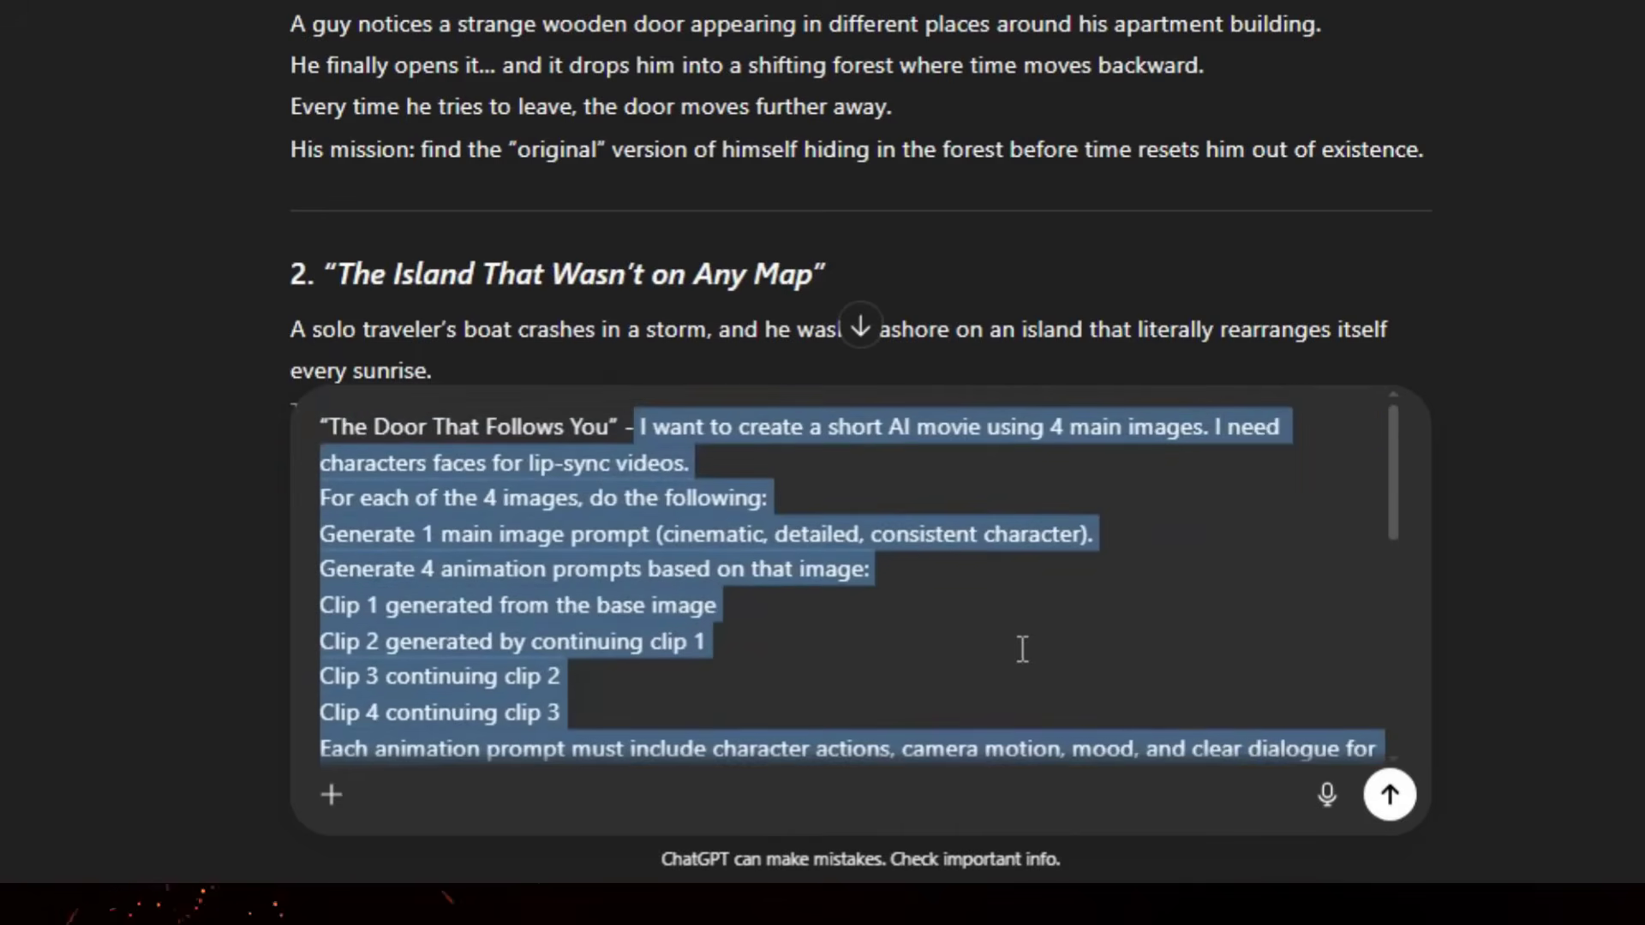
{"action": "left_click", "coordinate": [733, 561]}
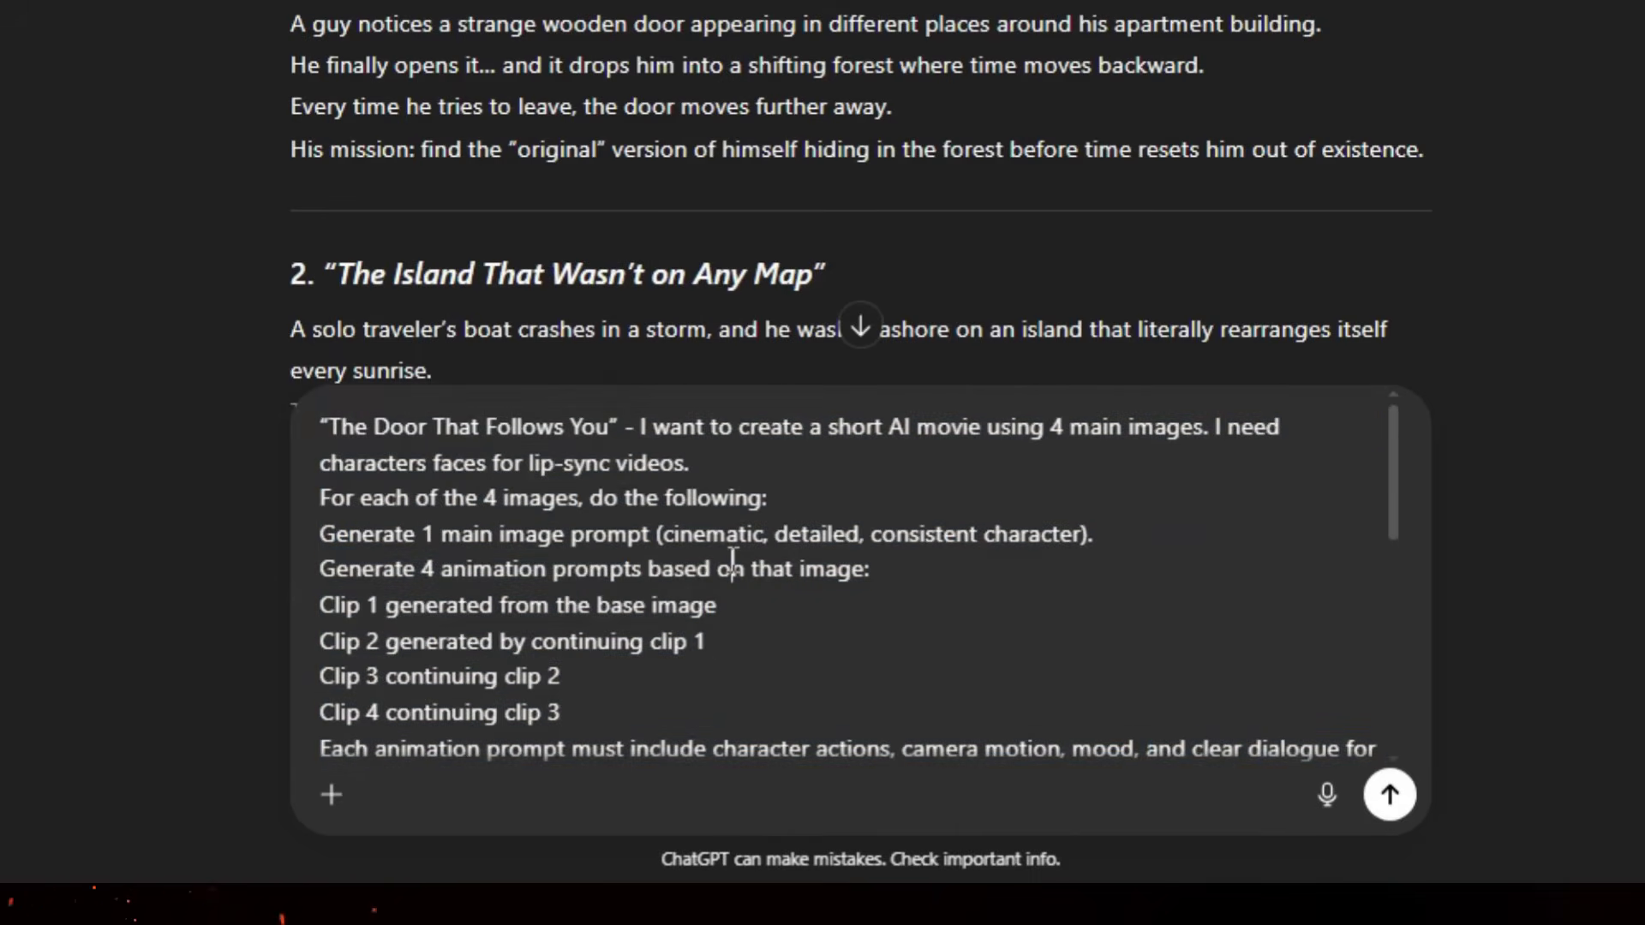
{"action": "scroll", "coordinate": [732, 562], "scroll_direction": "down", "scroll_amount": 10}
{"action": "scroll", "coordinate": [1217, 738], "scroll_direction": "up", "scroll_amount": 10}
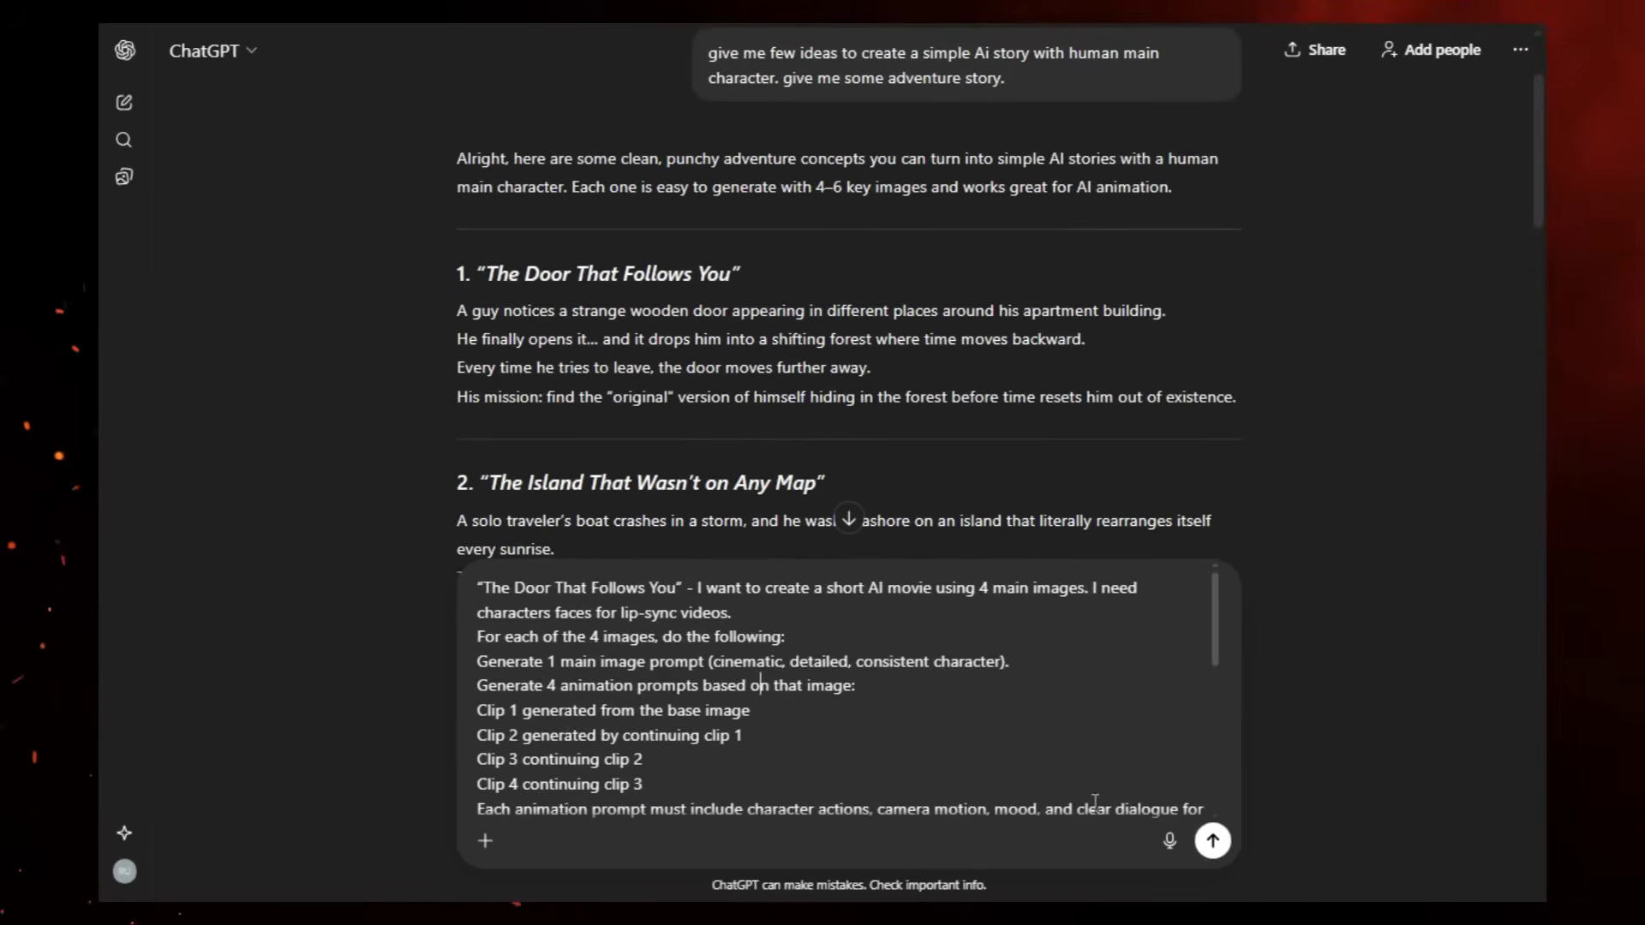
{"action": "left_click", "coordinate": [1212, 841]}
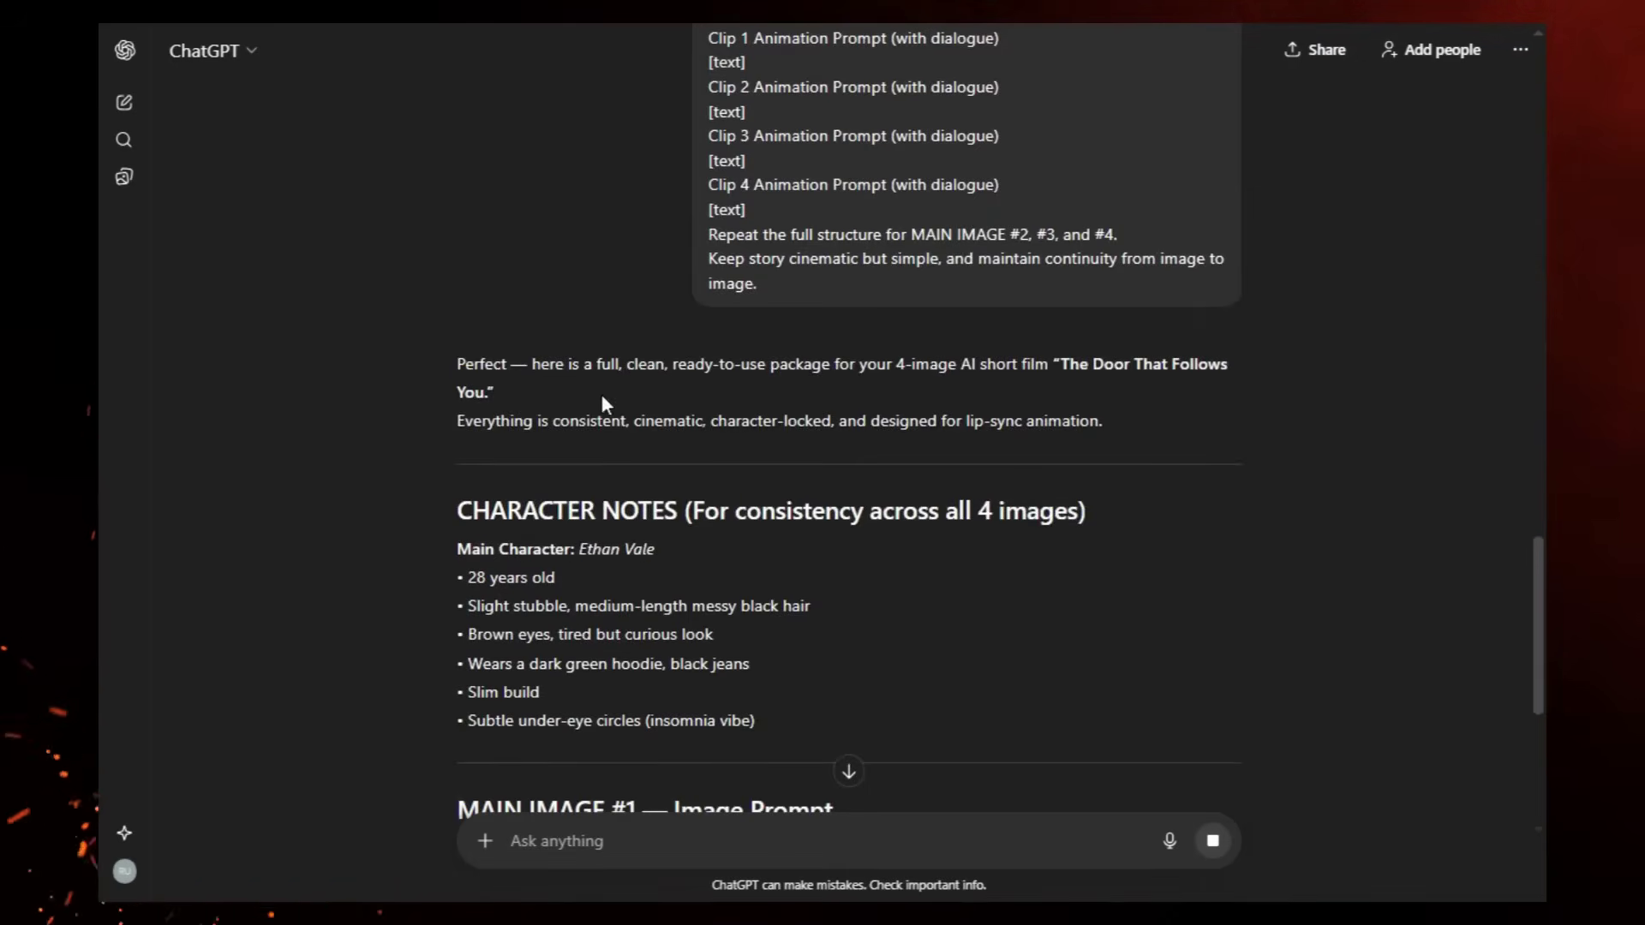
Read through Ethan Vale's character notes and the MAIN IMAGE #1–#4 prompts with their clip prompts.
{"action": "scroll", "coordinate": [602, 396], "scroll_direction": "down", "scroll_amount": 3}
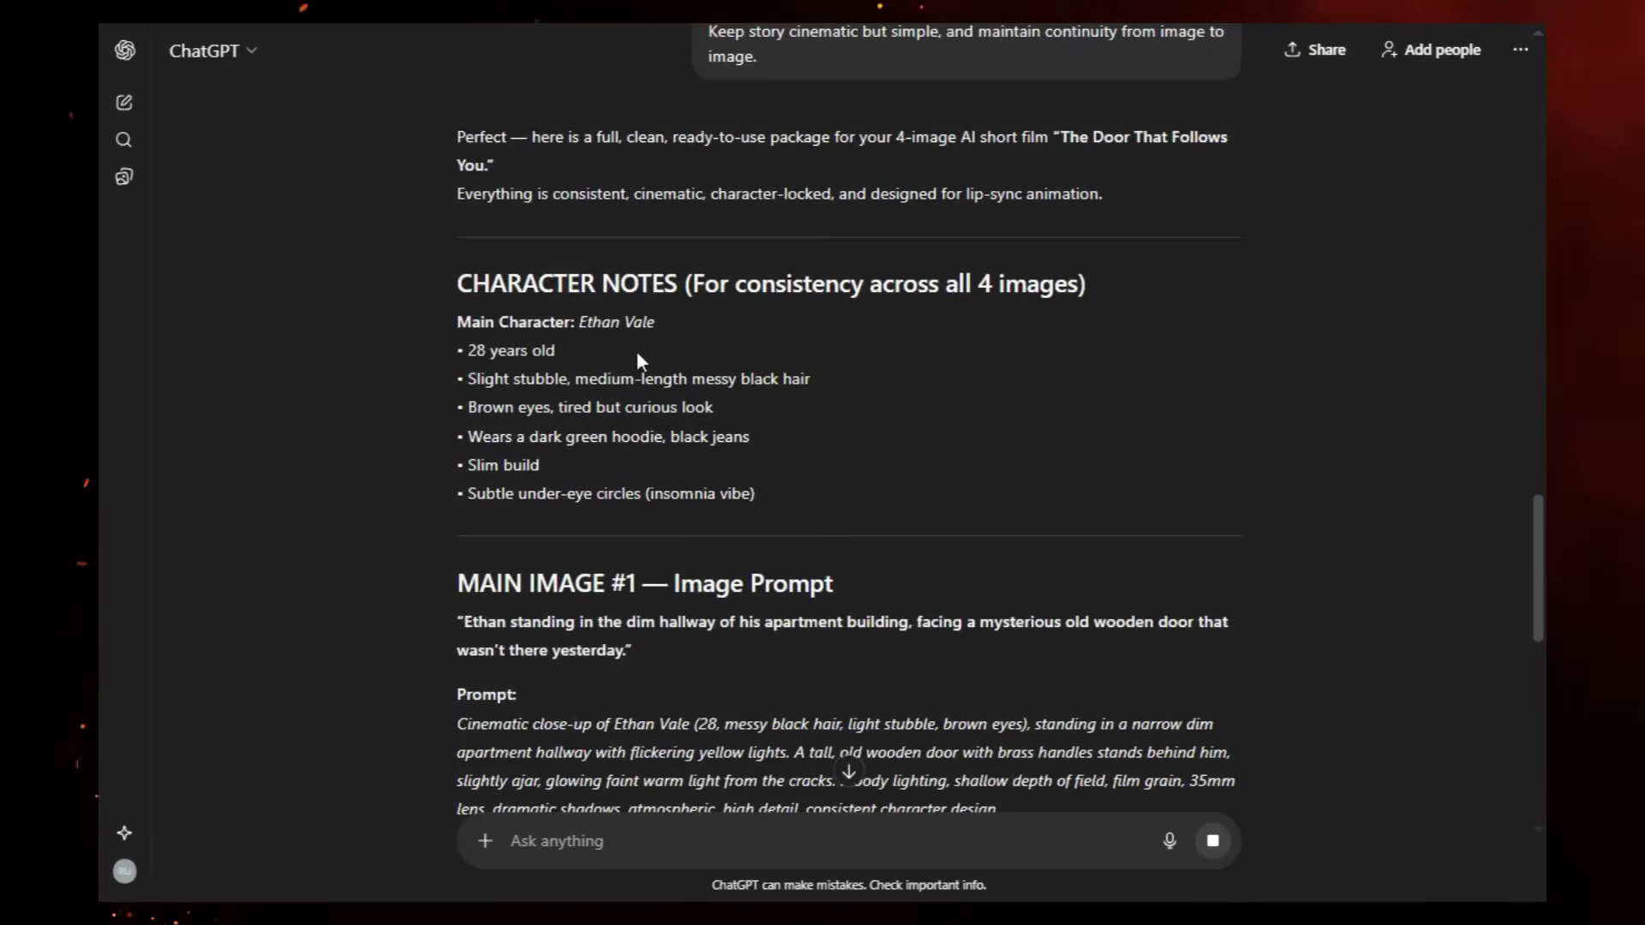
{"action": "scroll", "coordinate": [509, 390], "scroll_direction": "down", "scroll_amount": 10}
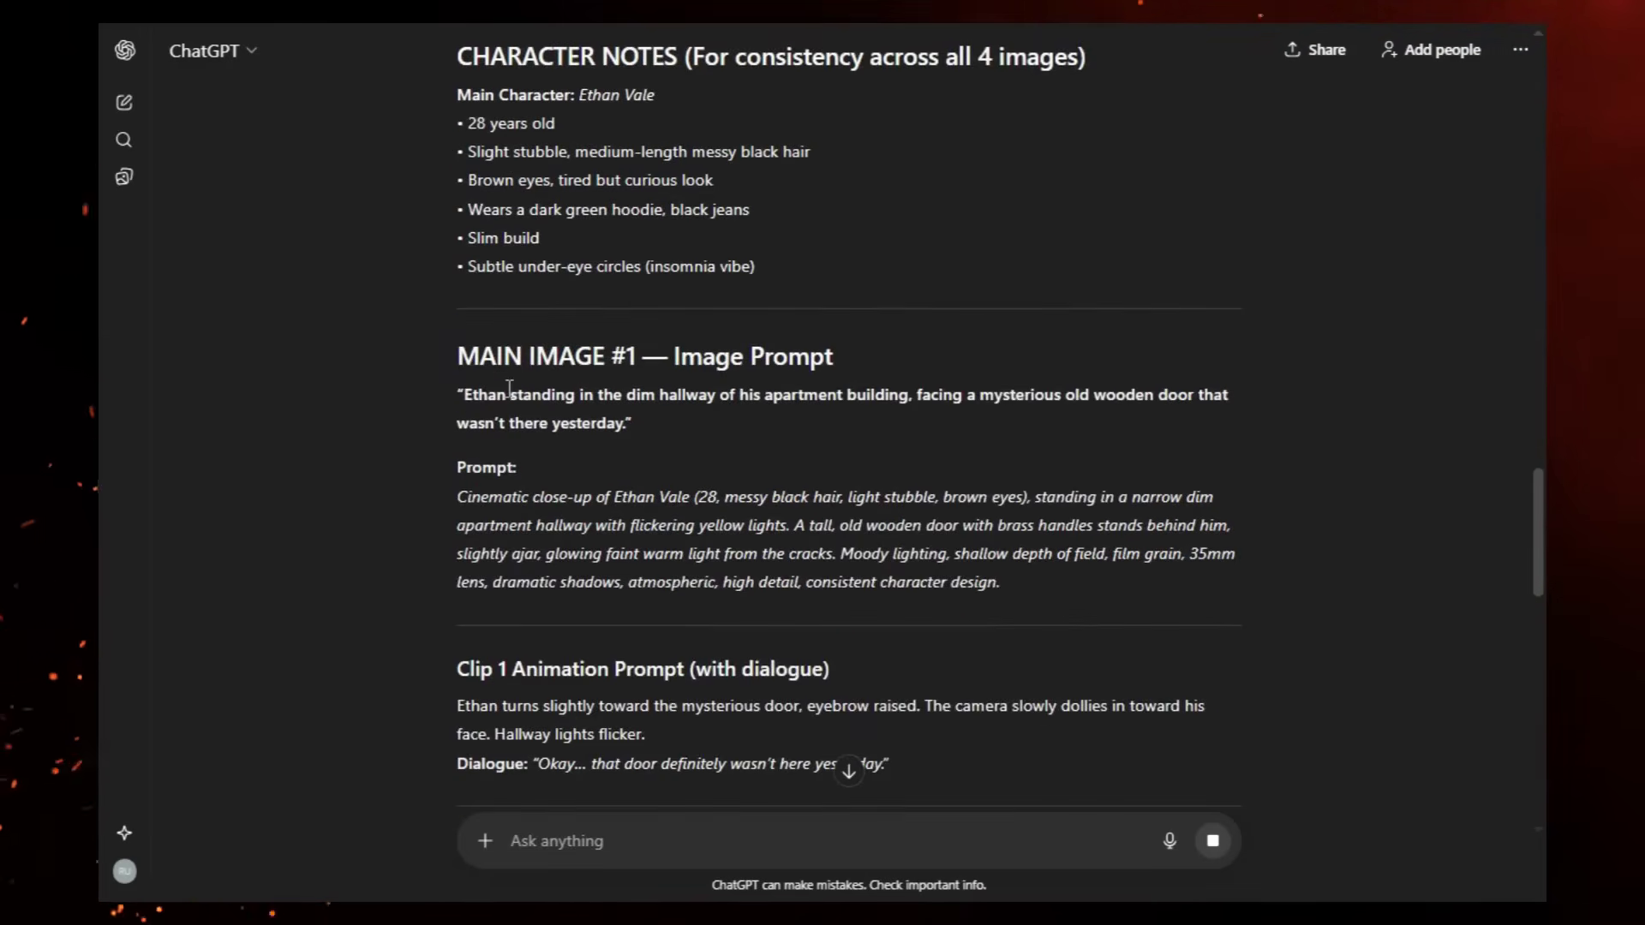
{"action": "scroll", "coordinate": [507, 387], "scroll_direction": "up", "scroll_amount": 7}
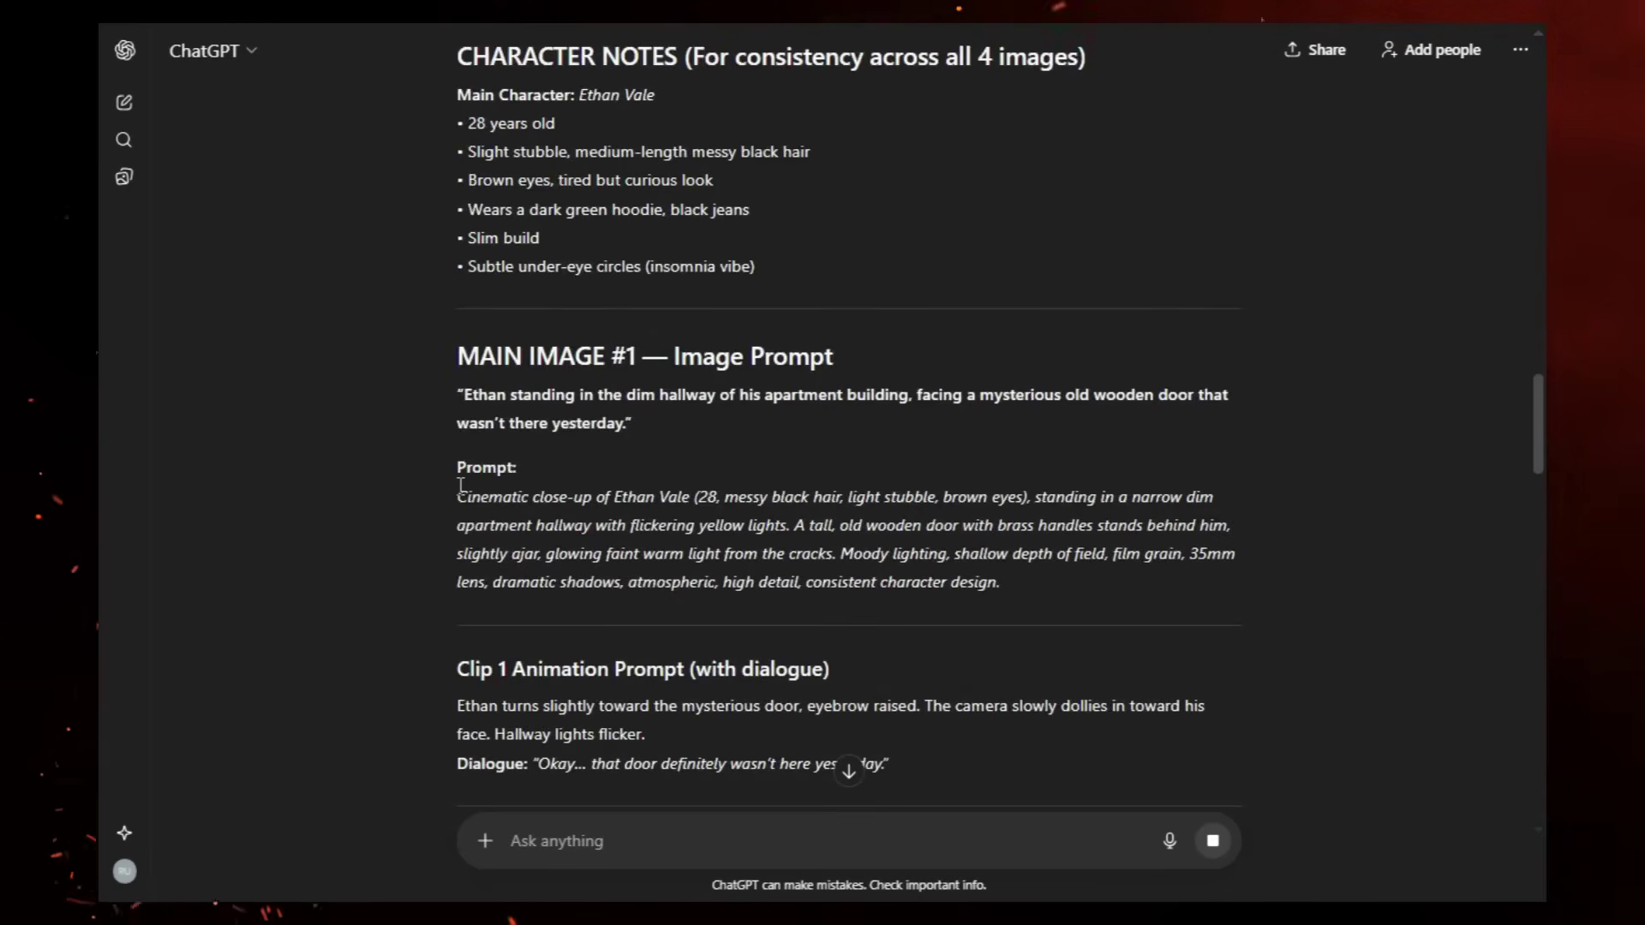
{"action": "scroll", "coordinate": [460, 486], "scroll_direction": "down", "scroll_amount": 6}
{"action": "scroll", "coordinate": [645, 311], "scroll_direction": "down", "scroll_amount": 10}
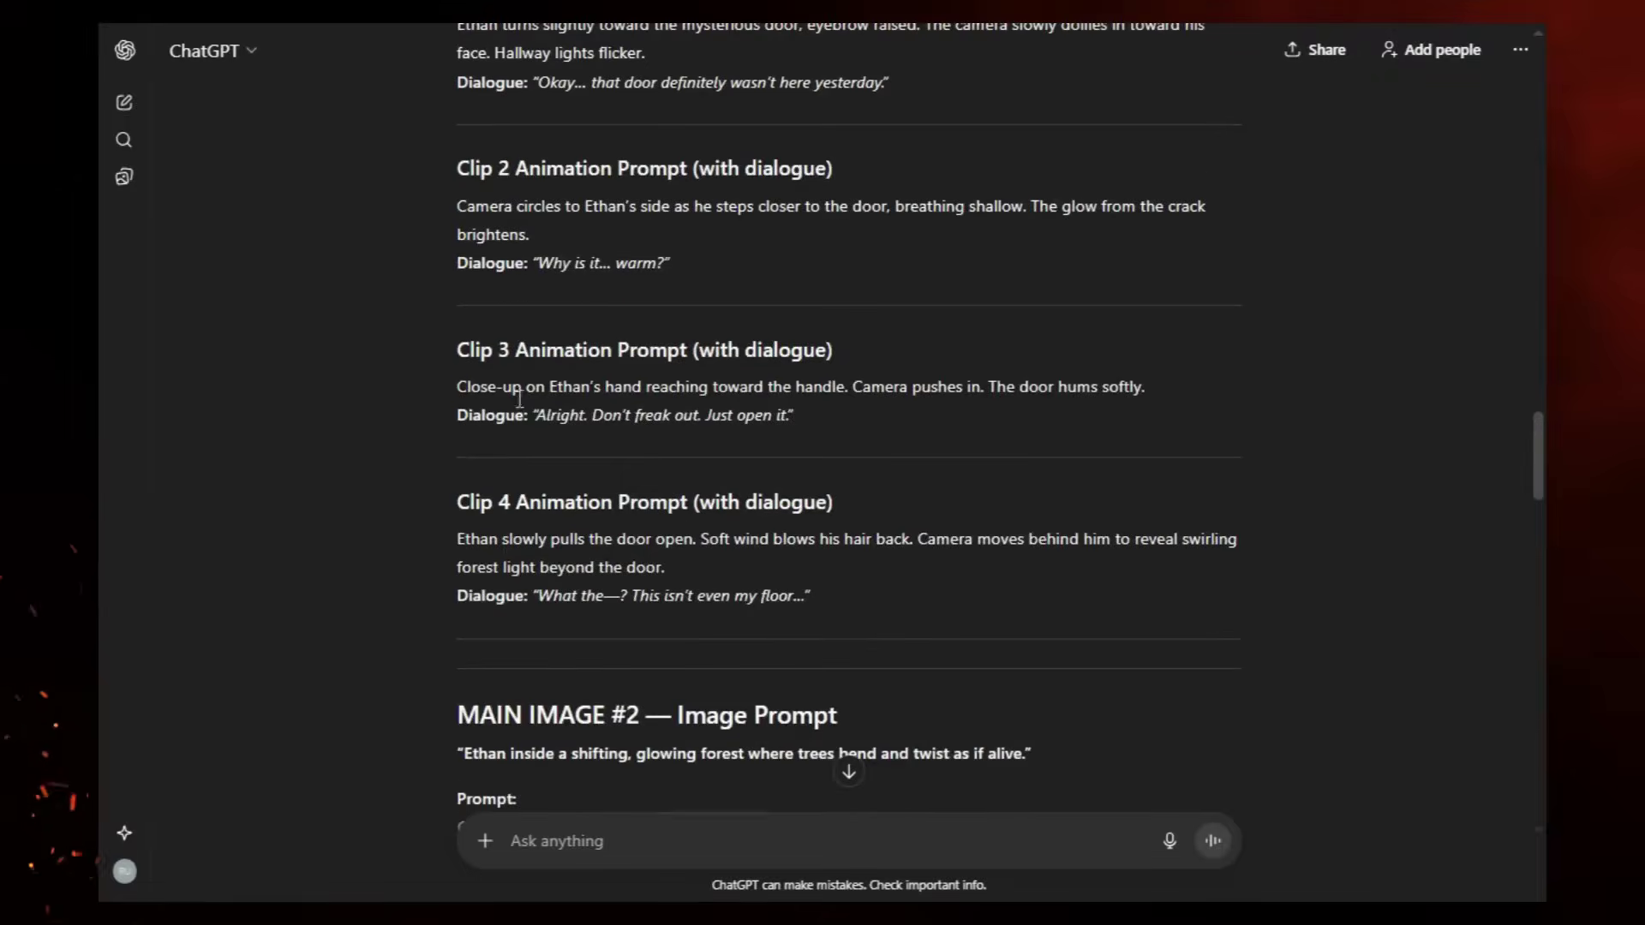
{"action": "scroll", "coordinate": [446, 492], "scroll_direction": "down", "scroll_amount": 12}
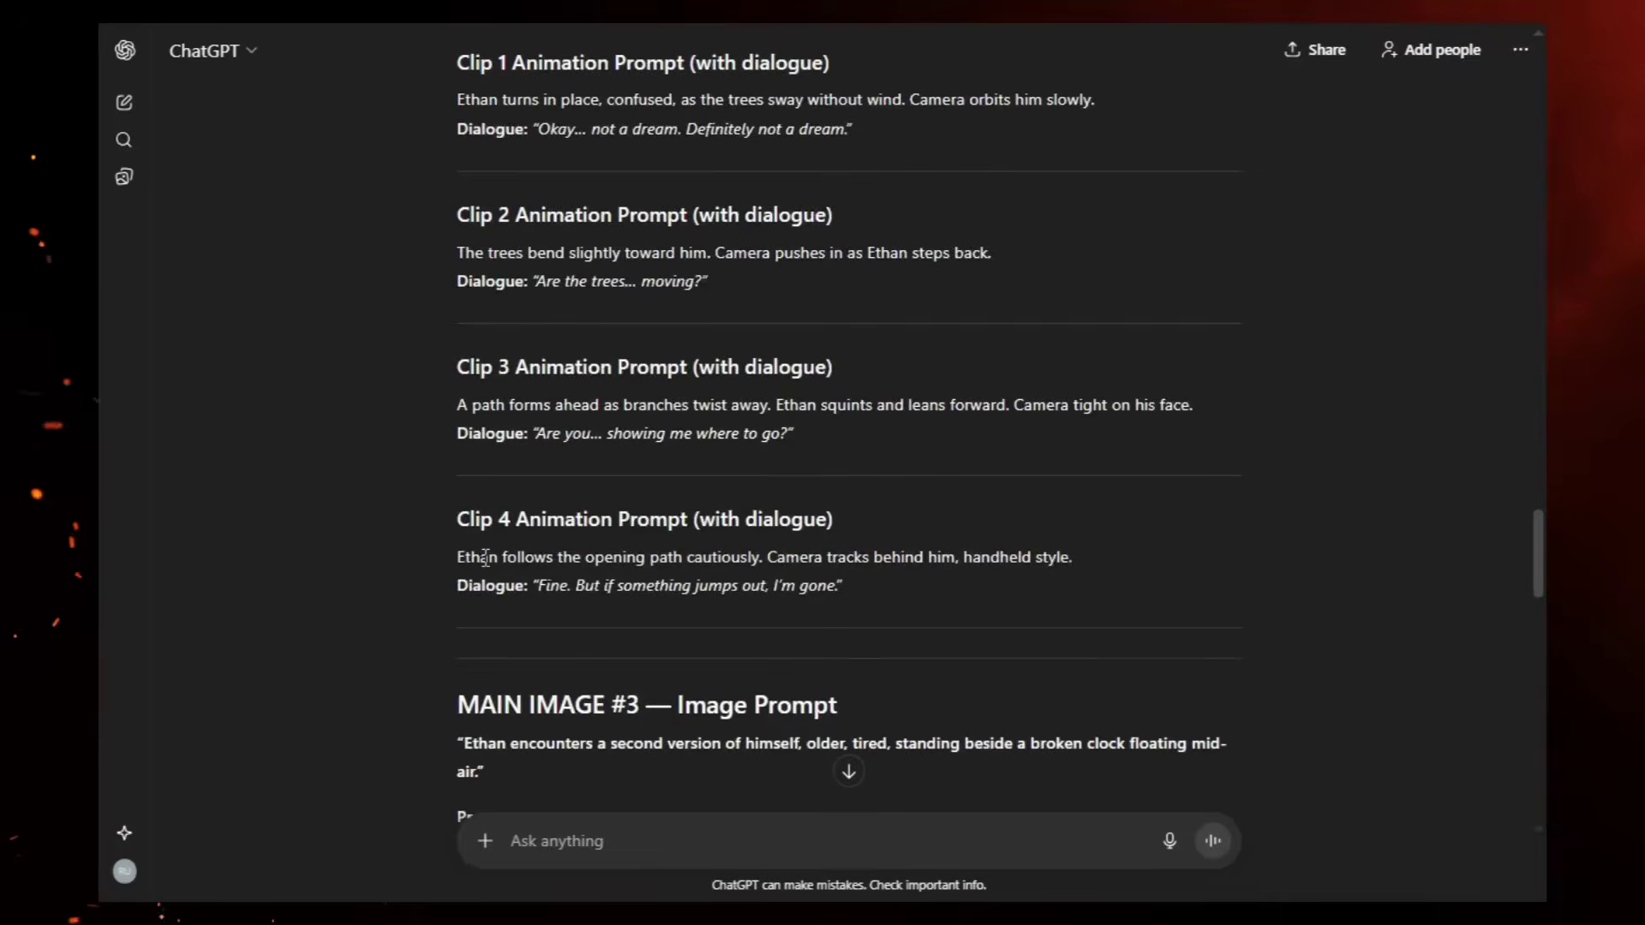
{"action": "scroll", "coordinate": [479, 589], "scroll_direction": "down", "scroll_amount": 13}
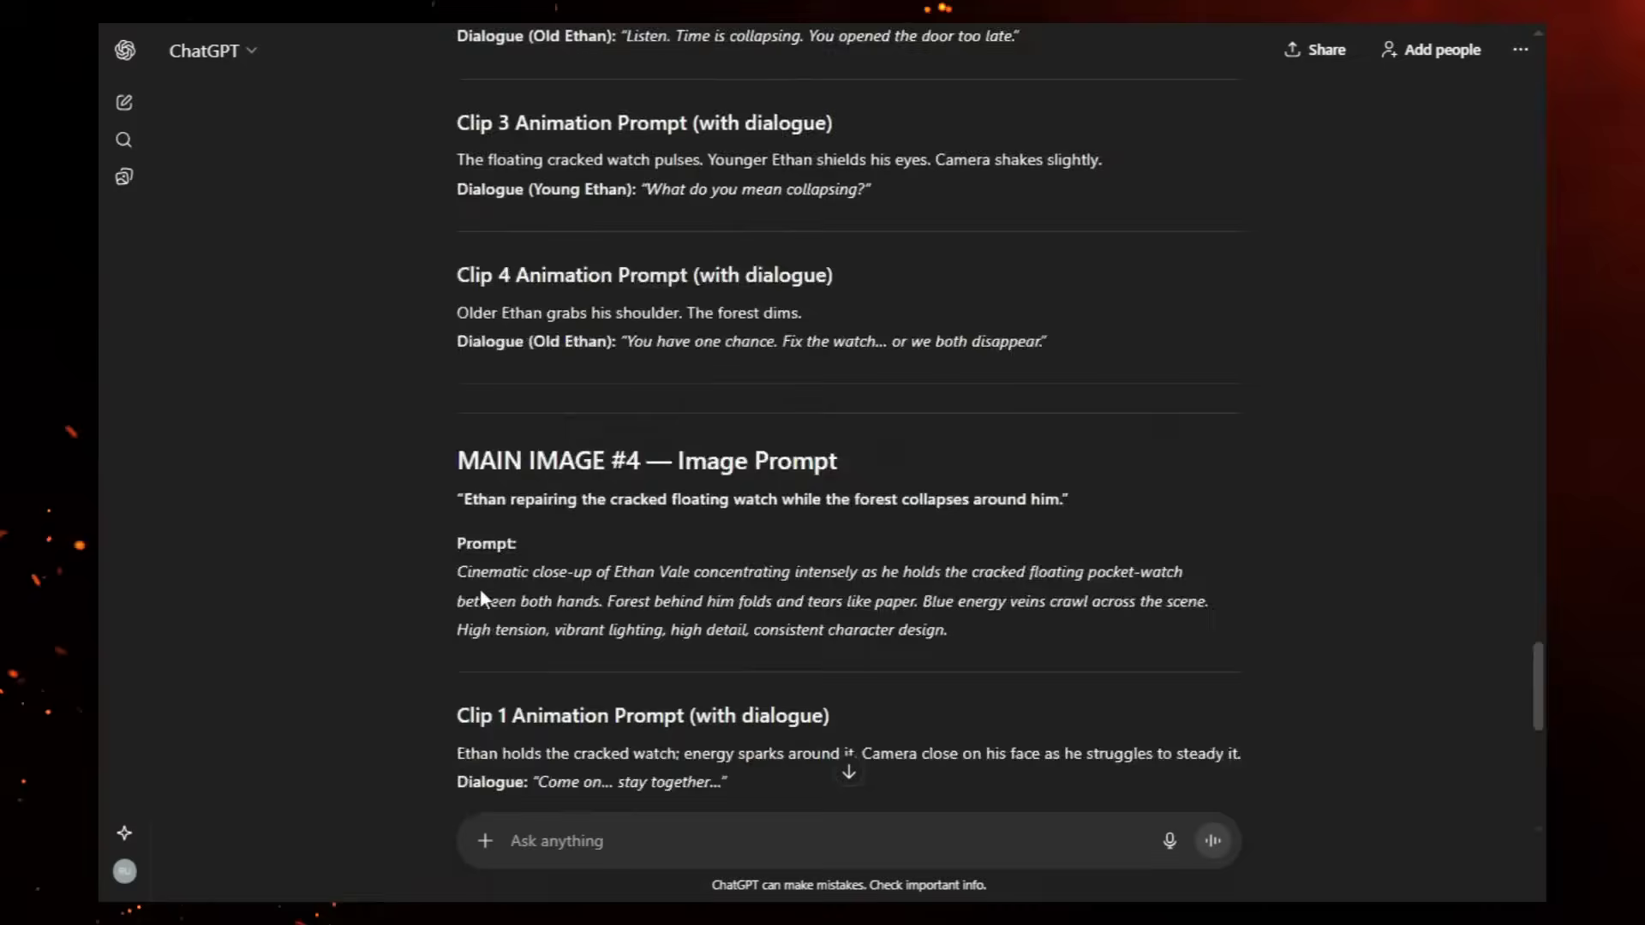
{"action": "scroll", "coordinate": [481, 589], "scroll_direction": "up", "scroll_amount": 5}
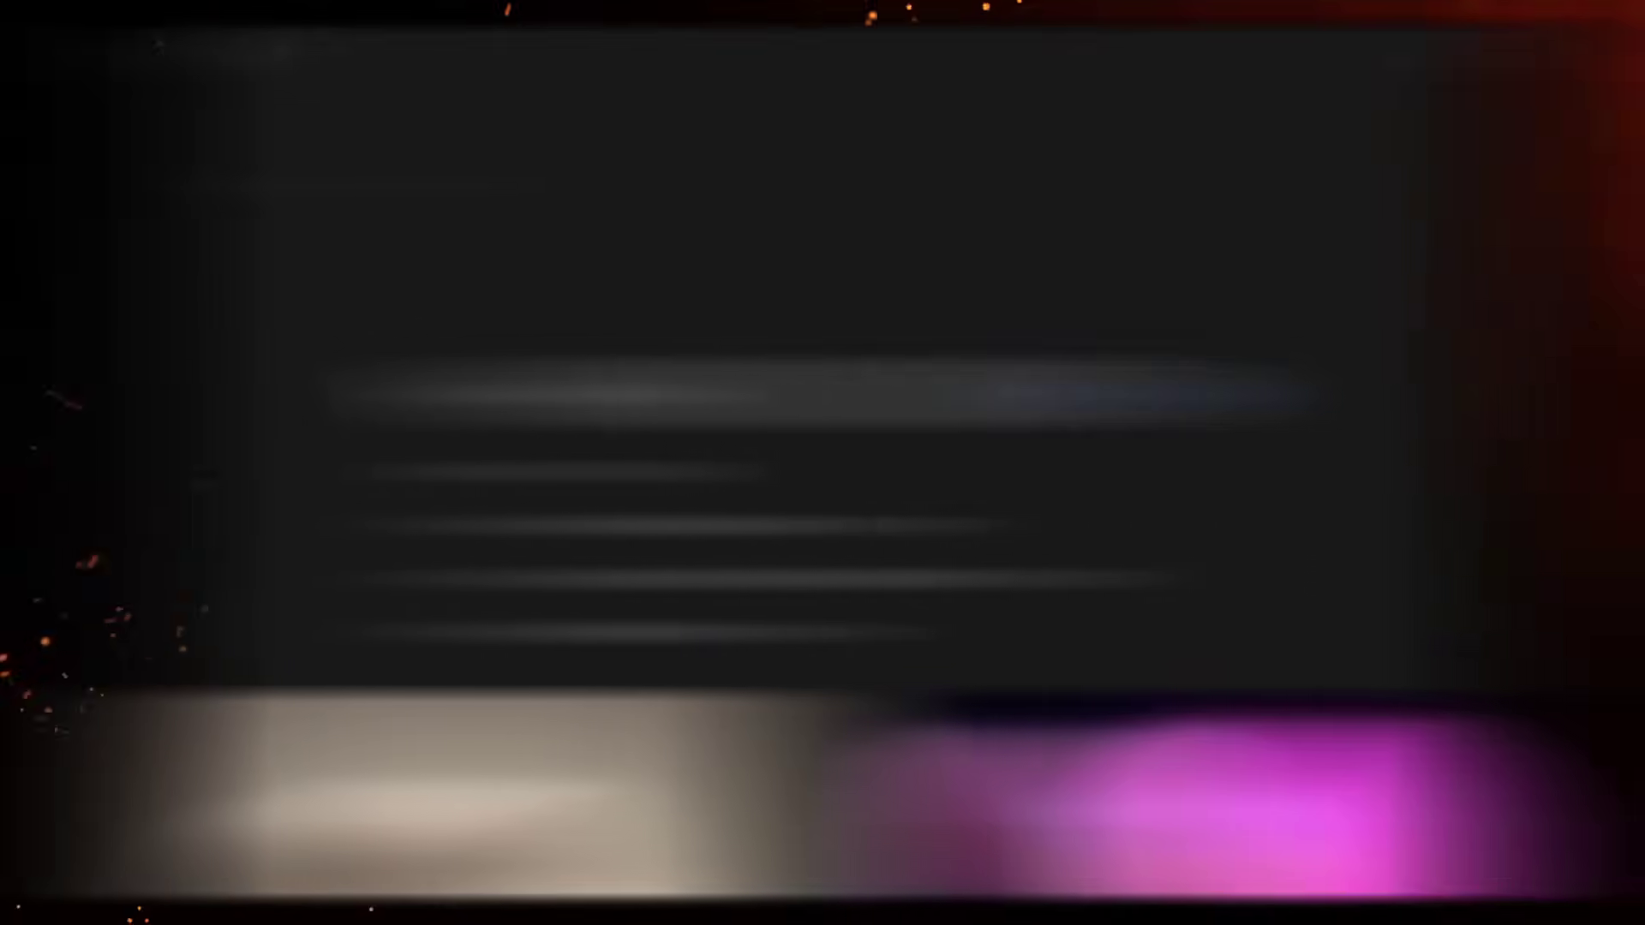
Open Meta AI's Create page from the sidebar, keeping Image mode and a 16:9 aspect ratio.
{"action": "scroll", "coordinate": [314, 173], "scroll_direction": "down", "scroll_amount": 9}
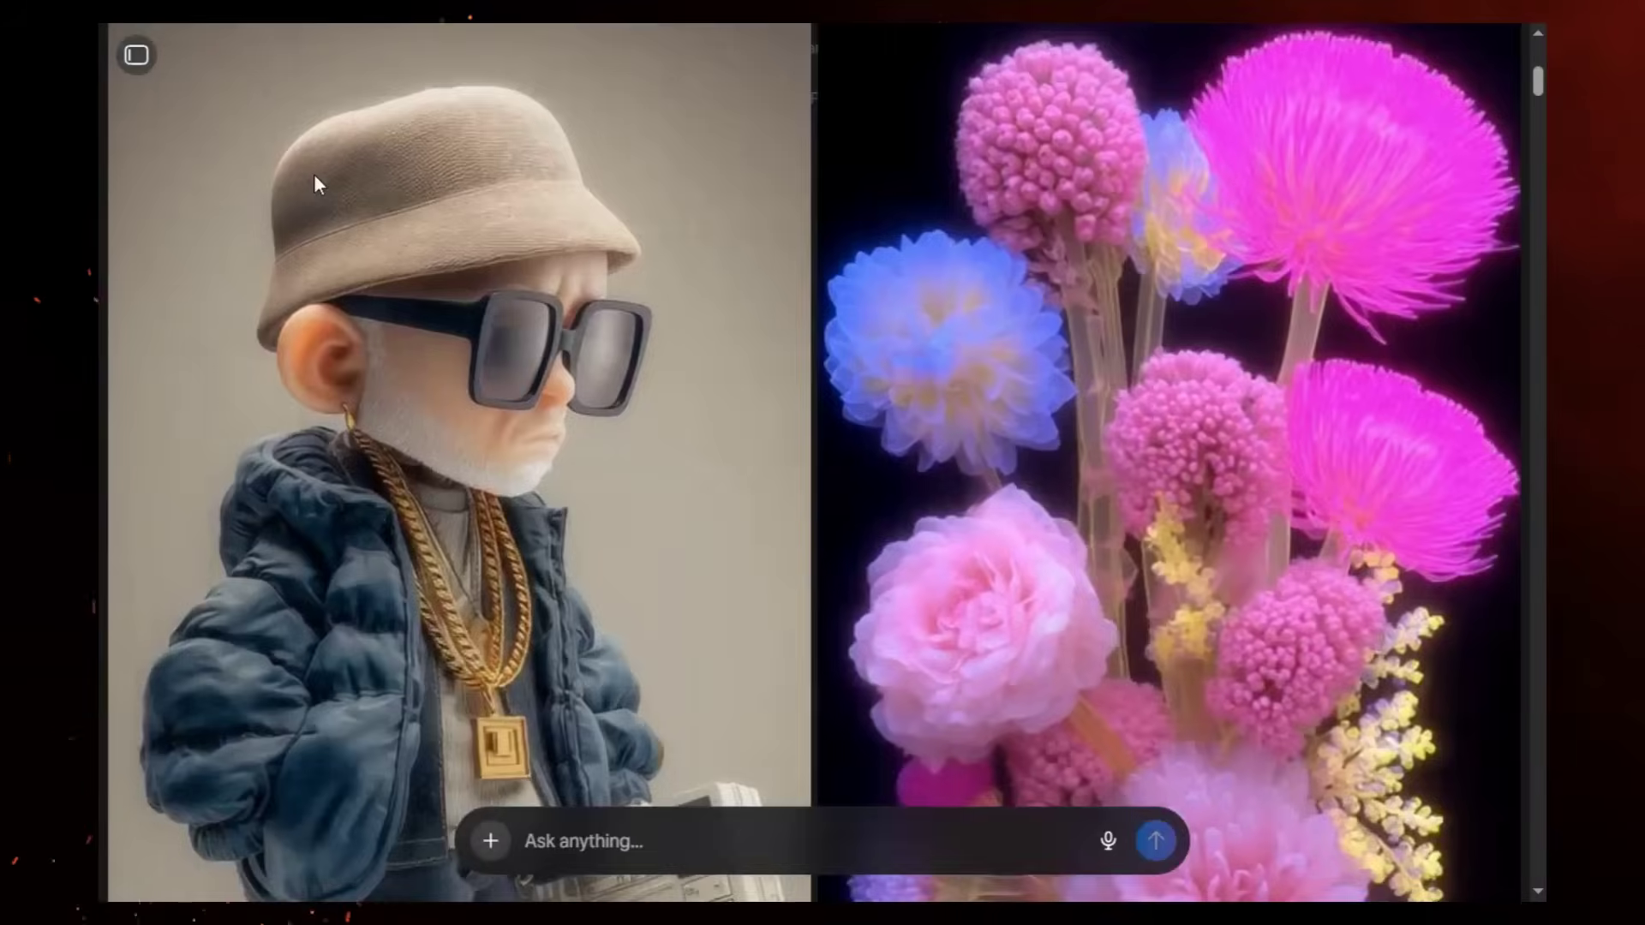
{"action": "scroll", "coordinate": [315, 176], "scroll_direction": "down", "scroll_amount": 10}
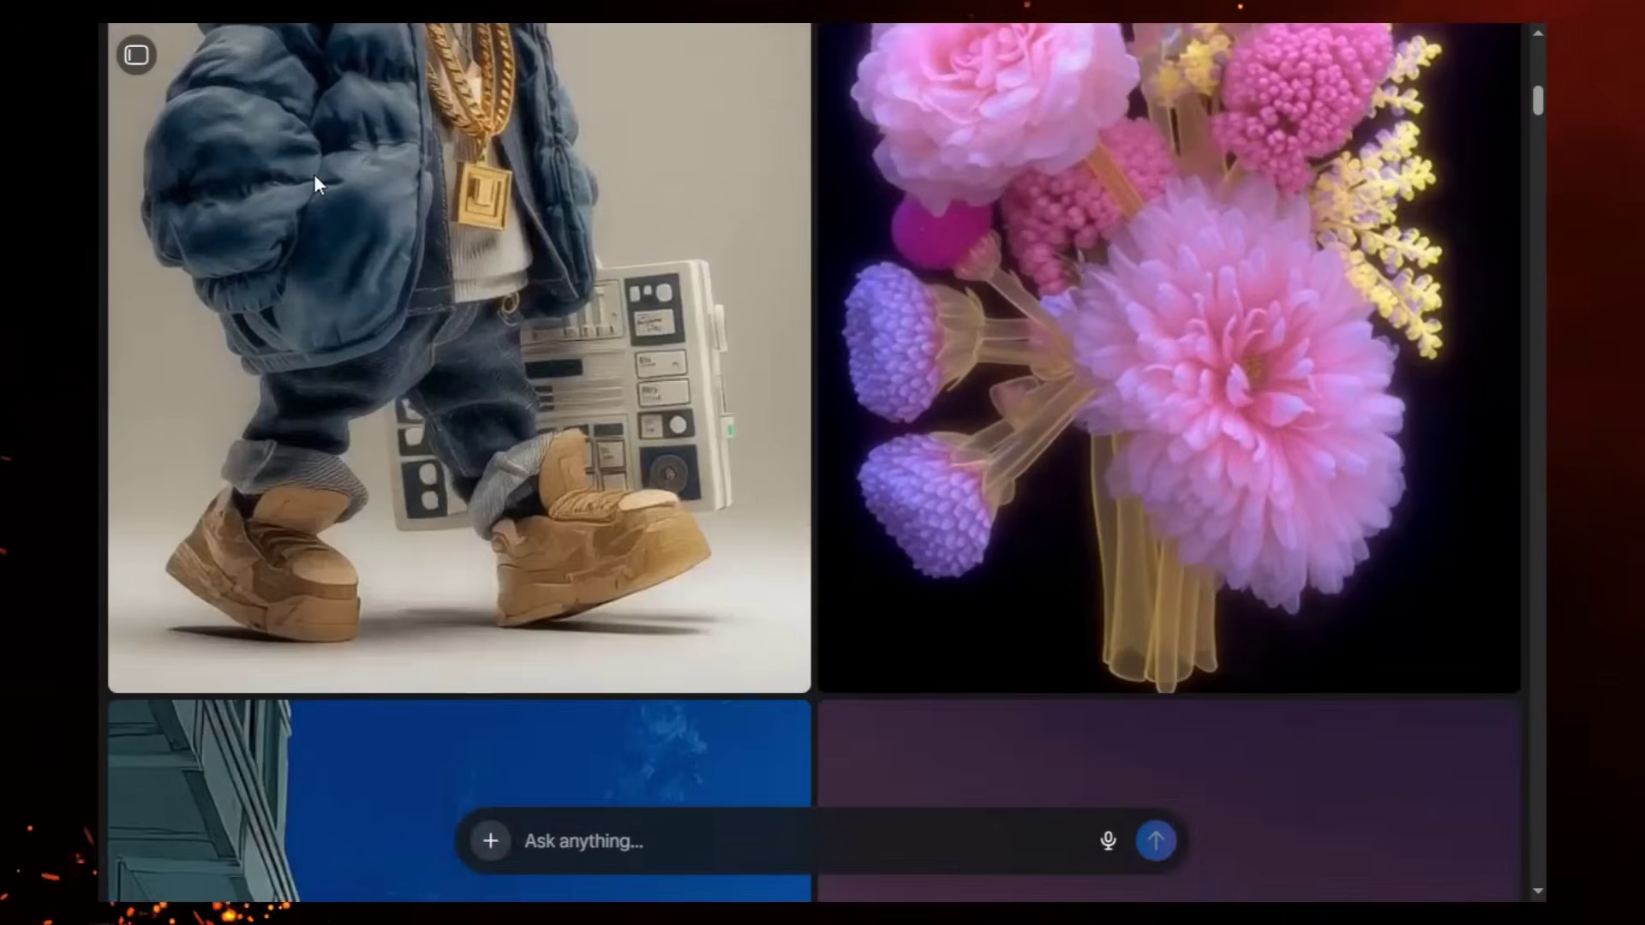
{"action": "scroll", "coordinate": [315, 176], "scroll_direction": "up", "scroll_amount": 19}
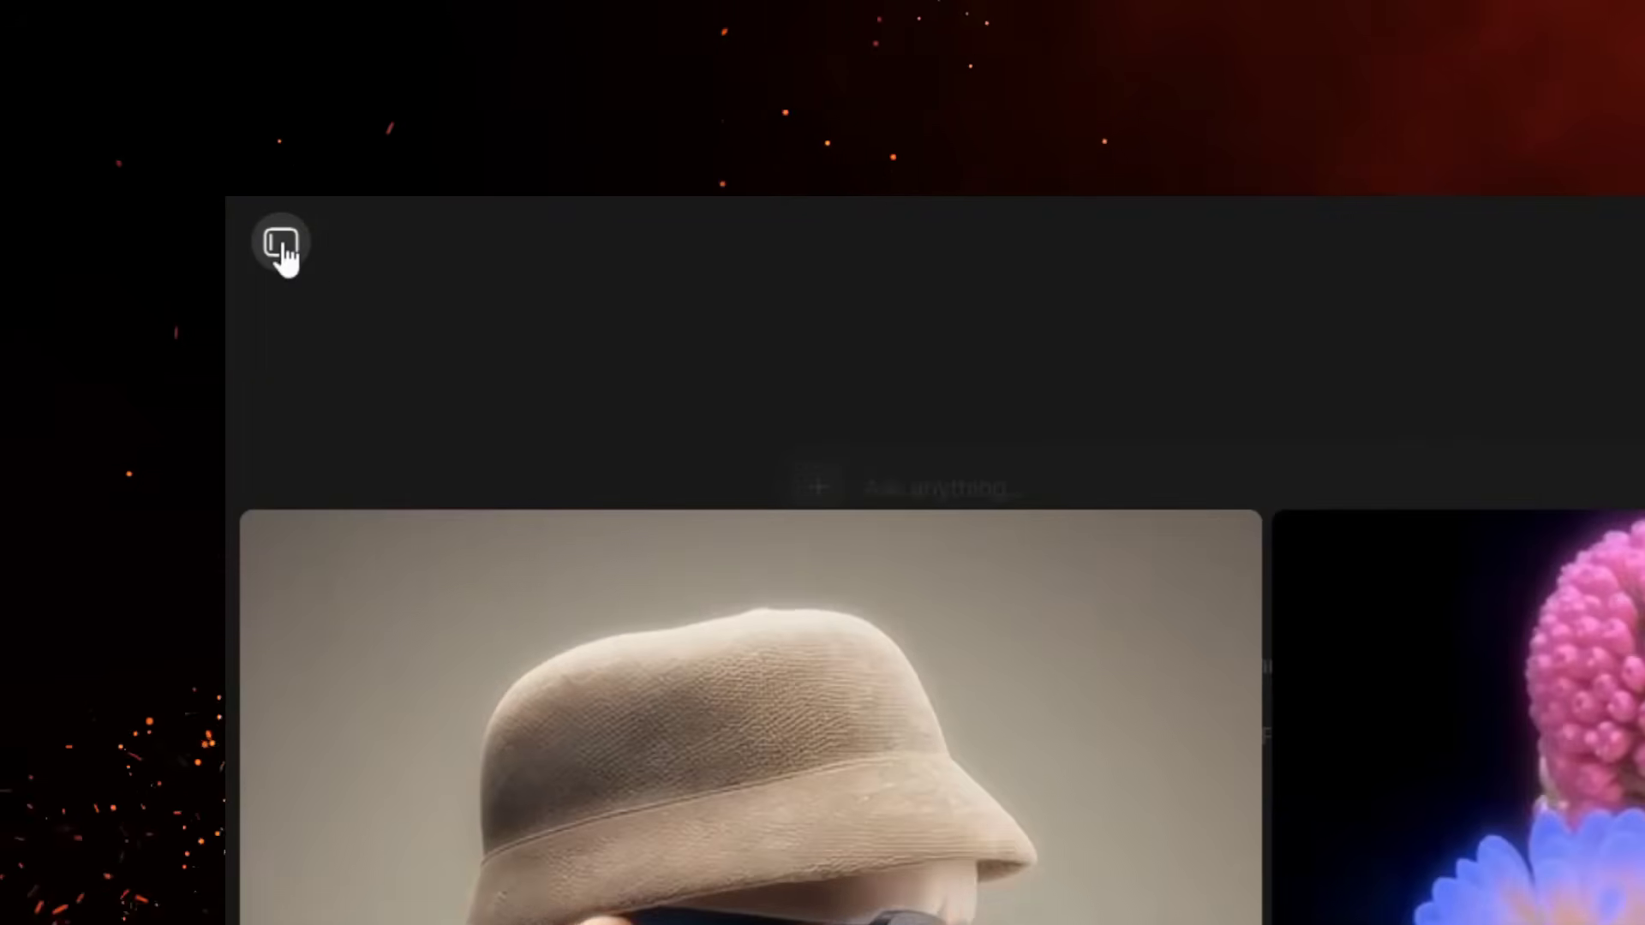
{"action": "left_click", "coordinate": [282, 246]}
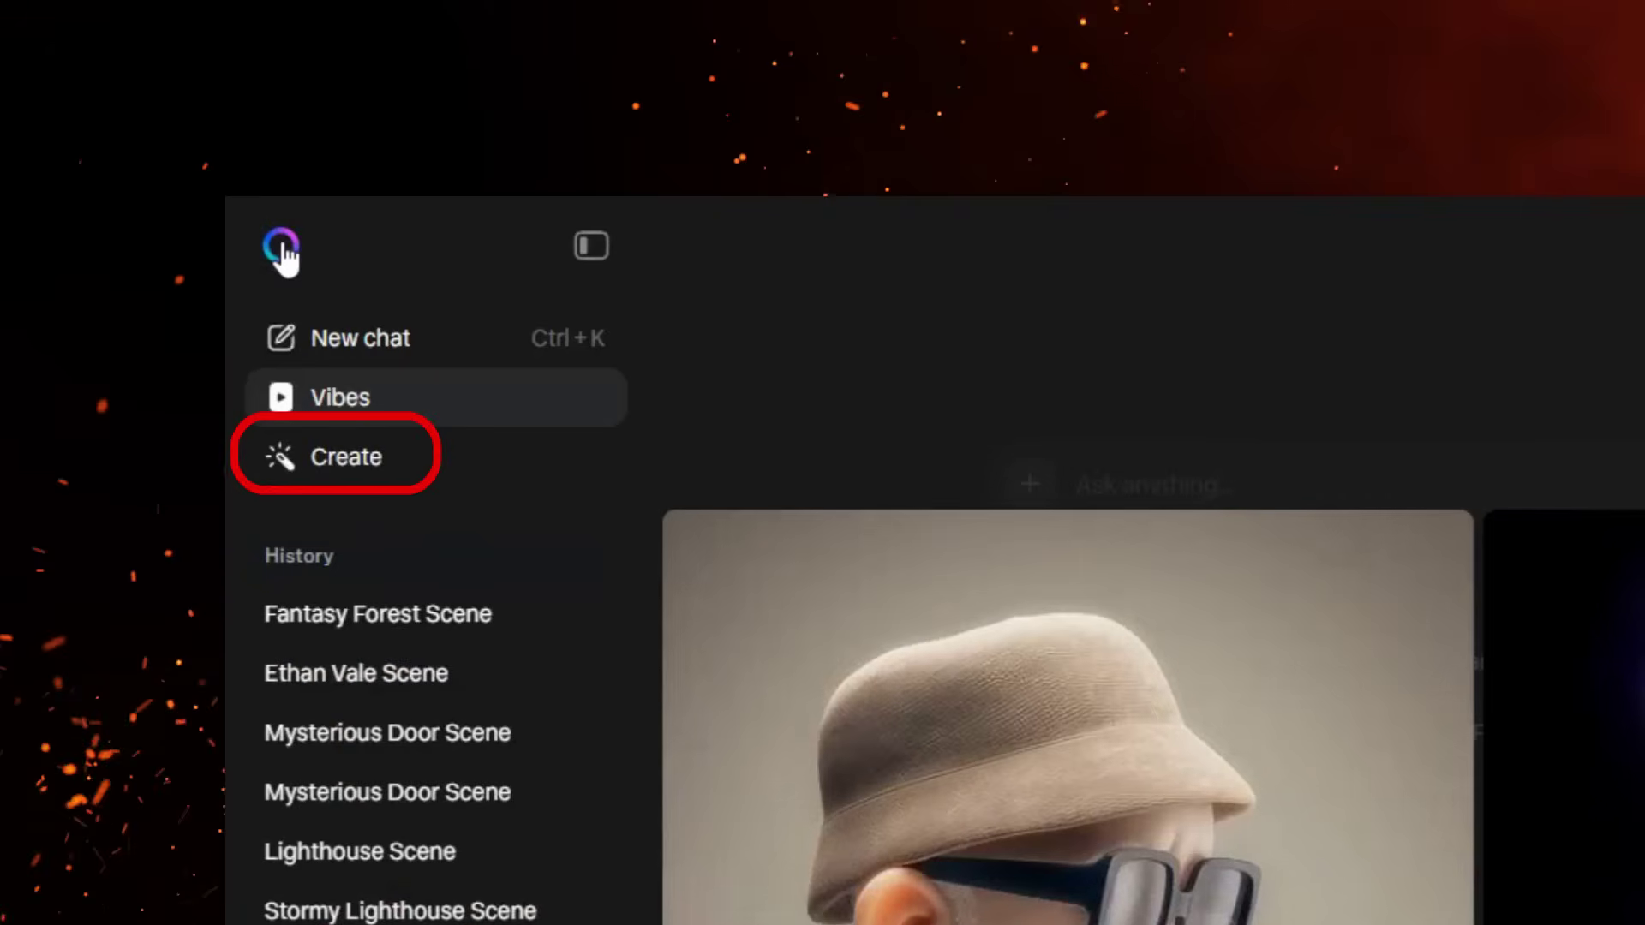
{"action": "left_click", "coordinate": [320, 454]}
{"action": "left_click", "coordinate": [630, 802]}
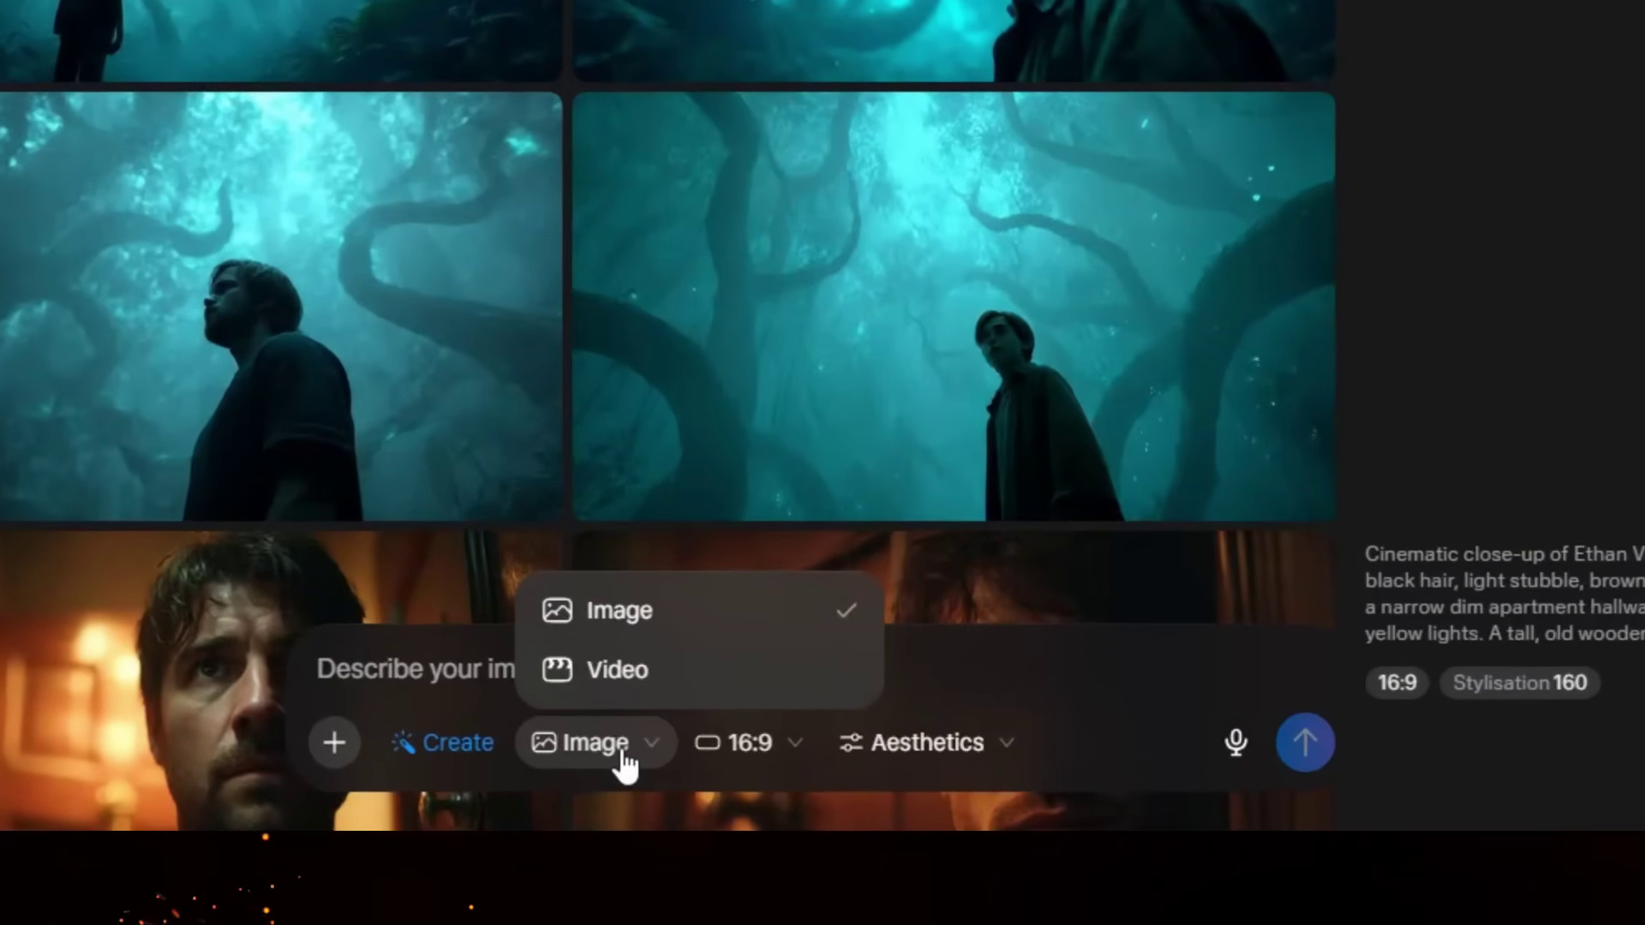
{"action": "left_click", "coordinate": [623, 757]}
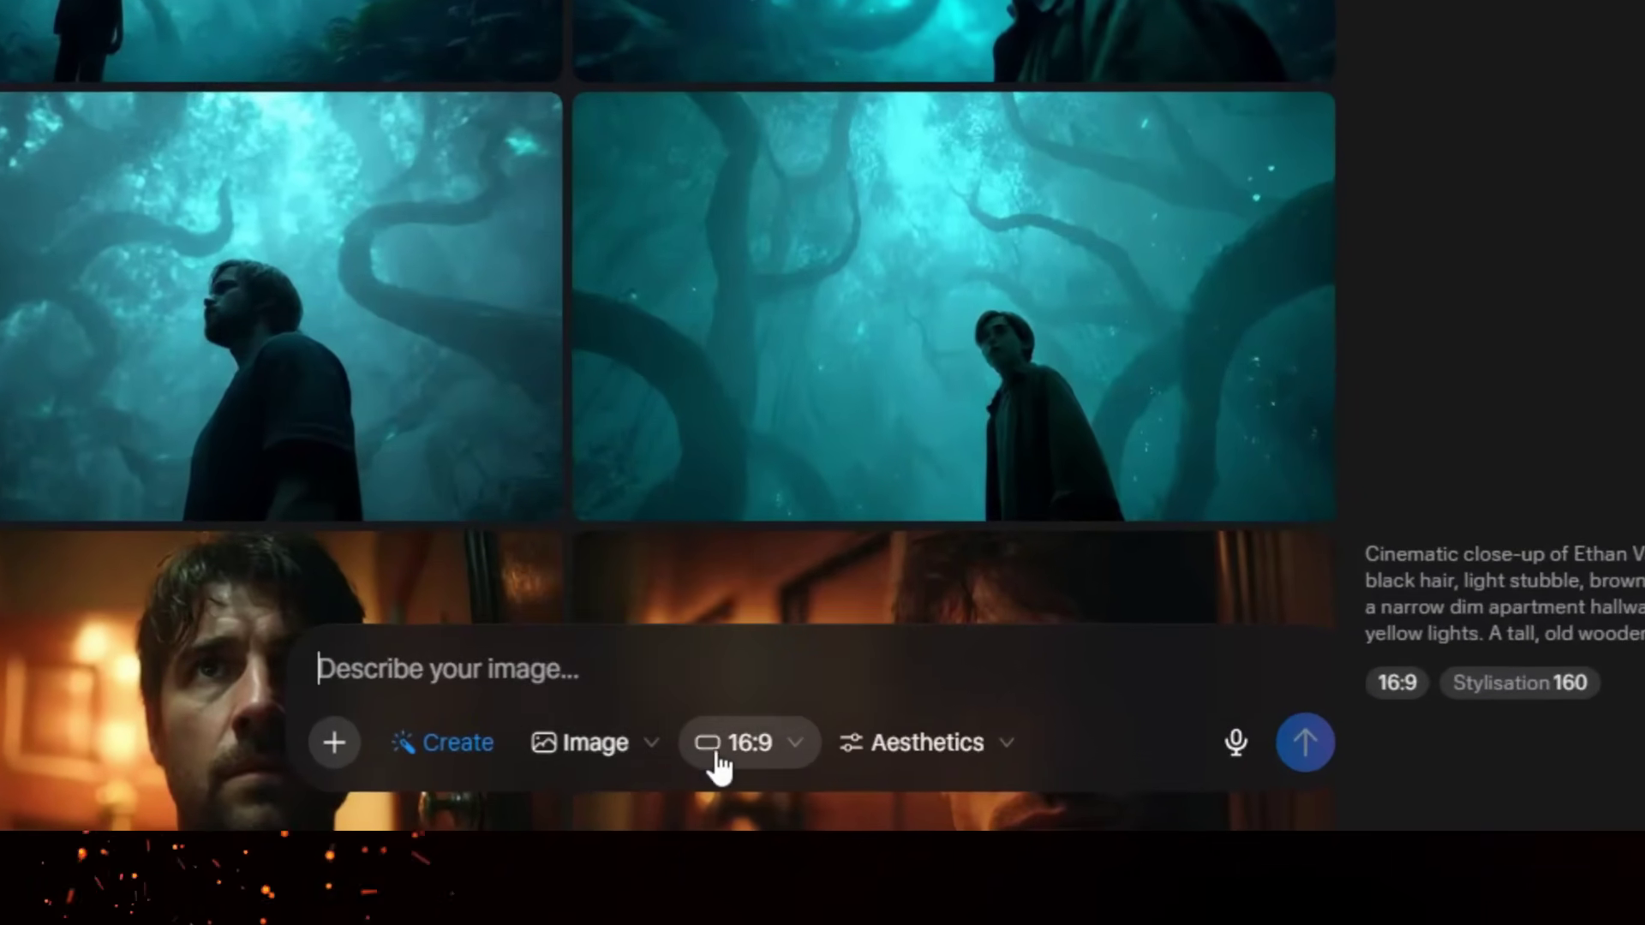
{"action": "left_click", "coordinate": [754, 744]}
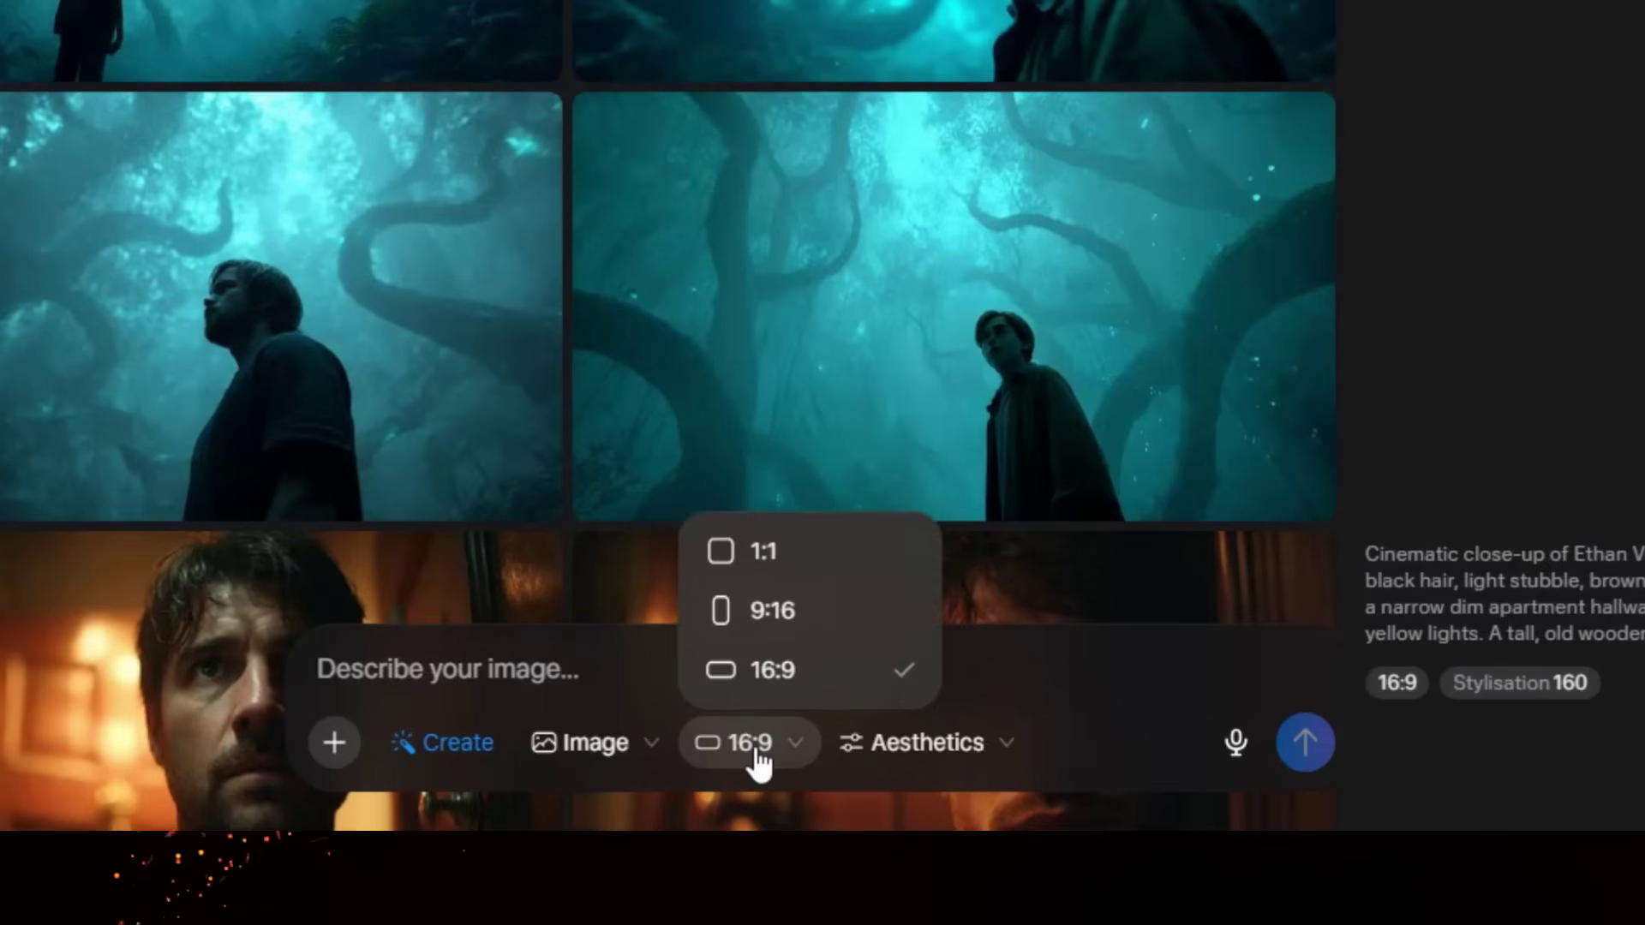
{"action": "left_click", "coordinate": [755, 746]}
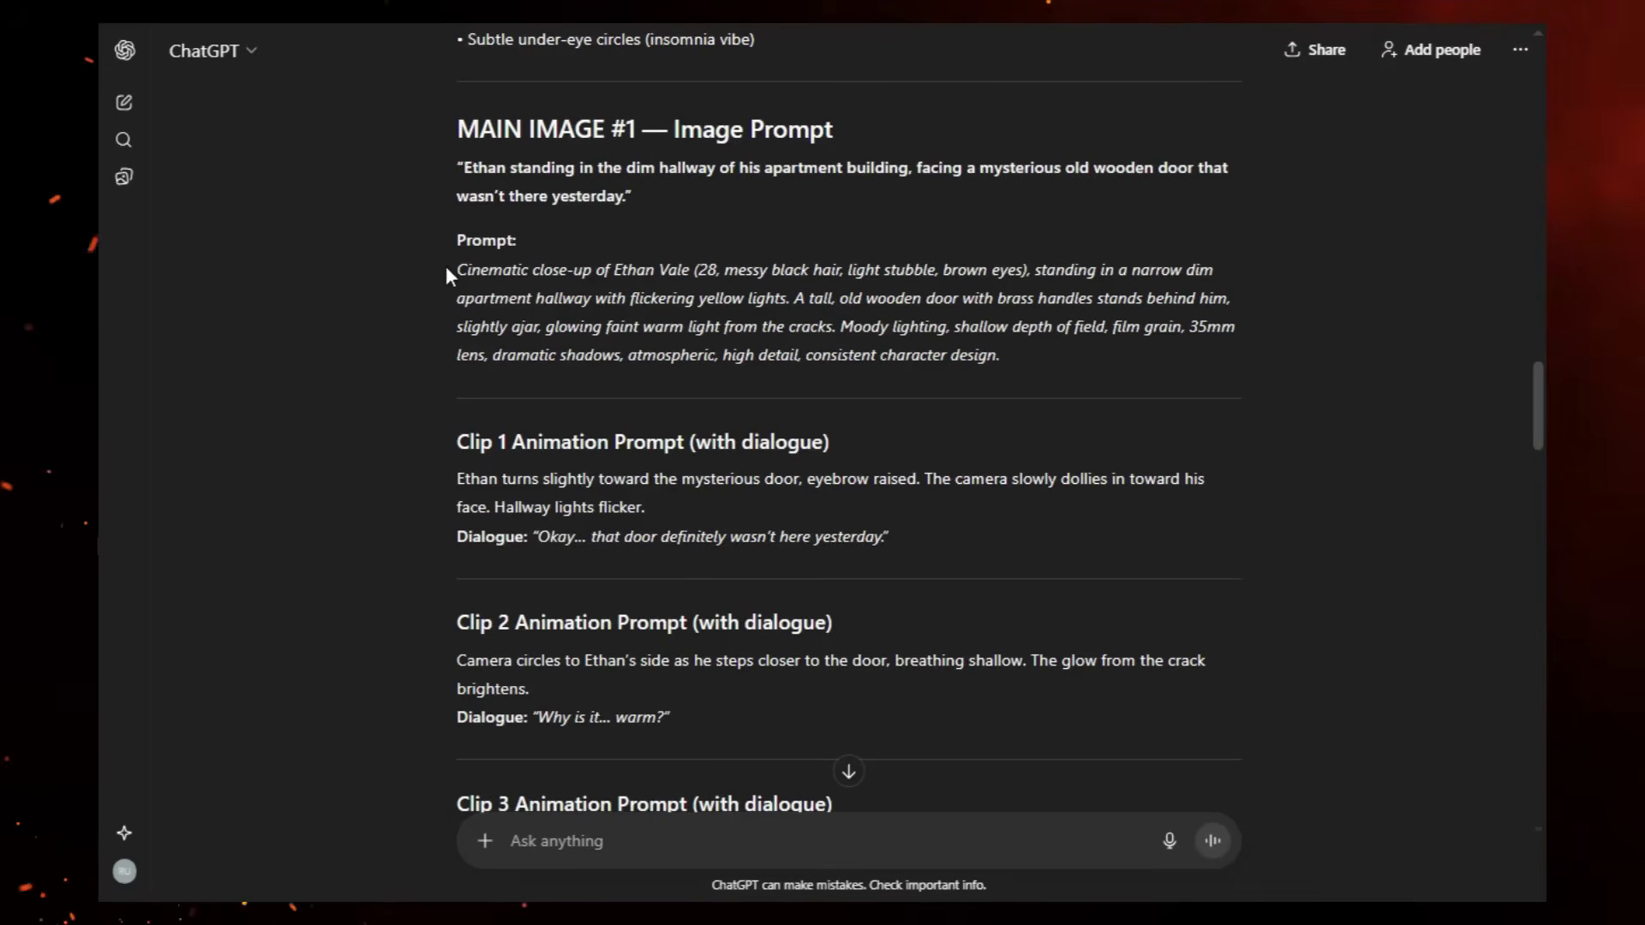
Generate Ethan Vale hallway images, download the first, and attach it as a reference image.
{"action": "left_click_drag", "start_coordinate": [446, 268], "coordinate": [1061, 348]}
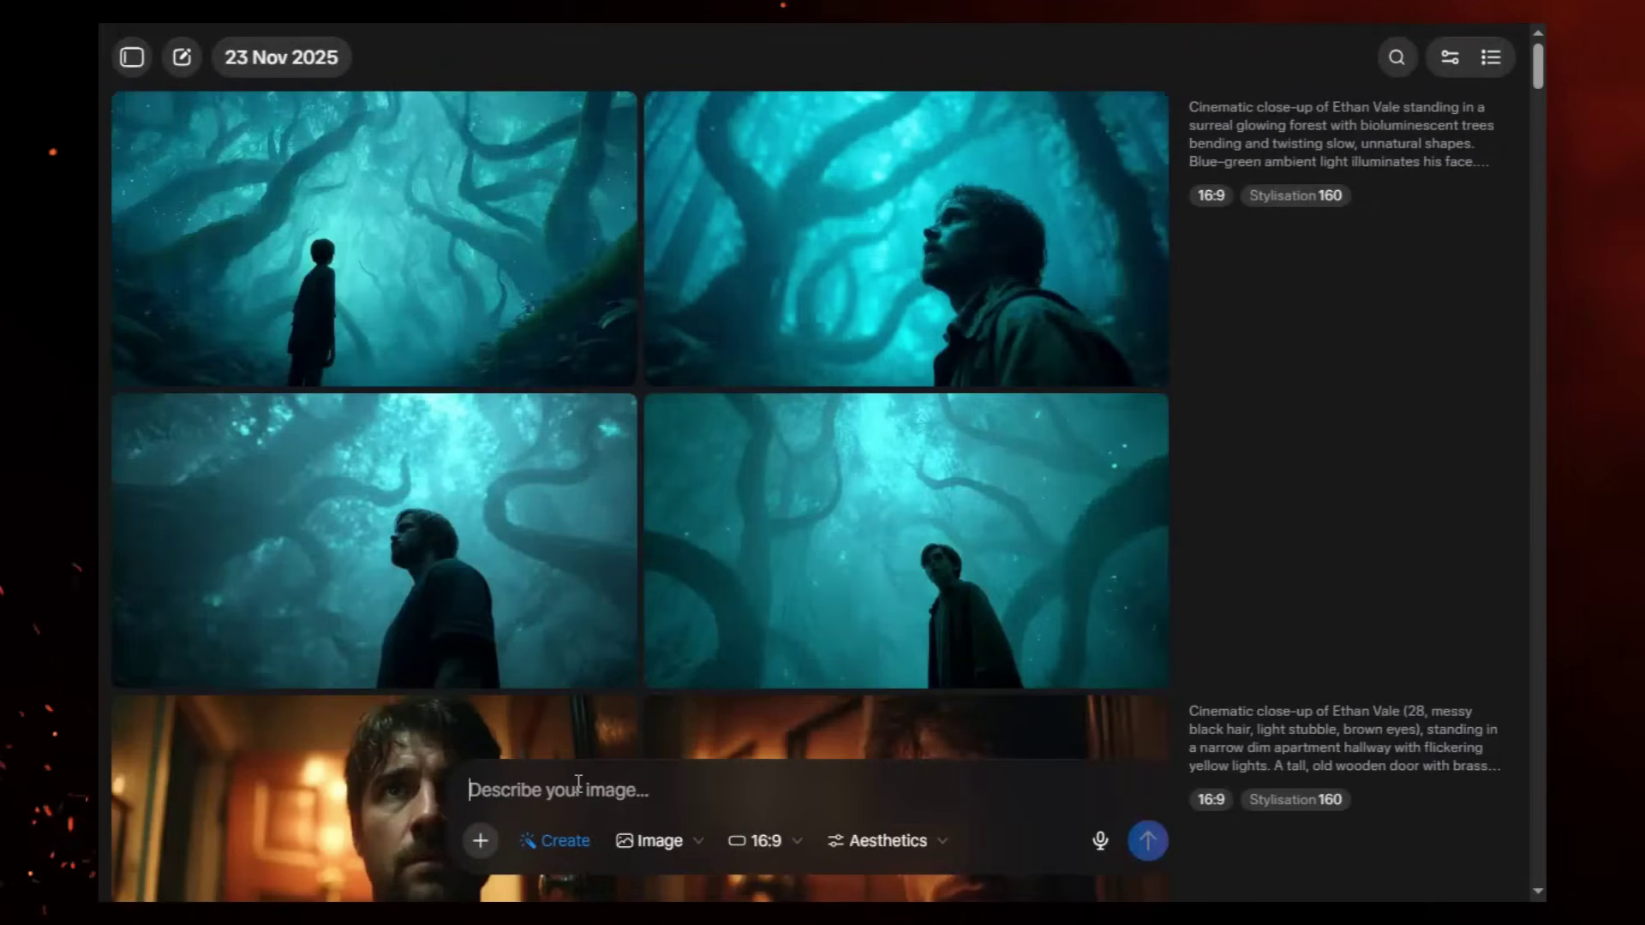
{"action": "type", "text": "Cinematic close-up of Ethan Vale (28, messy black hair, light stubble, brown eyes), standing in a narrow dim apartment hallway with flickering yellow lights. A tall, old wooden door with brass handles stands behind him, slightly ajar, glowing faint warm light from the cracks. Moody lighting, shallow depth of field, film grain, 35mm lens, dramatic shadows, atmospheric, high detail, consistent character design."}
{"action": "left_click", "coordinate": [1149, 843]}
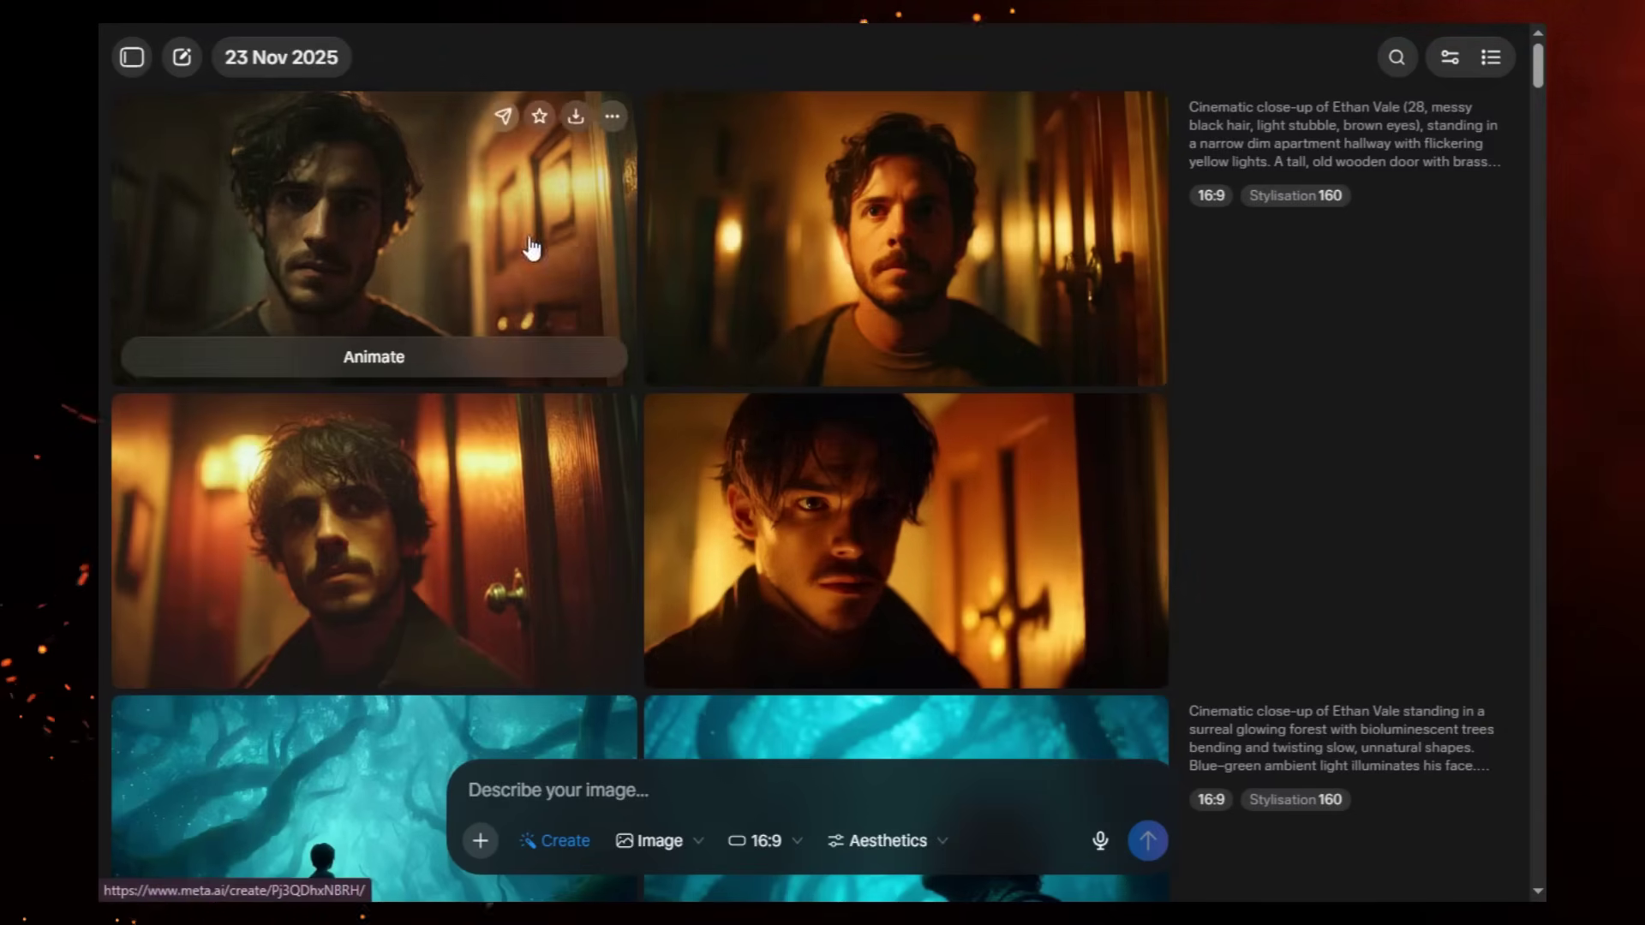
{"action": "left_click", "coordinate": [576, 120]}
{"action": "left_click", "coordinate": [481, 841]}
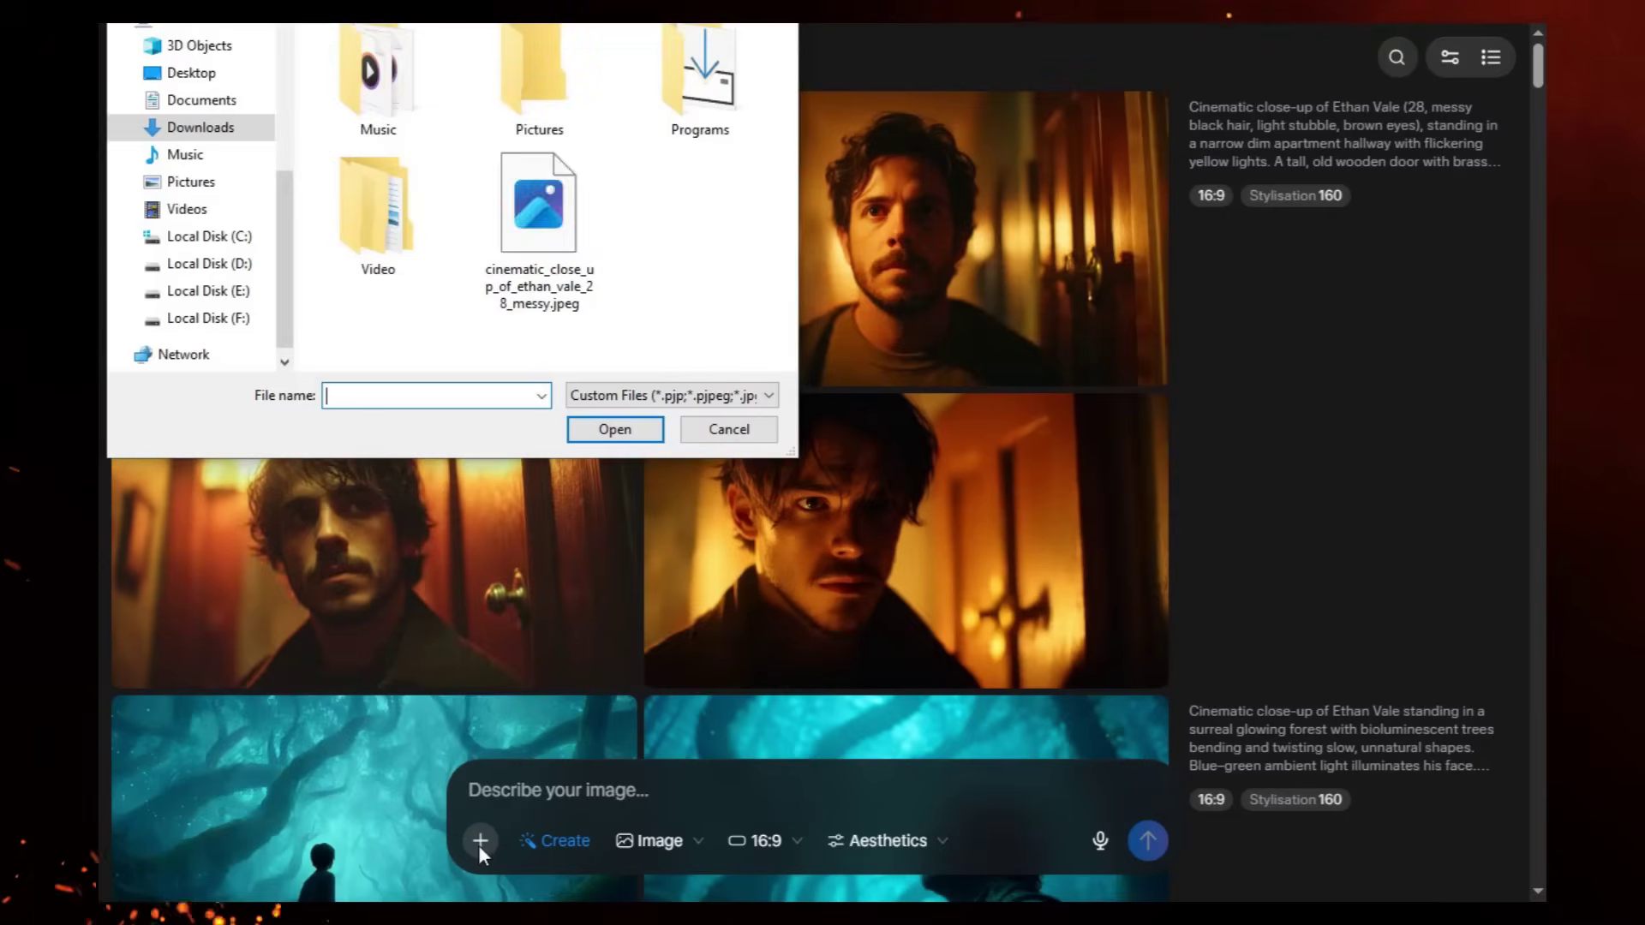
{"action": "left_click", "coordinate": [539, 209]}
{"action": "left_click", "coordinate": [599, 426]}
Copy the glowing-forest prompt from ChatGPT into Meta AI and generate its images.
{"action": "key", "text": "alt+Tab"}
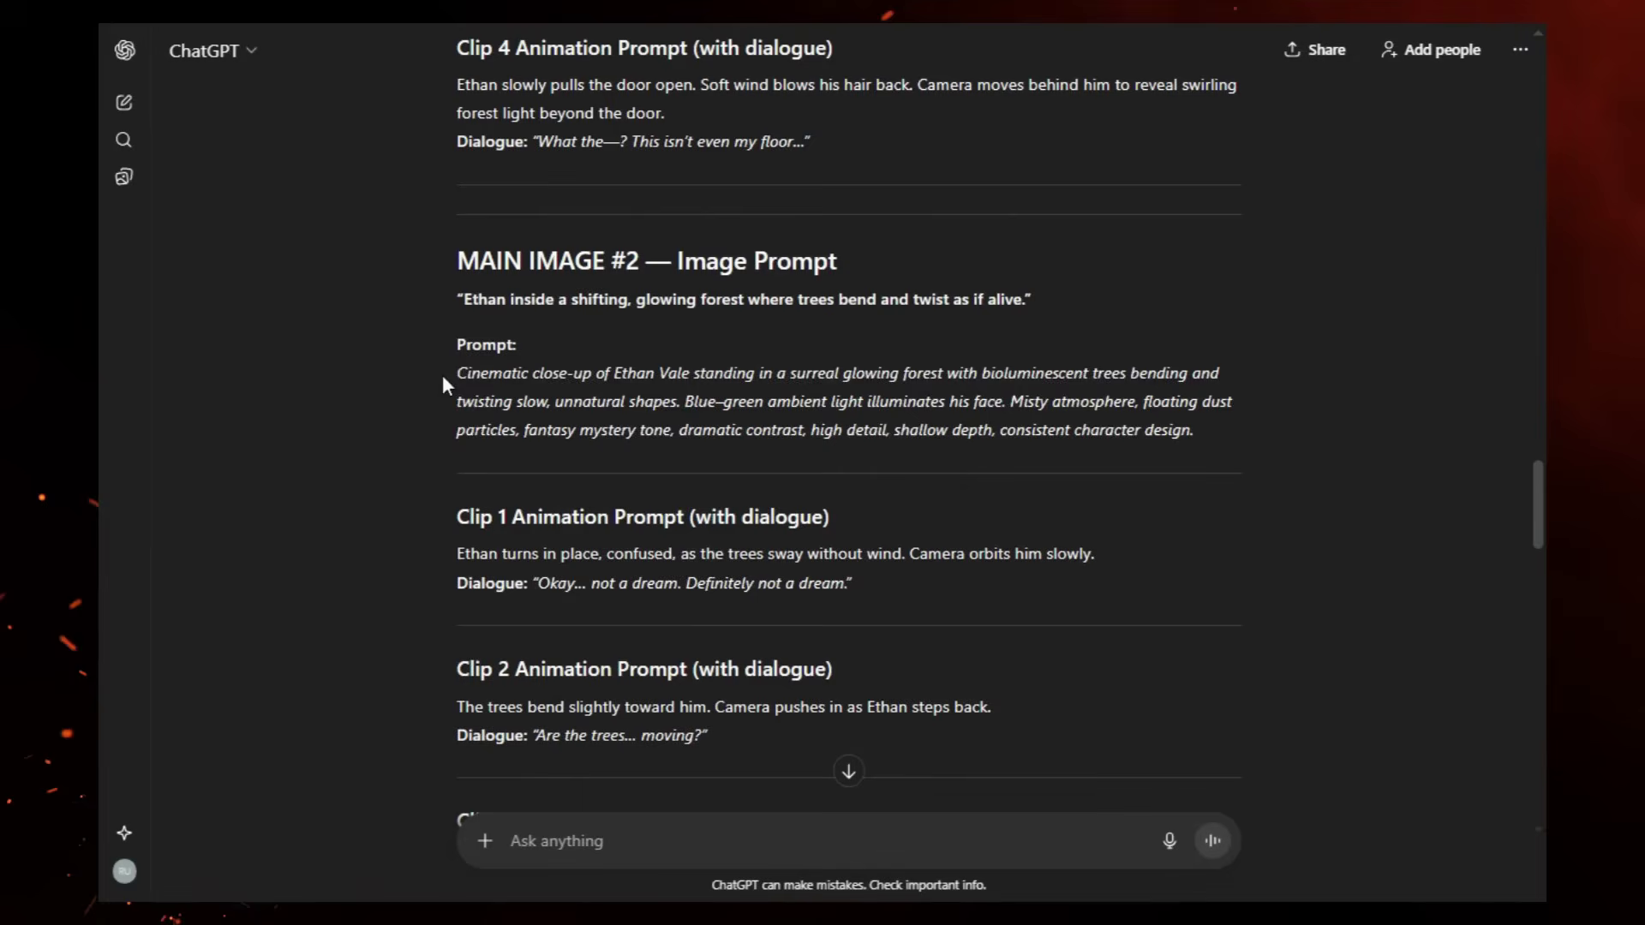
{"action": "left_click_drag", "start_coordinate": [456, 374], "coordinate": [1154, 434]}
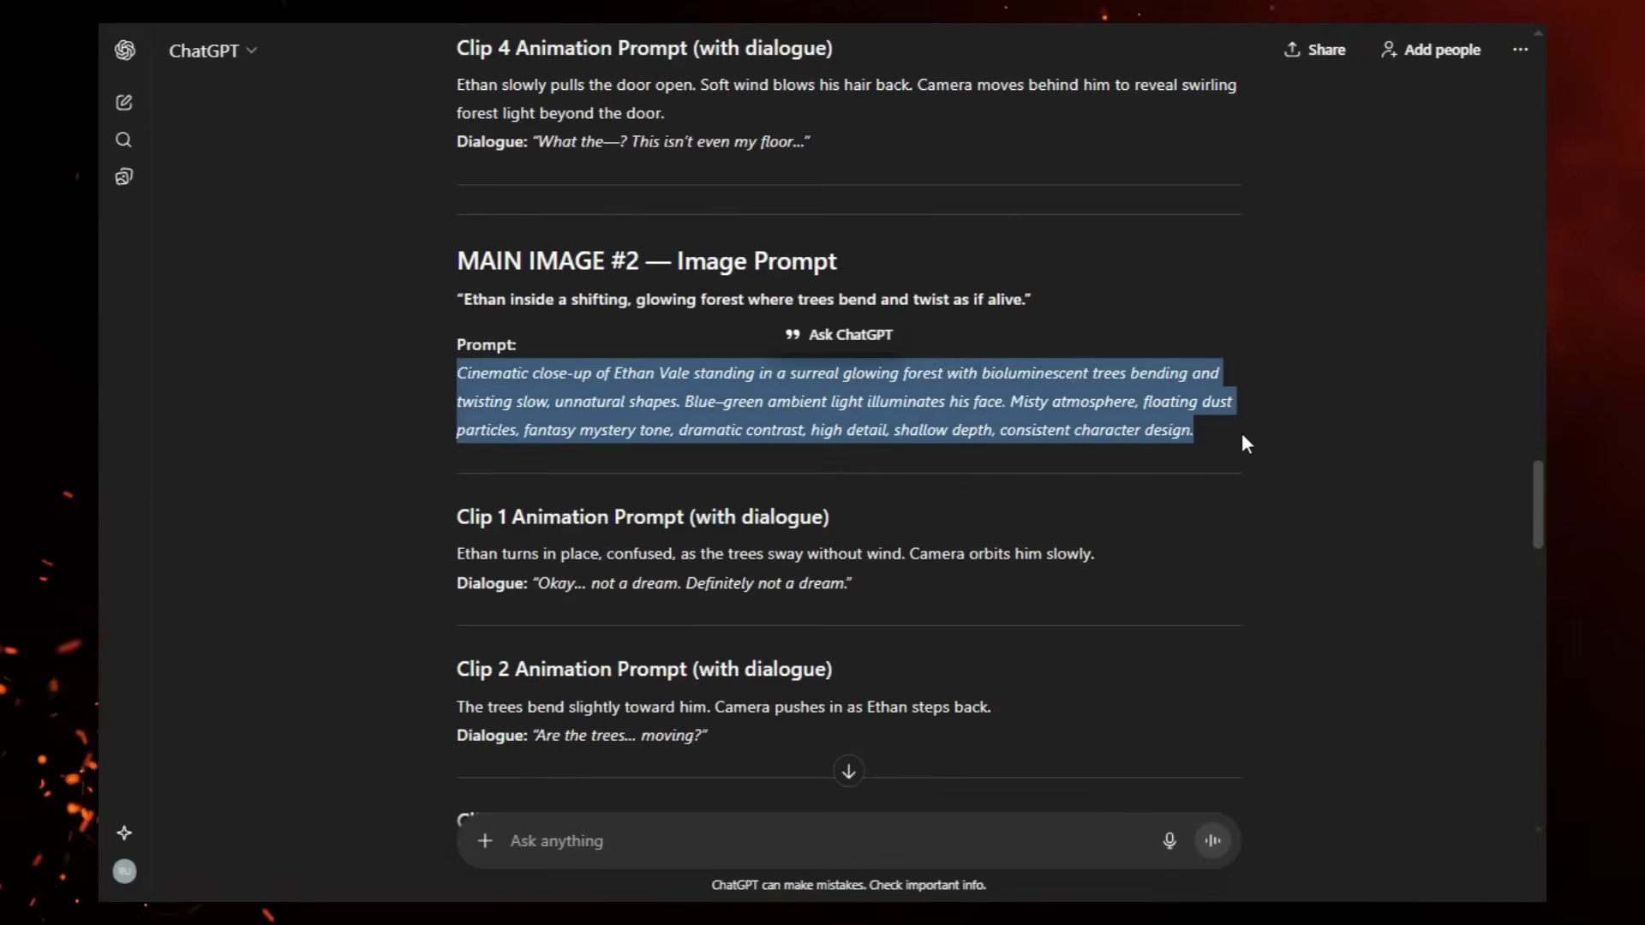
{"action": "key", "text": "alt+Tab"}
{"action": "type", "text": "Cinematic close-up of Ethan Vale standing in a surreal glowing forest with bioluminescent trees bending and twisting slow, unnatural shapes. Blue-green ambient light illuminates his face. Misty atmosphere, floating dust particles, fantasy mystery tone, dramatic contrast, high detail, shallow depth, consistent character design."}
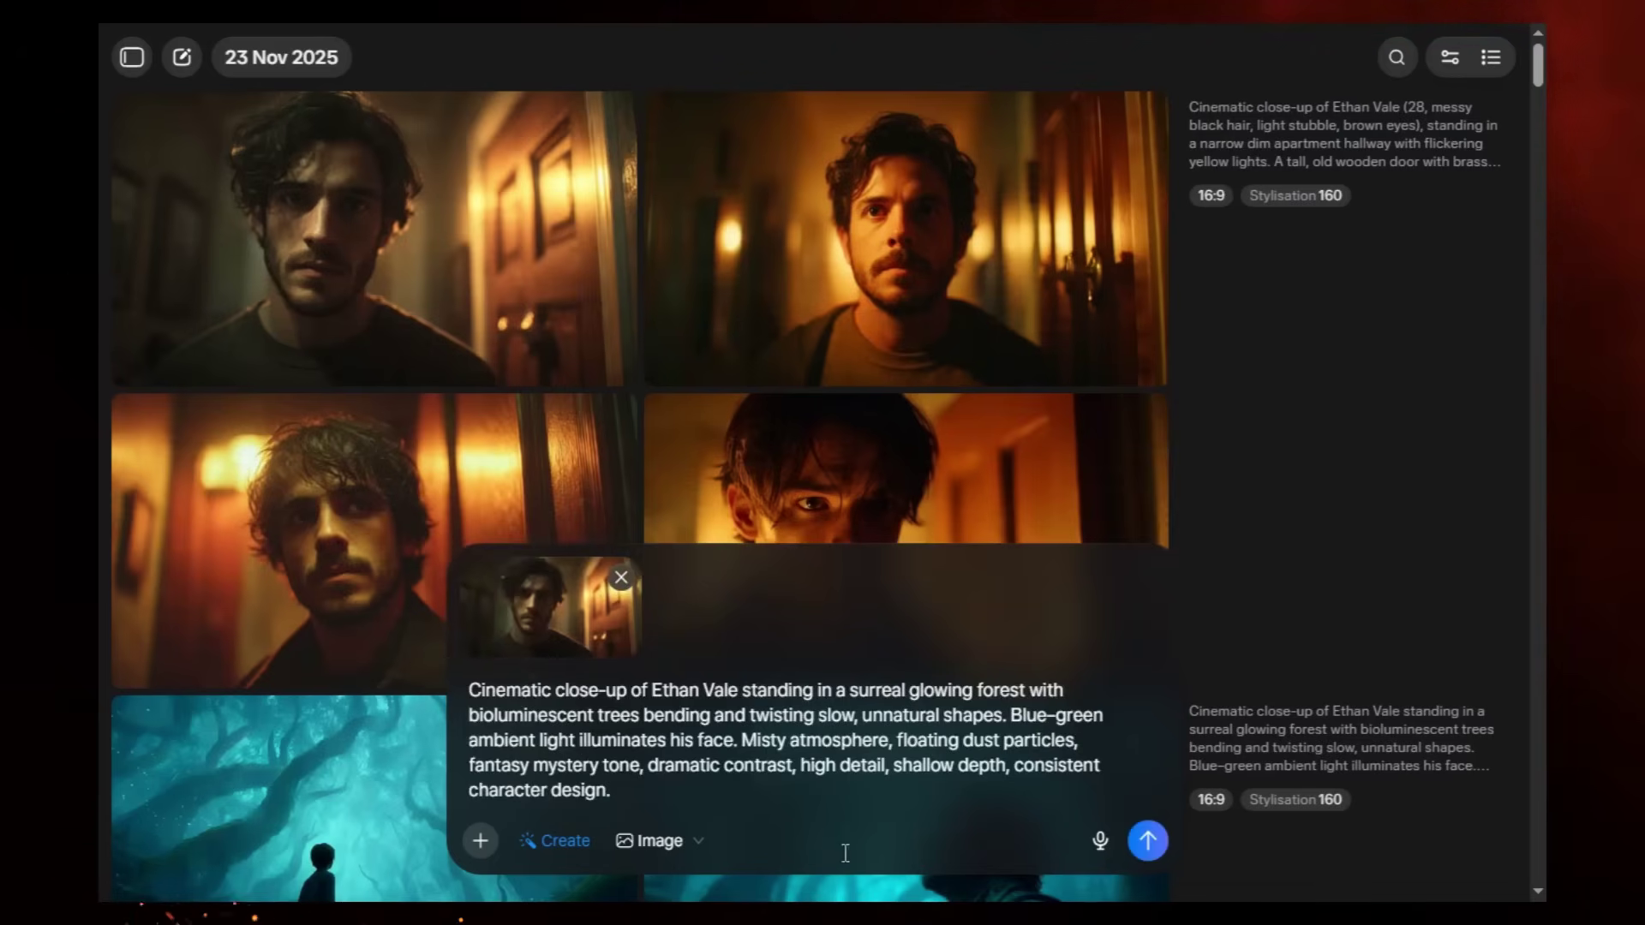
{"action": "left_click", "coordinate": [1144, 843]}
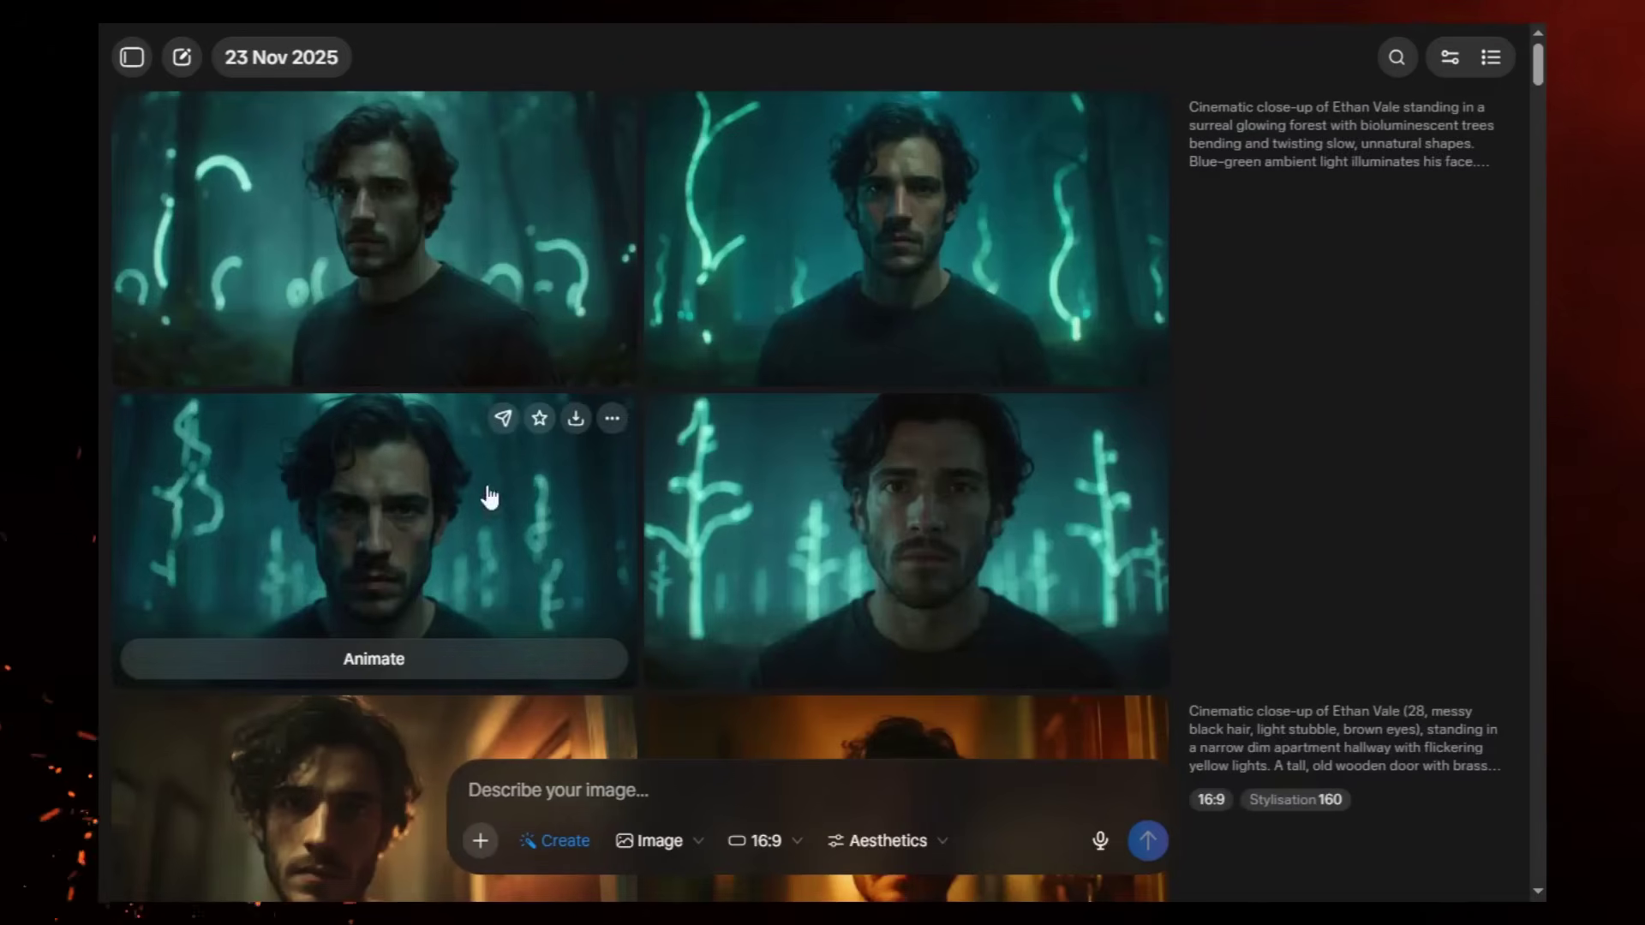
Generate the MAIN IMAGE #3 pocket-watch scene with the reference image attached.
{"action": "key", "text": "alt+Tab"}
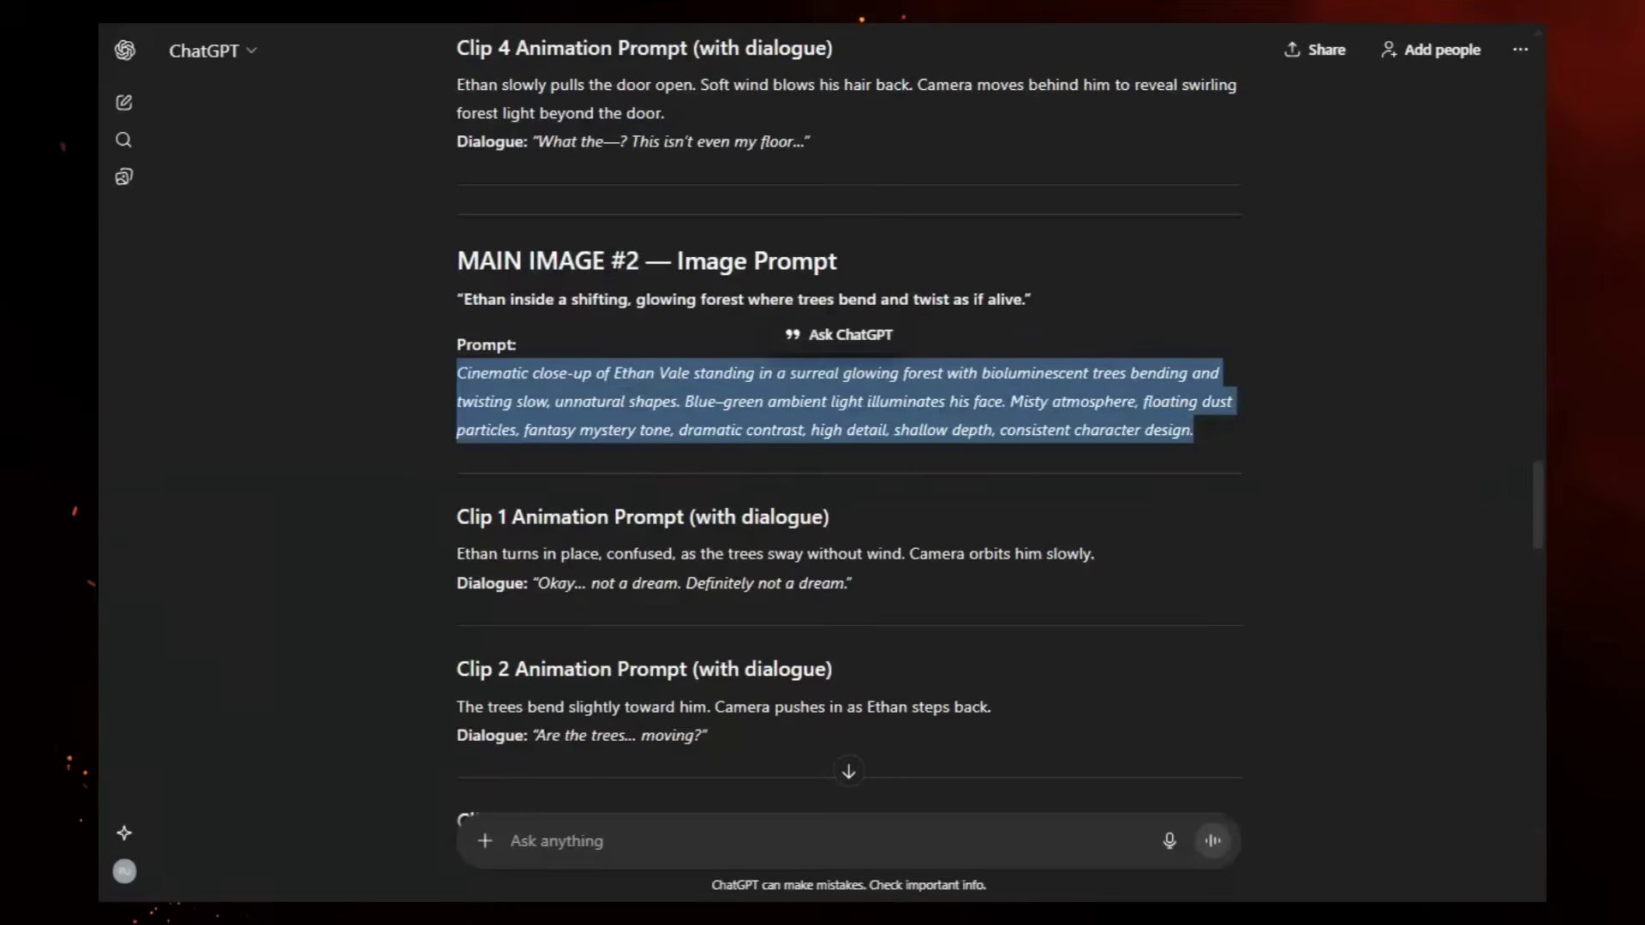
{"action": "scroll", "coordinate": [302, 326], "scroll_direction": "down", "scroll_amount": 8}
{"action": "scroll", "coordinate": [302, 326], "scroll_direction": "down", "scroll_amount": 3}
{"action": "left_click_drag", "start_coordinate": [456, 484], "coordinate": [1060, 558]}
{"action": "key", "text": "ctrl+c"}
{"action": "key", "text": "alt+Tab"}
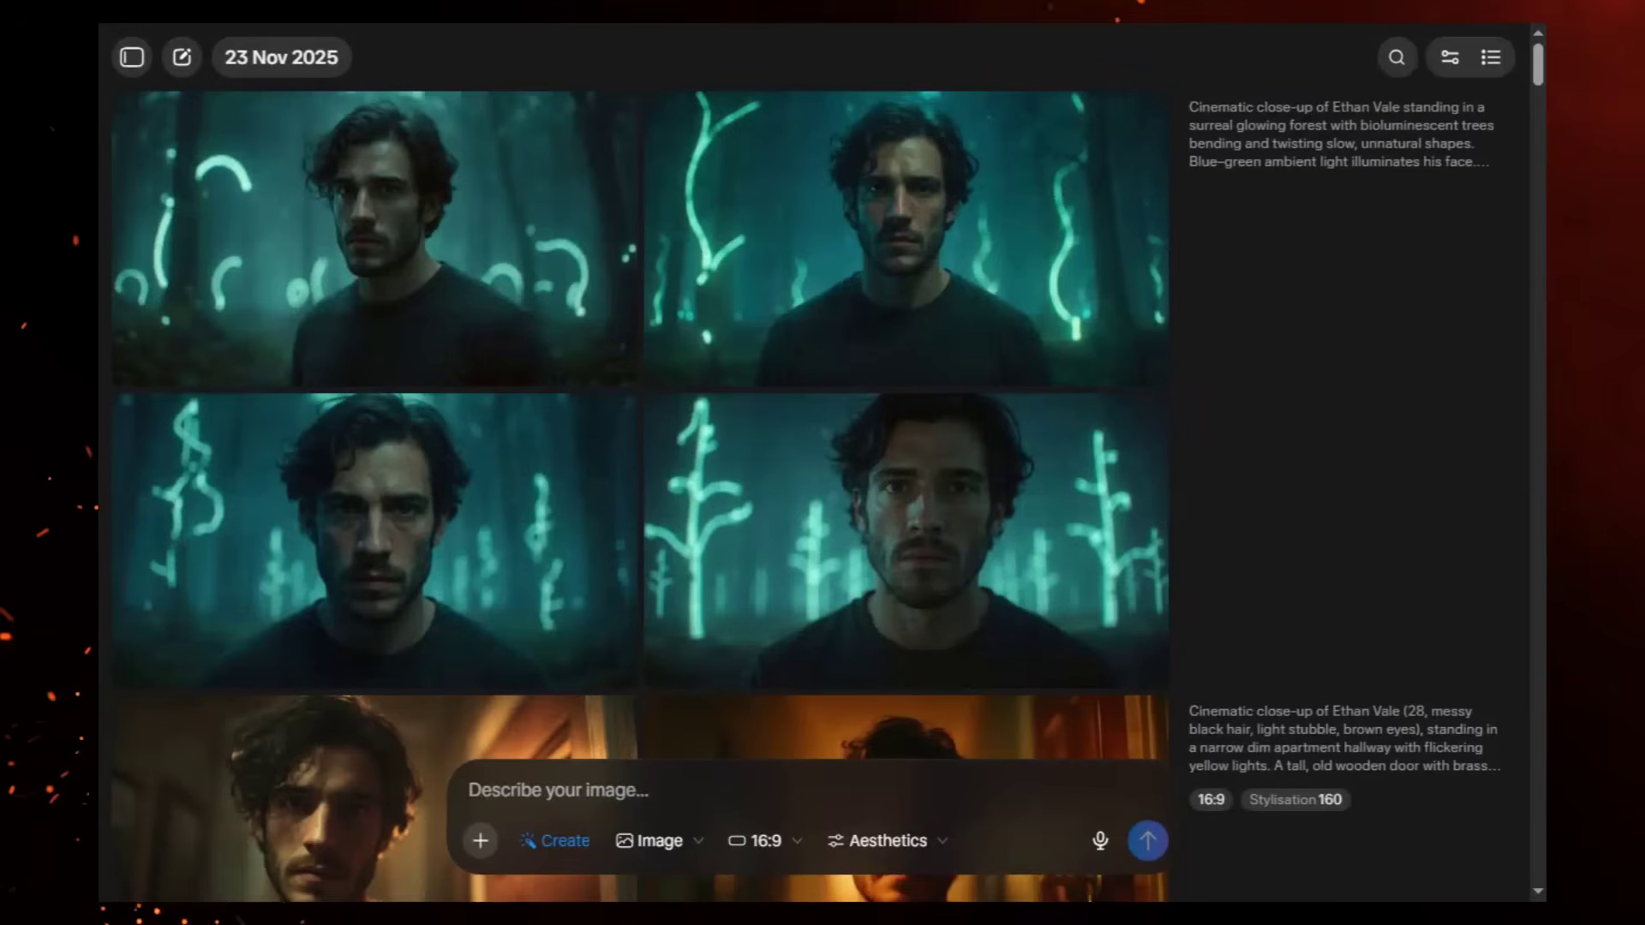
{"action": "key", "text": "ctrl+v"}
{"action": "left_click", "coordinate": [480, 840]}
{"action": "double_click", "coordinate": [519, 212]}
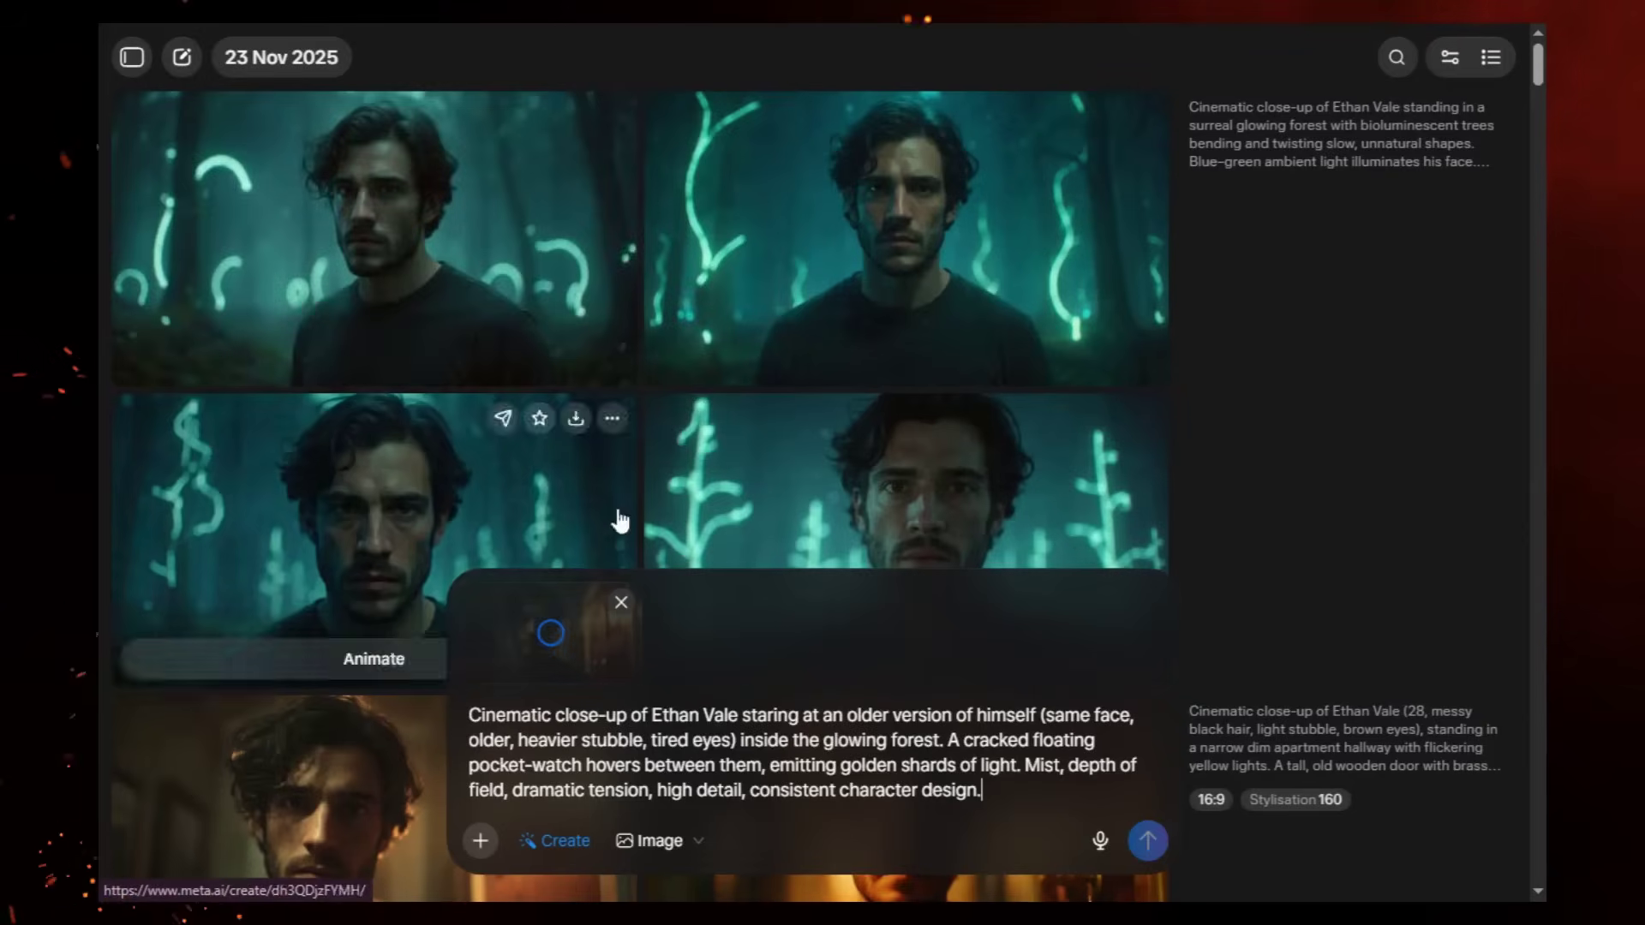
{"action": "key", "text": "Return"}
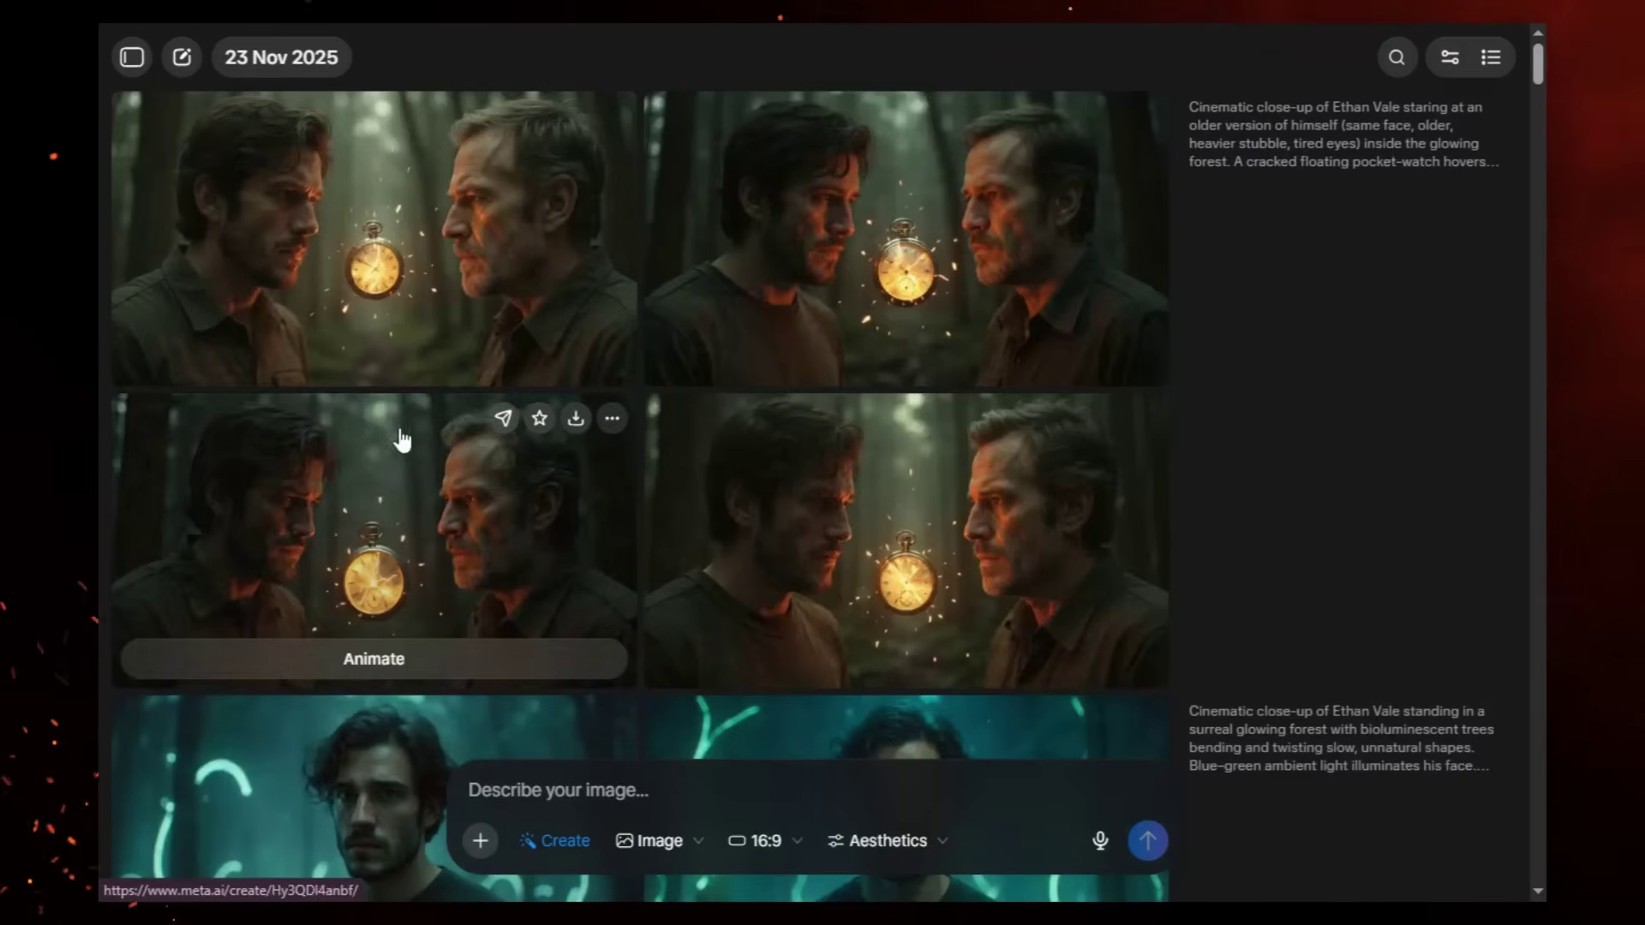
Copy the MAIN IMAGE #4 prompt from ChatGPT.
{"action": "key", "text": "alt+Tab"}
{"action": "scroll", "coordinate": [320, 403], "scroll_direction": "down", "scroll_amount": 10}
{"action": "left_click_drag", "start_coordinate": [454, 495], "coordinate": [966, 550]}
{"action": "key", "text": "ctrl+c"}
{"action": "key", "text": "alt+Tab"}
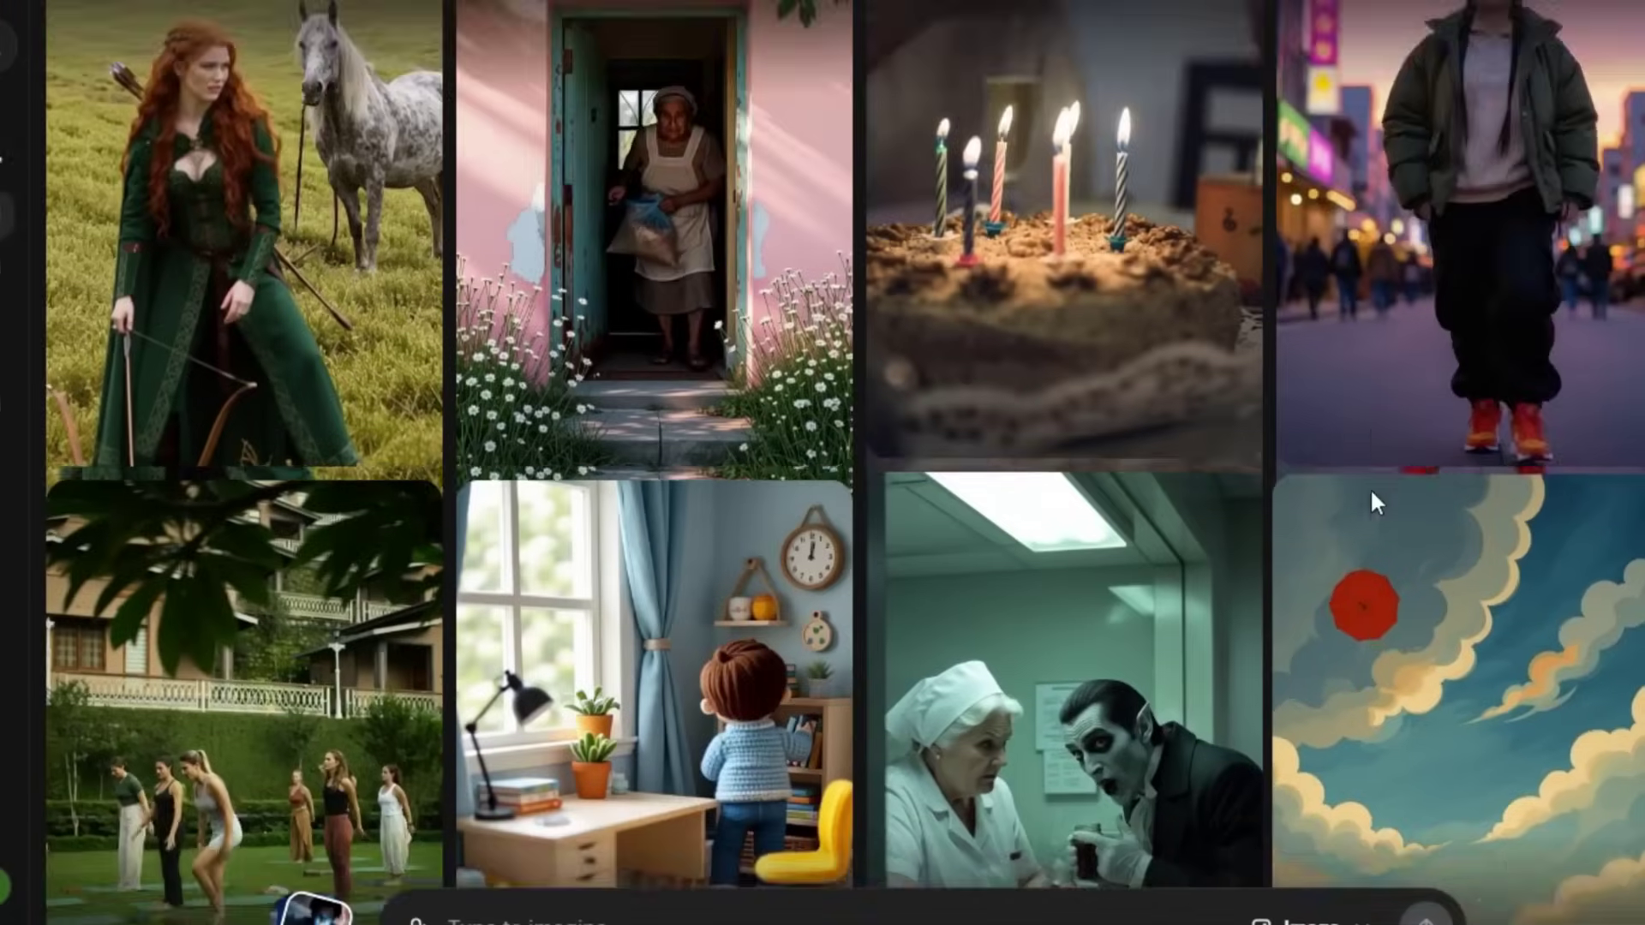
Scroll down through Grok Imagine's gallery of example images.
{"action": "scroll", "coordinate": [1371, 487], "scroll_direction": "down", "scroll_amount": 5}
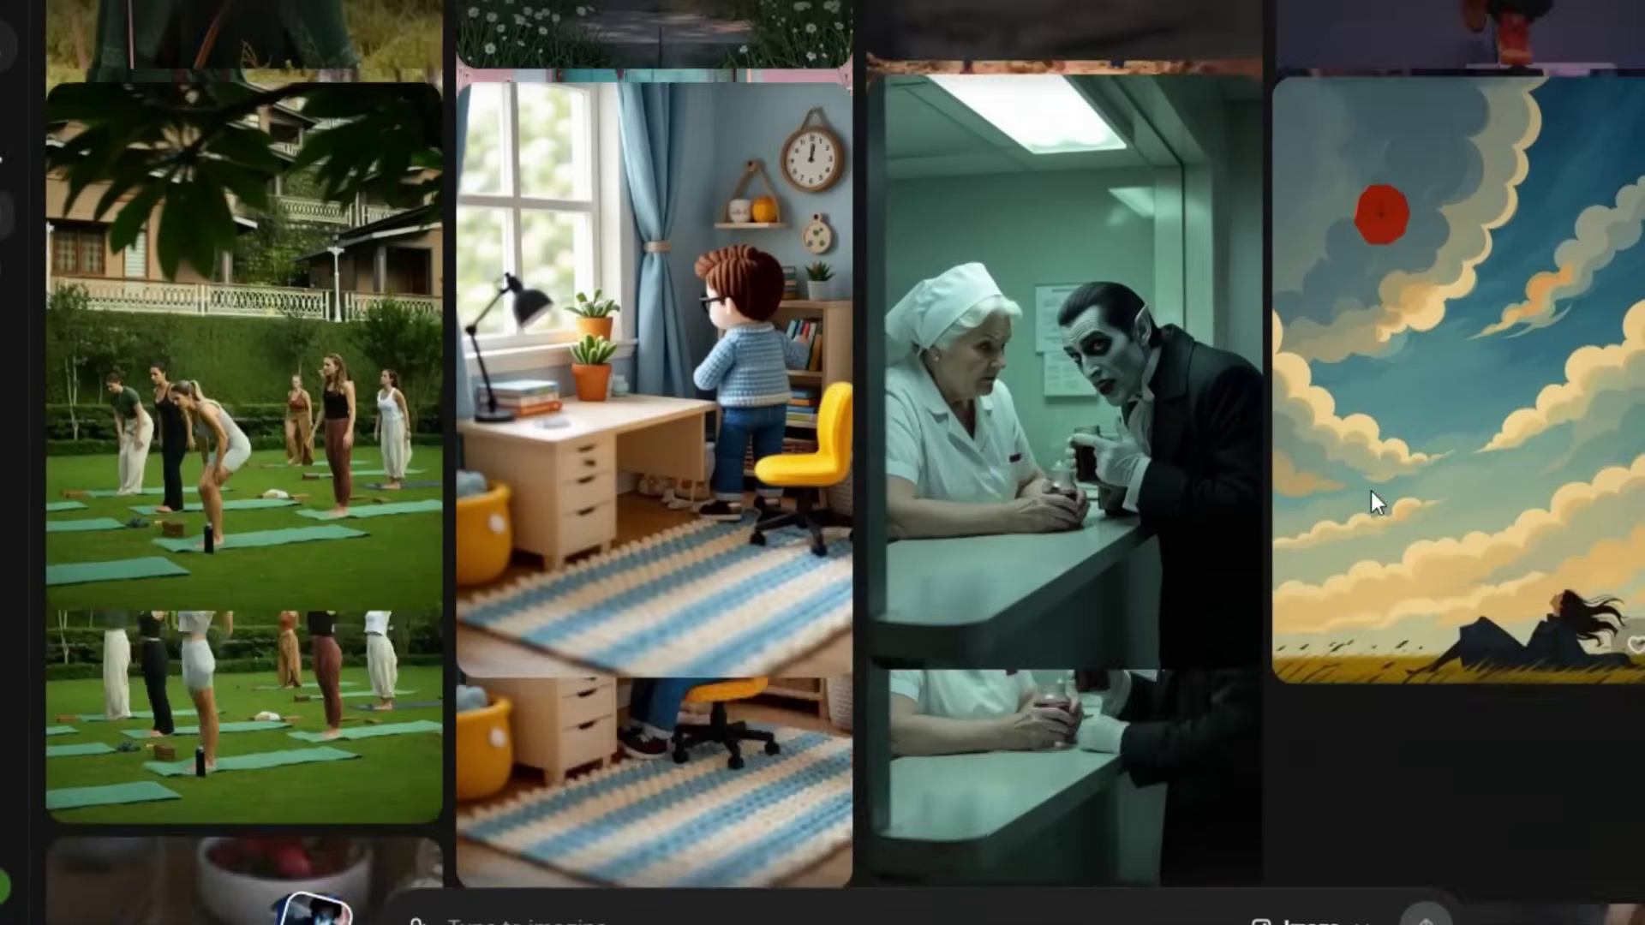
{"action": "scroll", "coordinate": [1371, 491], "scroll_direction": "down", "scroll_amount": 5}
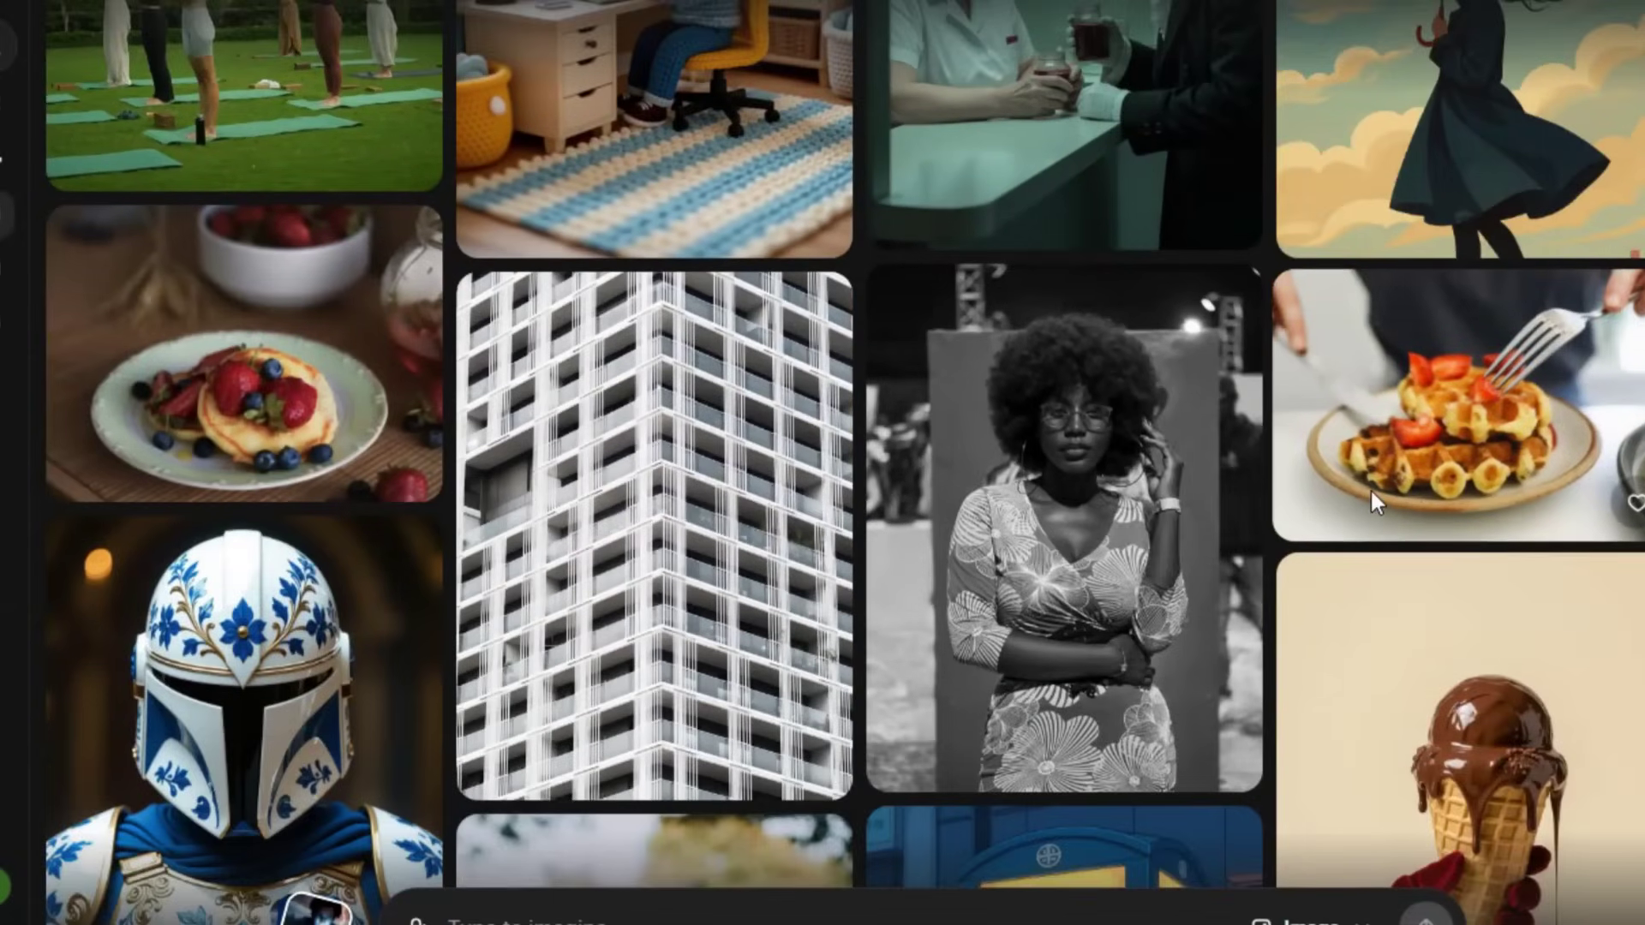
{"action": "scroll", "coordinate": [1371, 491], "scroll_direction": "down", "scroll_amount": 3}
{"action": "scroll", "coordinate": [1371, 491], "scroll_direction": "down", "scroll_amount": 10}
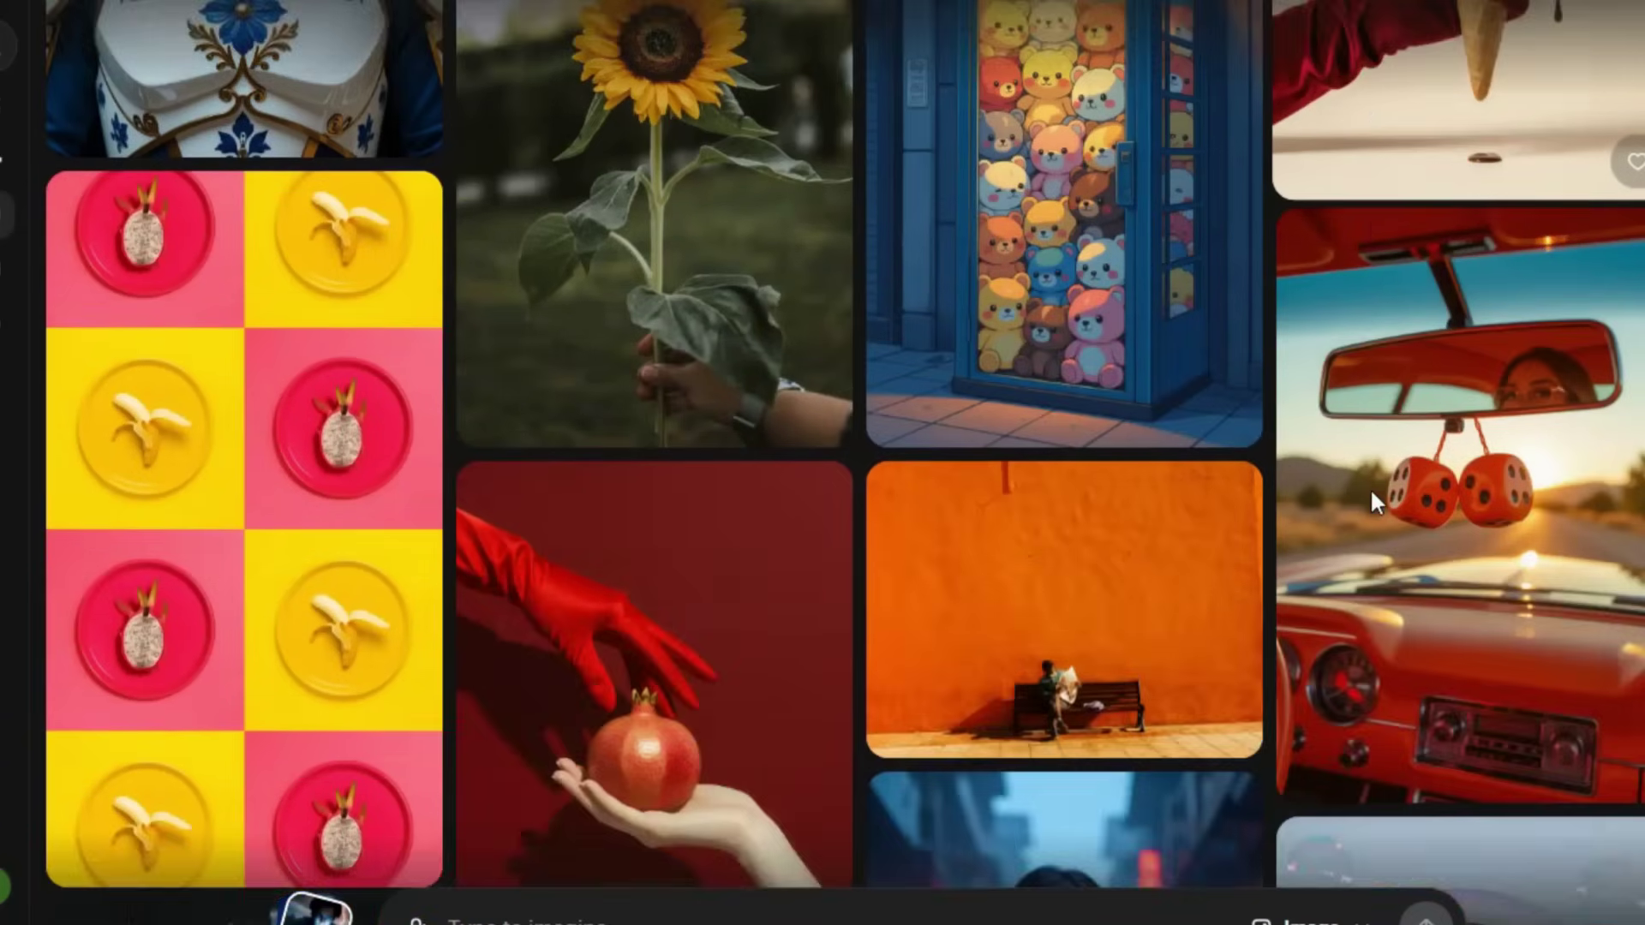
{"action": "scroll", "coordinate": [1370, 486], "scroll_direction": "down", "scroll_amount": 3}
{"action": "scroll", "coordinate": [1371, 486], "scroll_direction": "down", "scroll_amount": 3}
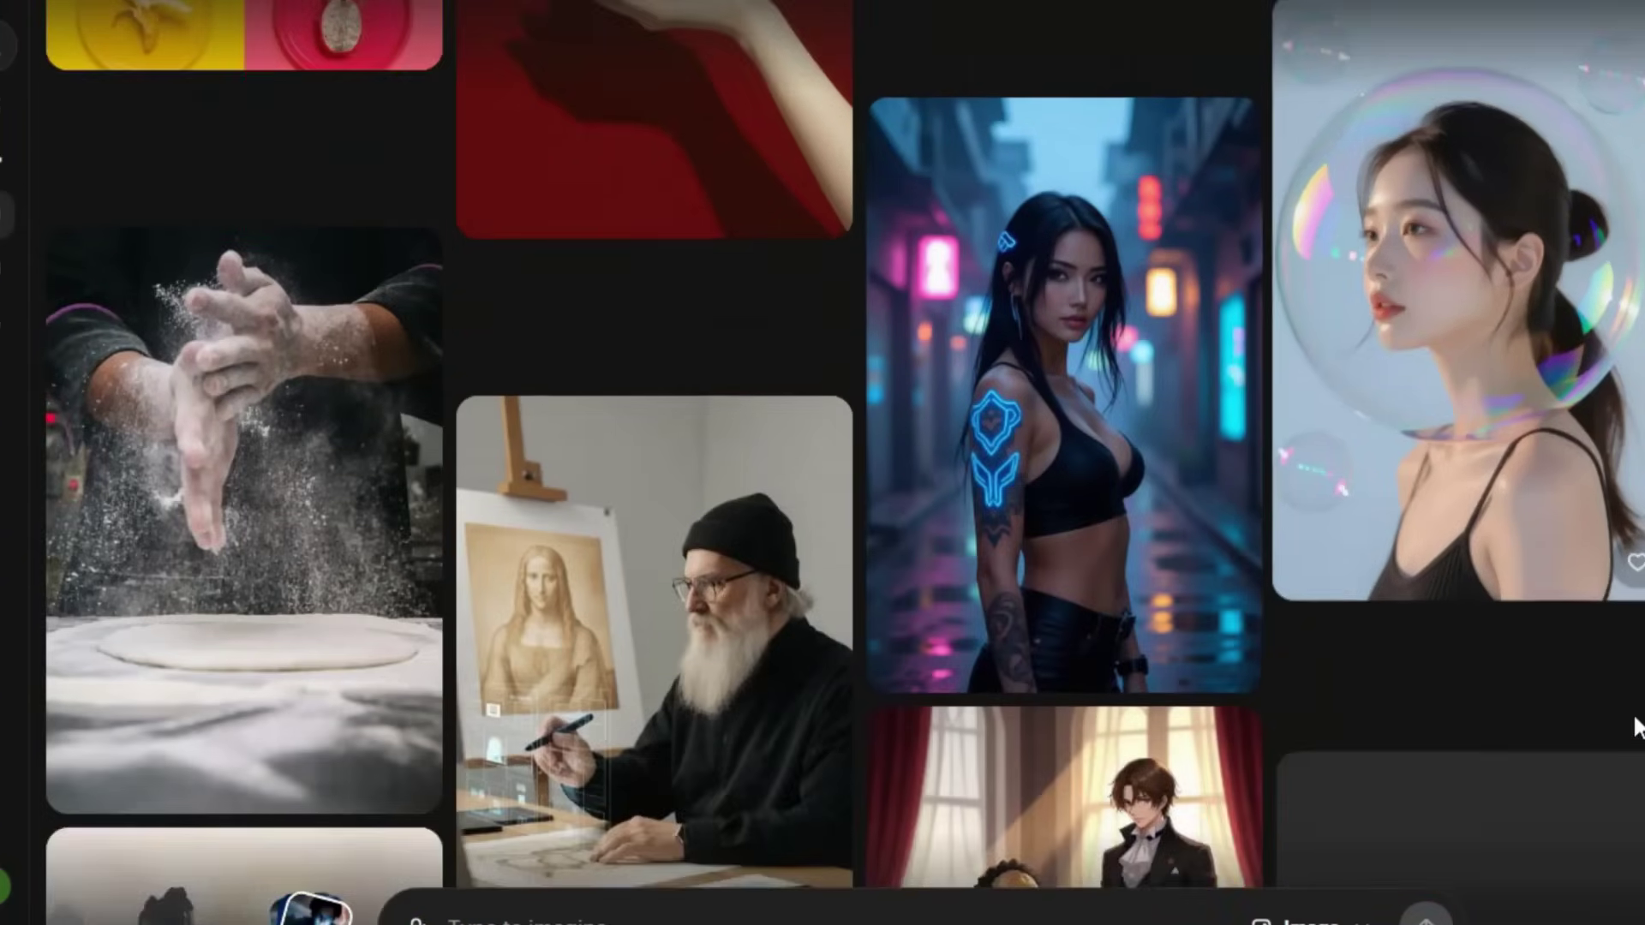
{"action": "scroll", "coordinate": [823, 463], "scroll_direction": "down", "scroll_amount": 6}
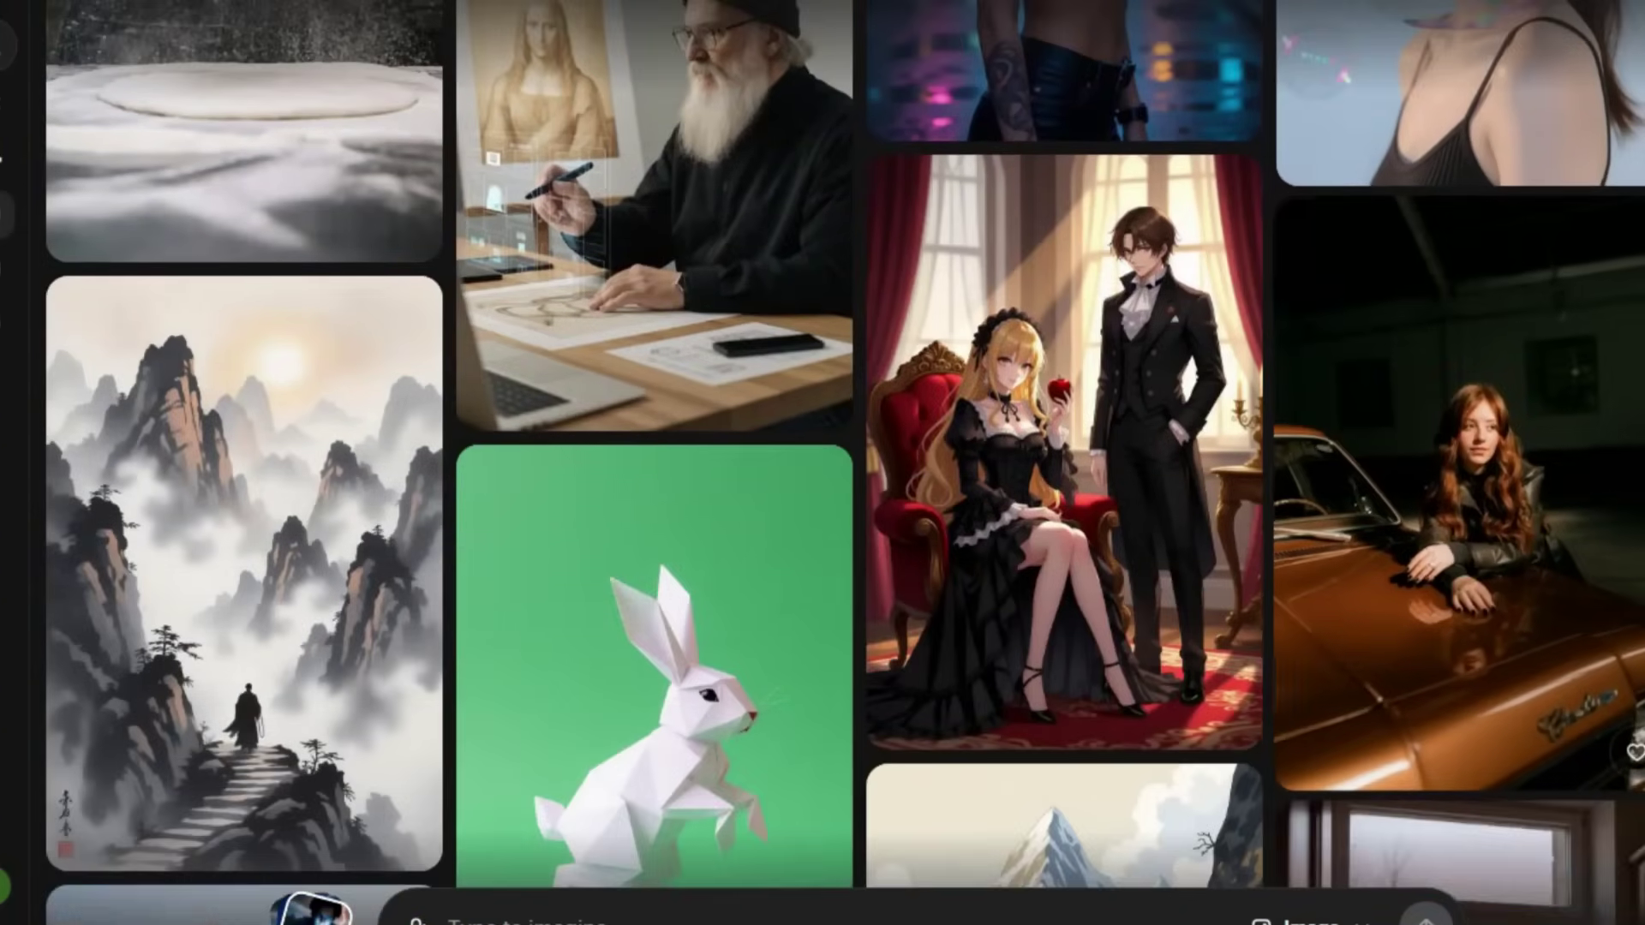
{"action": "scroll", "coordinate": [822, 462], "scroll_direction": "down", "scroll_amount": 12}
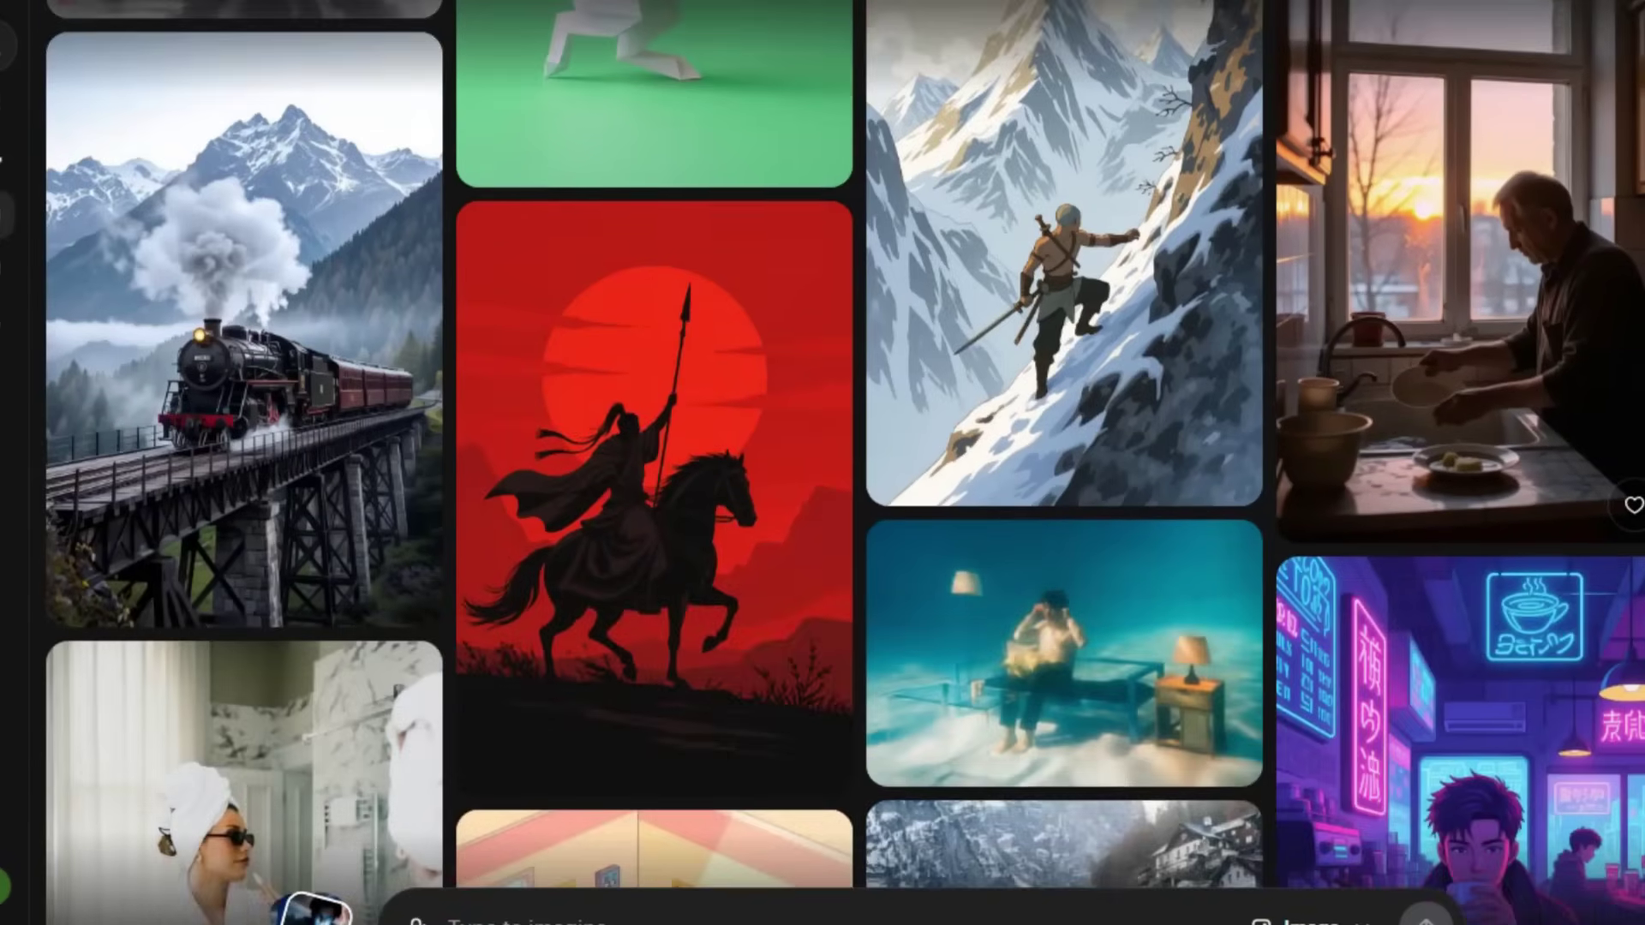
{"action": "scroll", "coordinate": [822, 463], "scroll_direction": "down", "scroll_amount": 10}
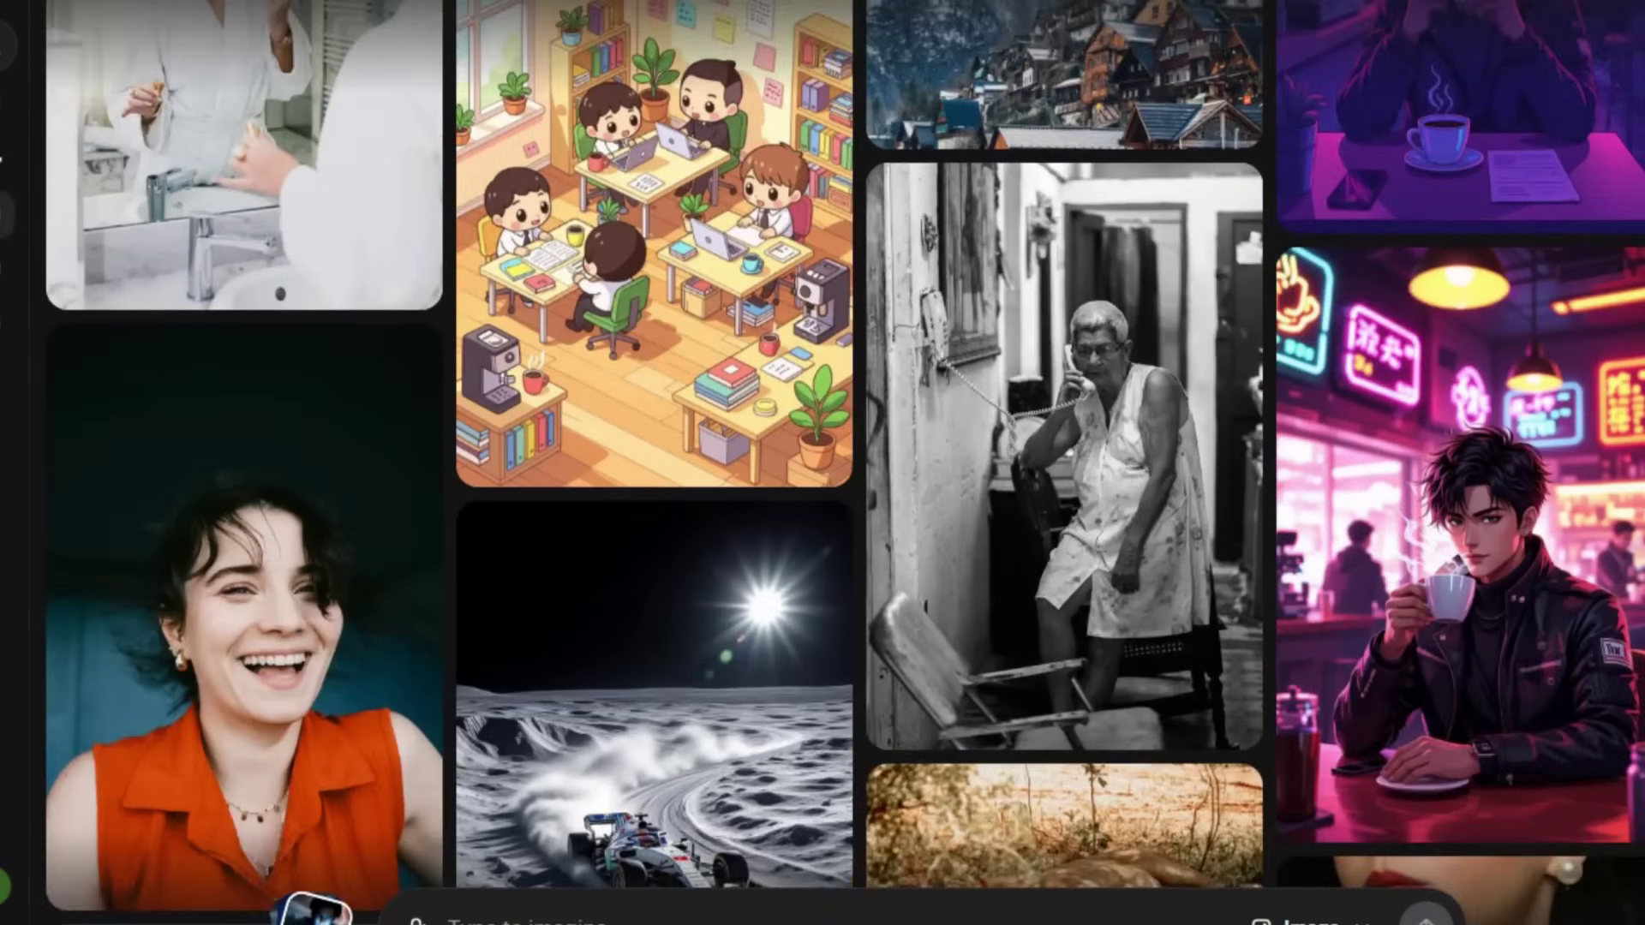
{"action": "scroll", "coordinate": [823, 463], "scroll_direction": "down", "scroll_amount": 12}
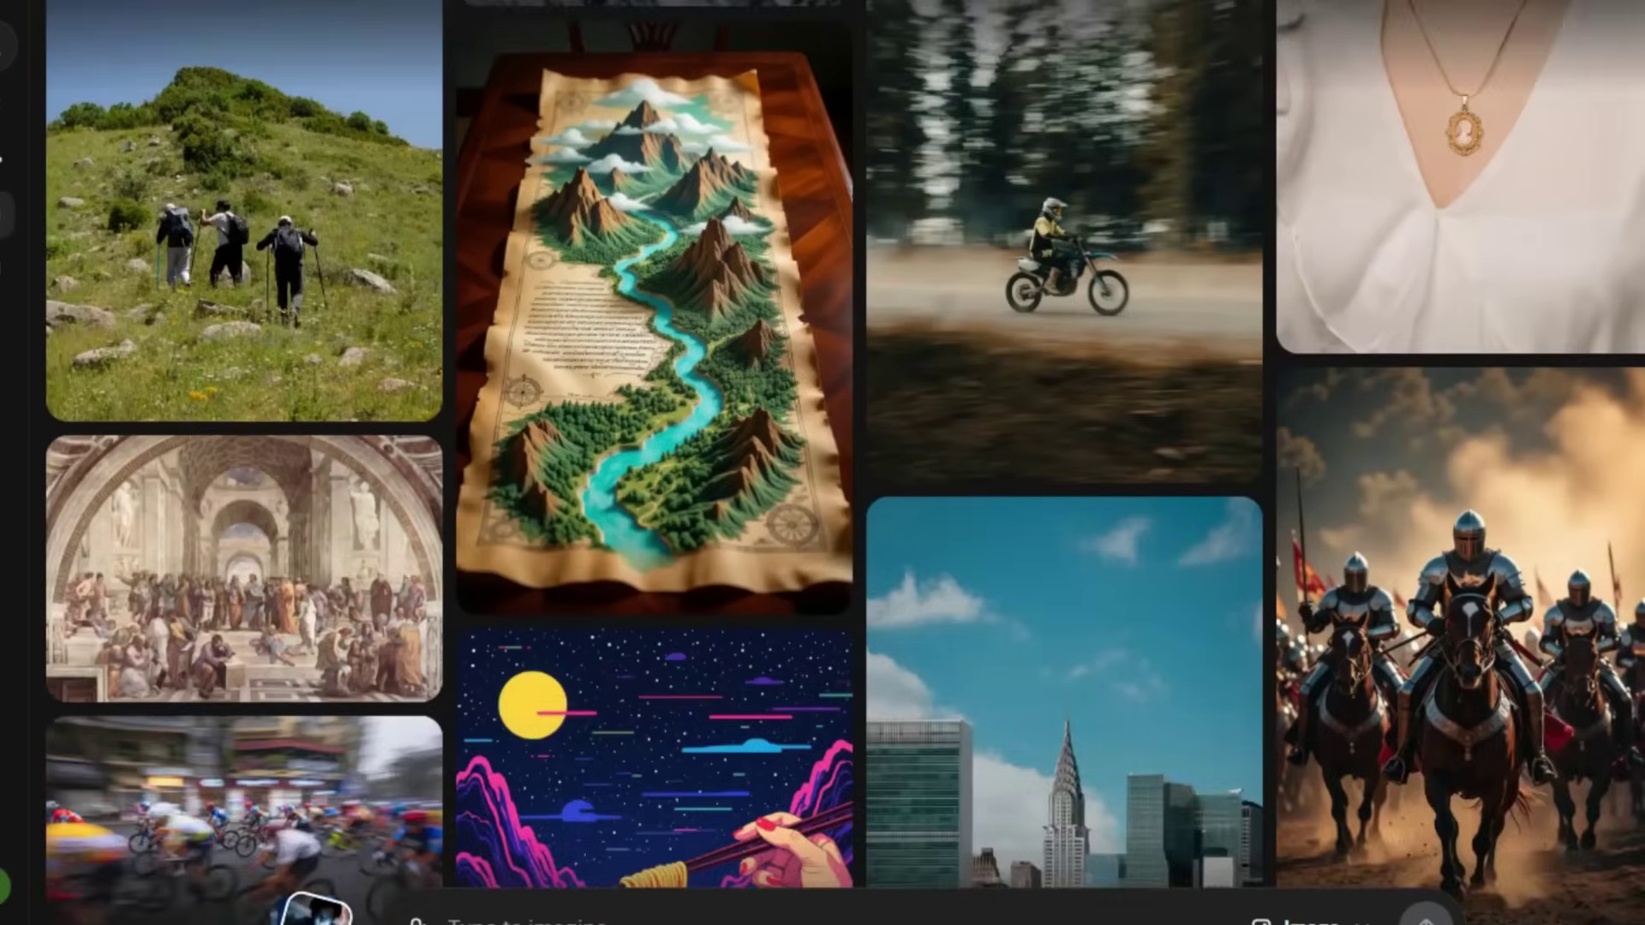
{"action": "scroll", "coordinate": [822, 463], "scroll_direction": "down", "scroll_amount": 12}
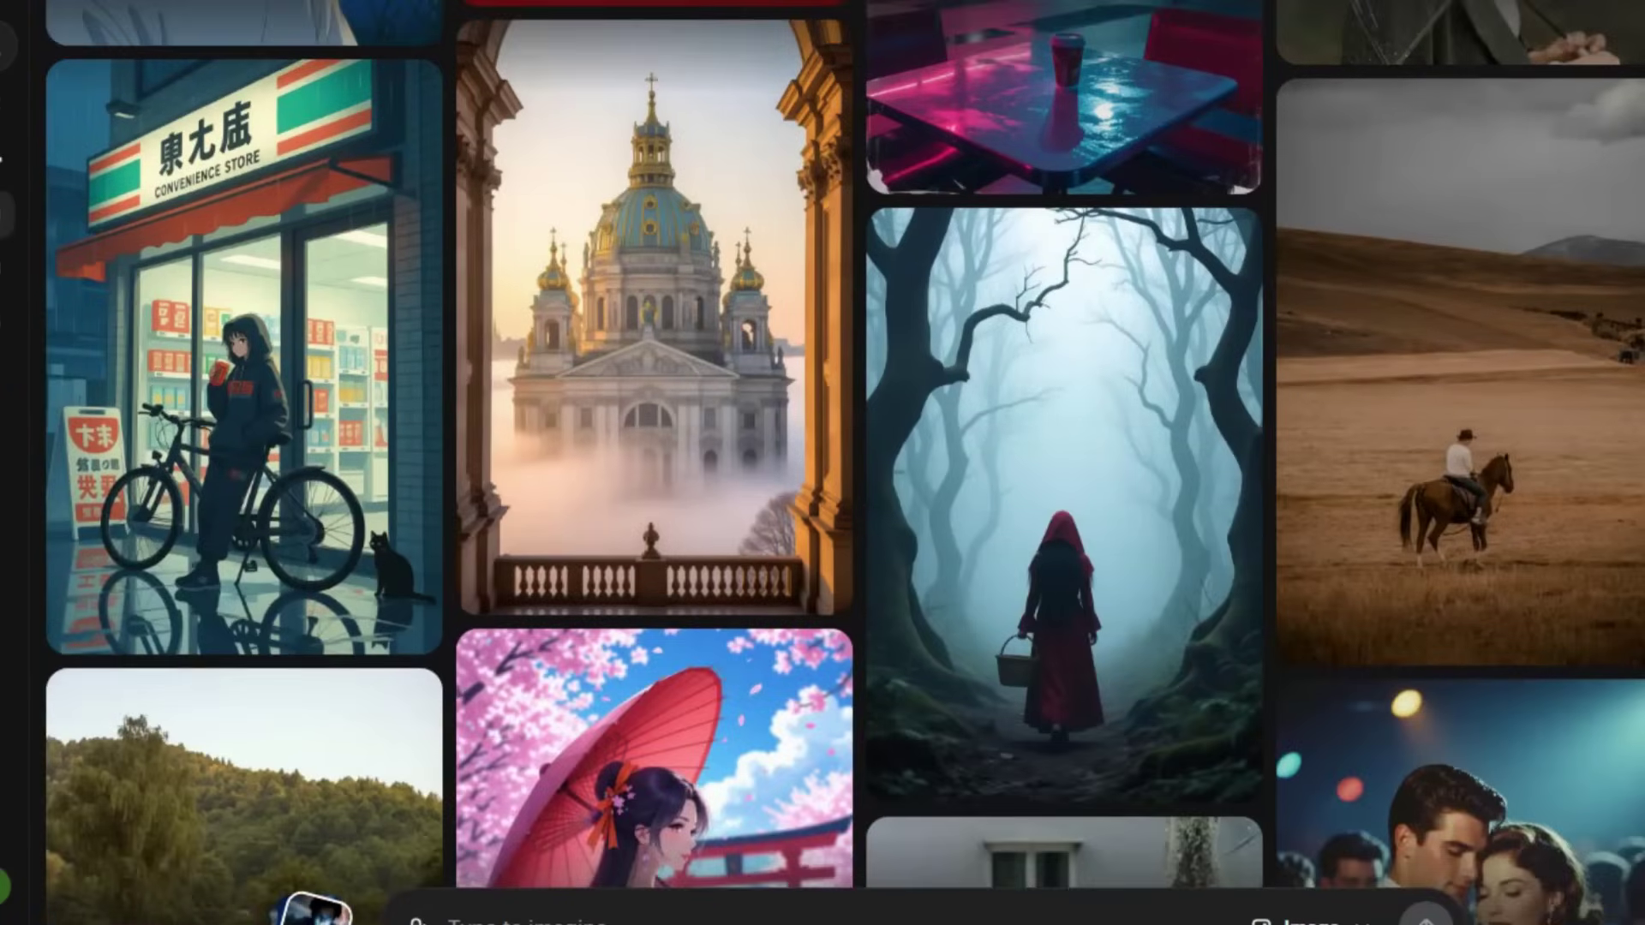
{"action": "scroll", "coordinate": [823, 463], "scroll_direction": "down", "scroll_amount": 11}
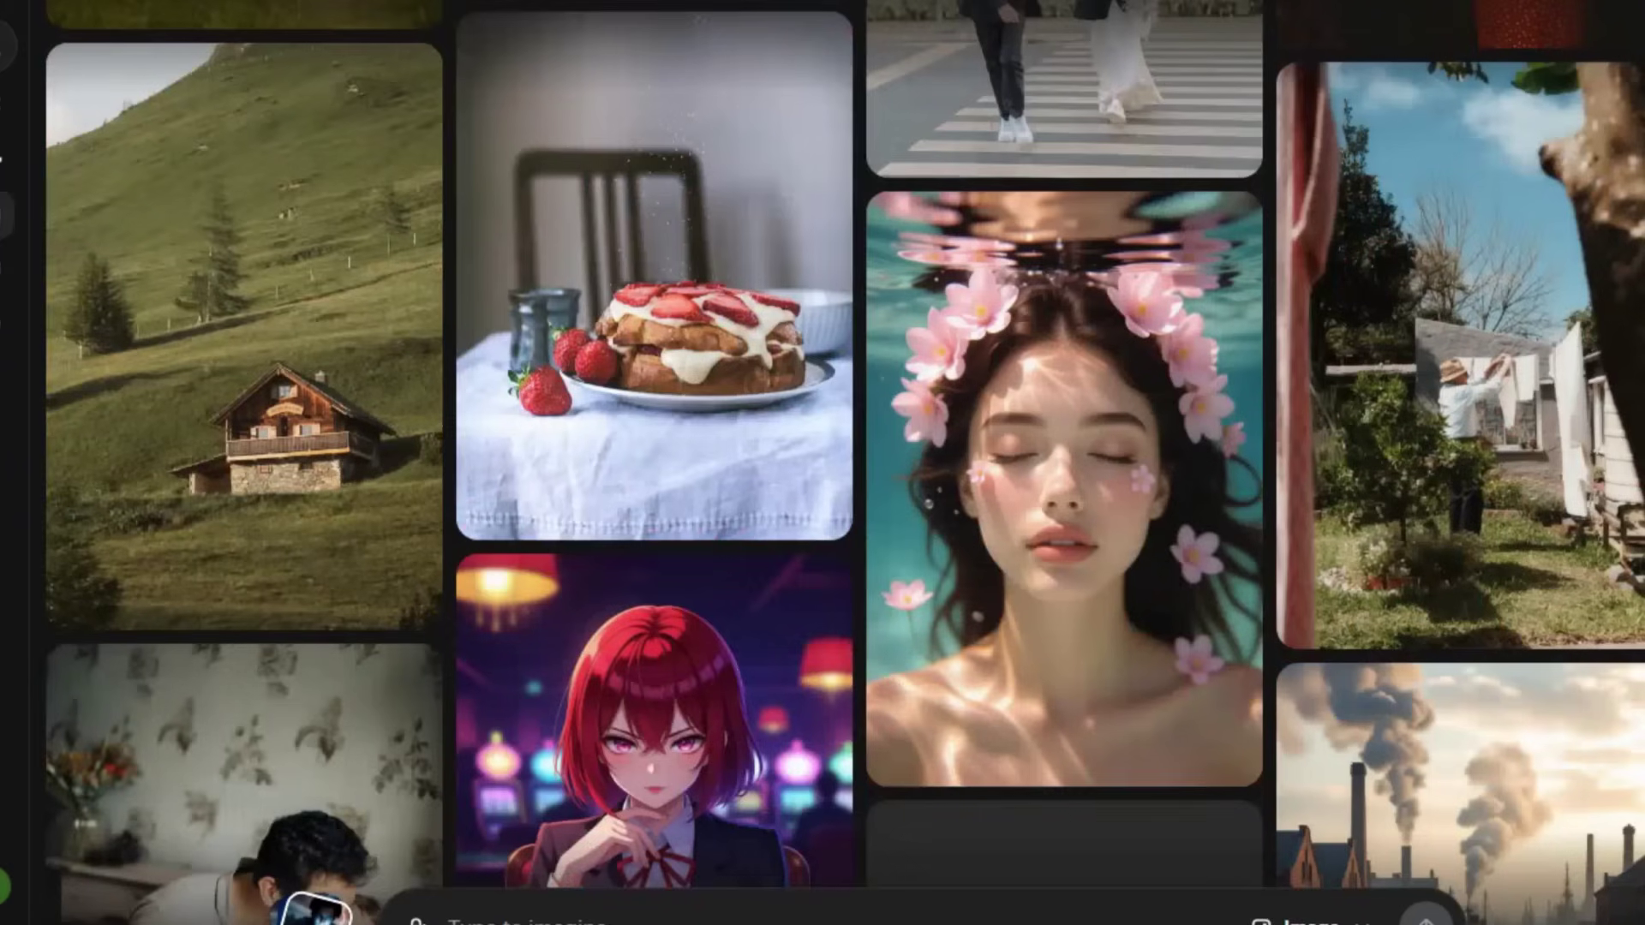
{"action": "scroll", "coordinate": [822, 462], "scroll_direction": "down", "scroll_amount": 3}
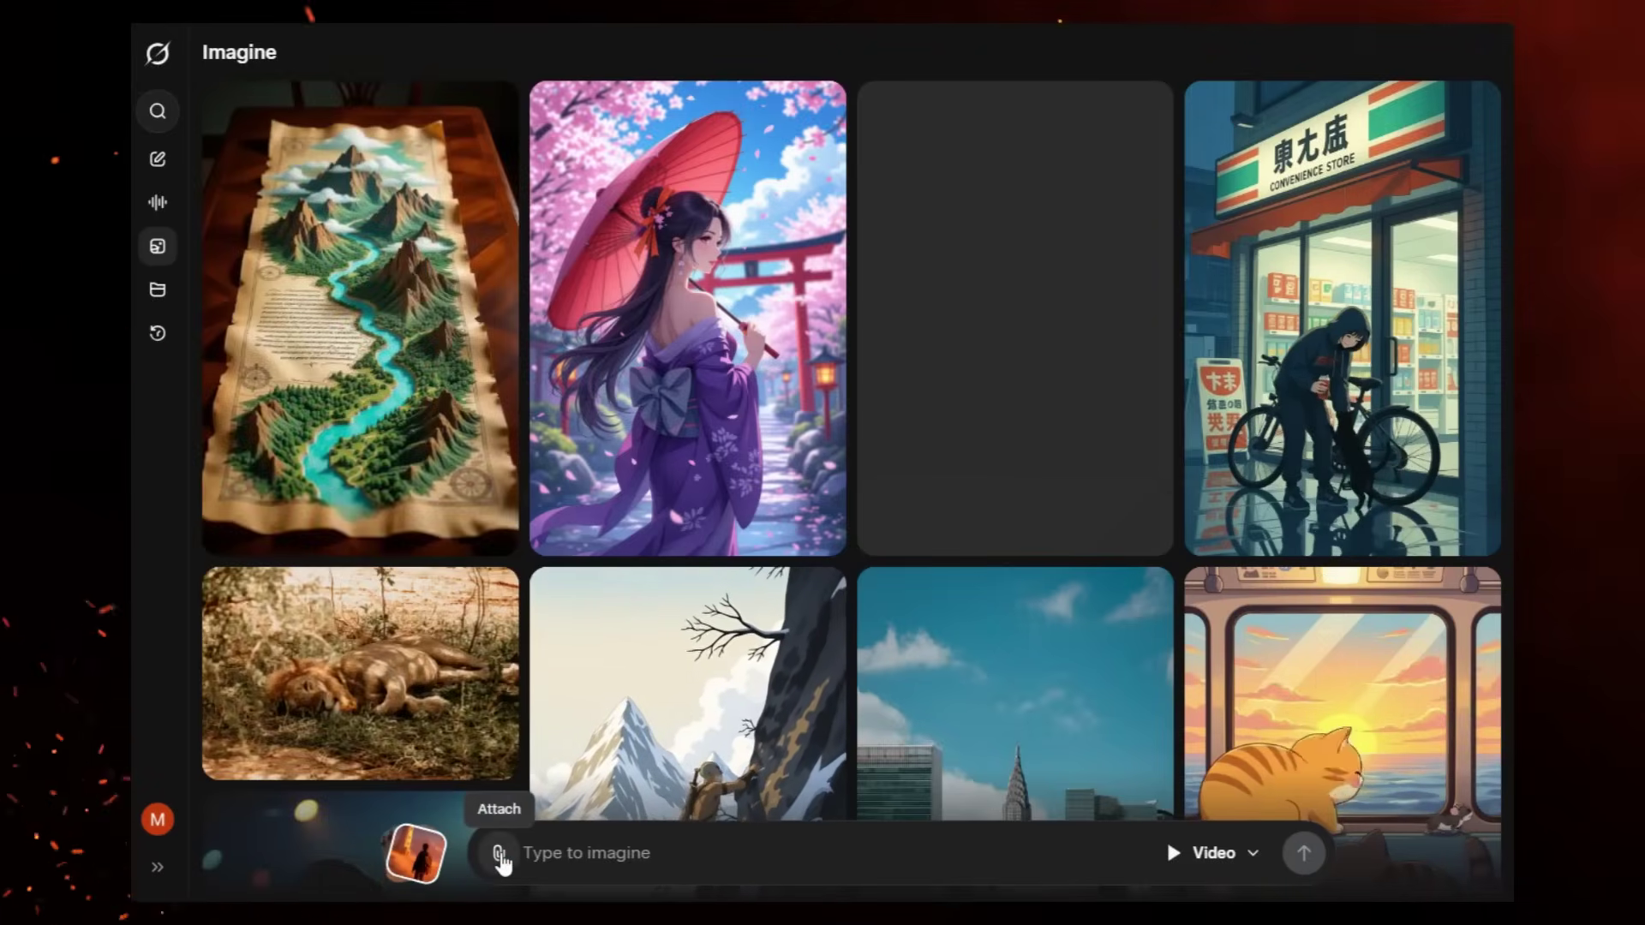
Upload the first Ethan Vale hallway portrait, paste the Clip 1 prompt, and start adding 'No background music'.
{"action": "left_click", "coordinate": [499, 853]}
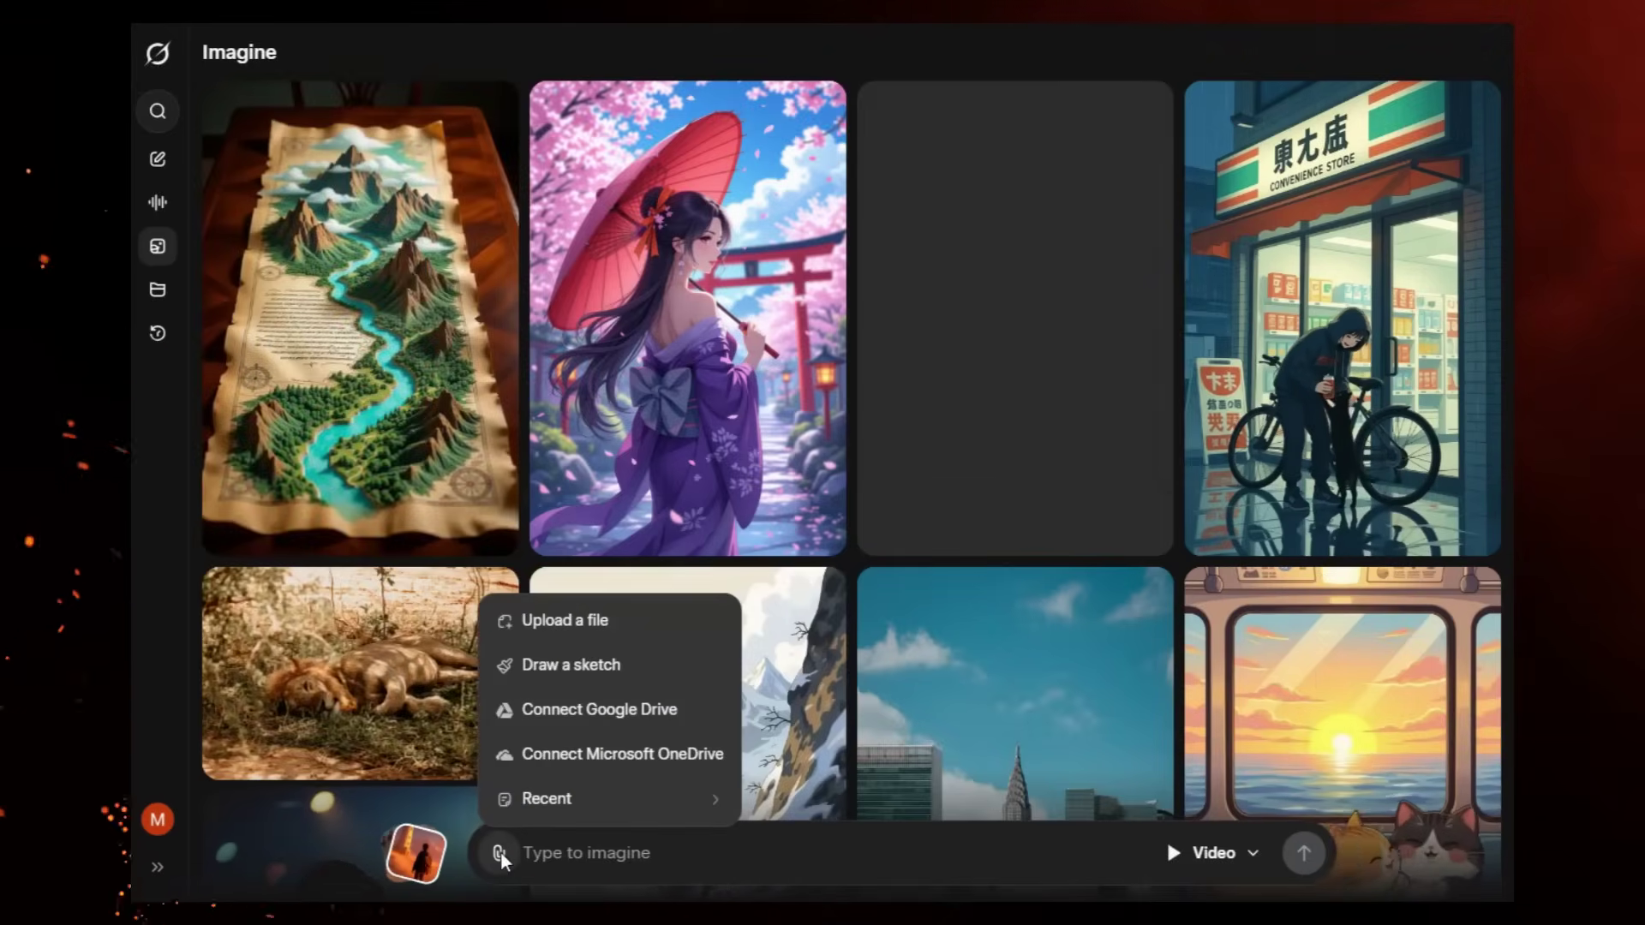
{"action": "left_click", "coordinate": [550, 626]}
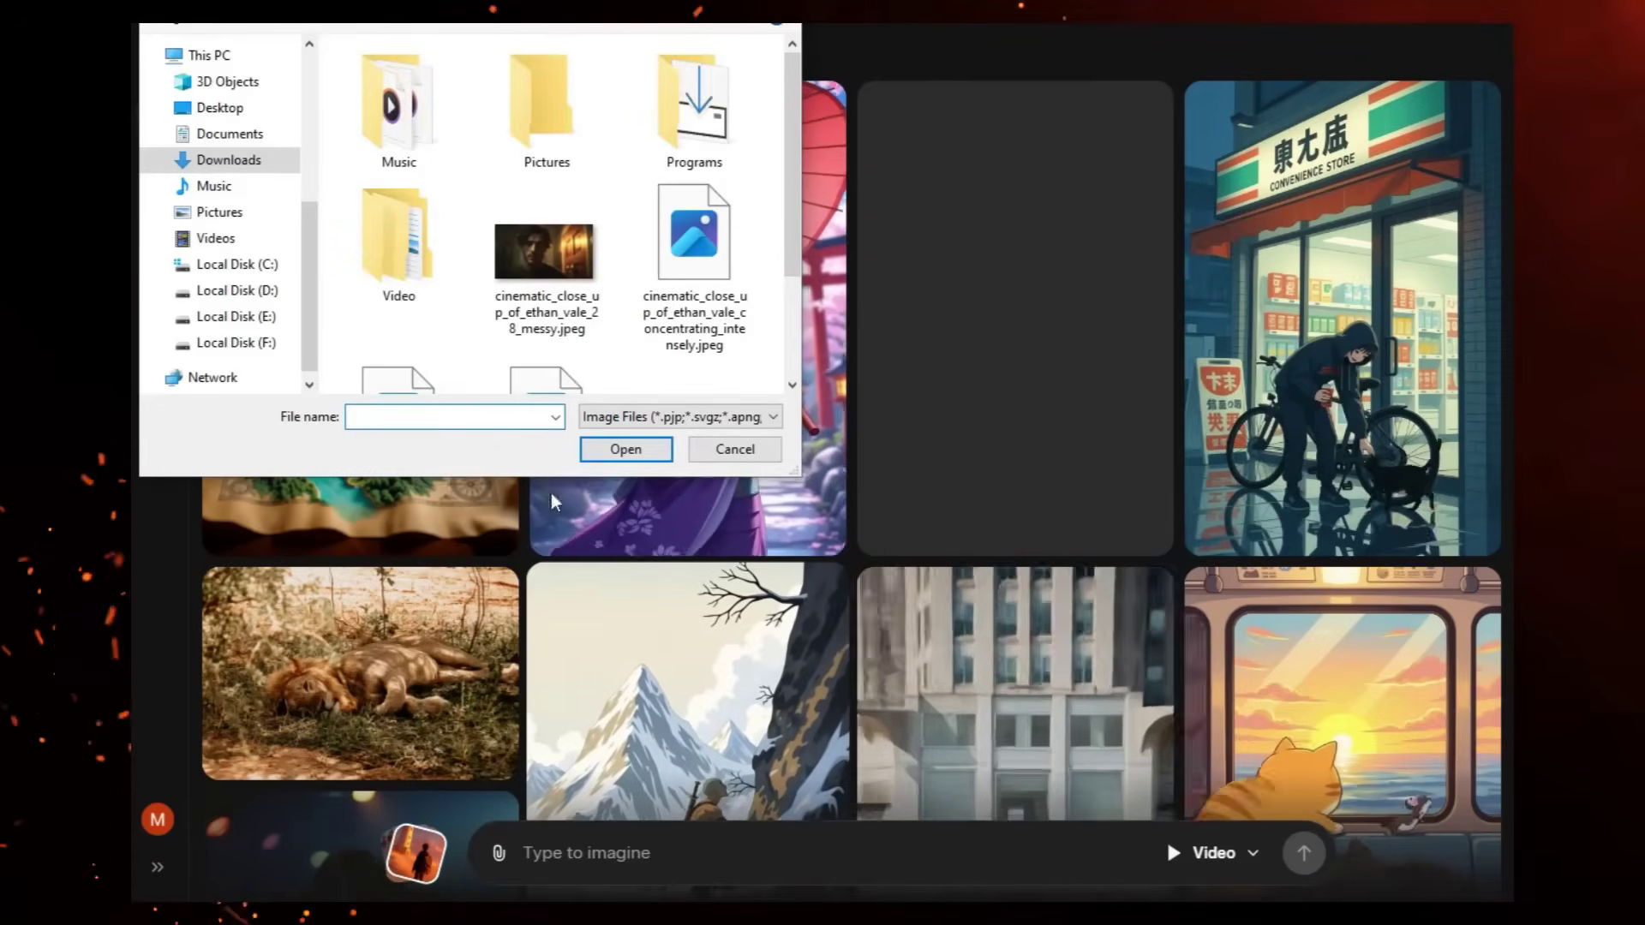
{"action": "left_click", "coordinate": [548, 256]}
{"action": "double_click", "coordinate": [548, 255]}
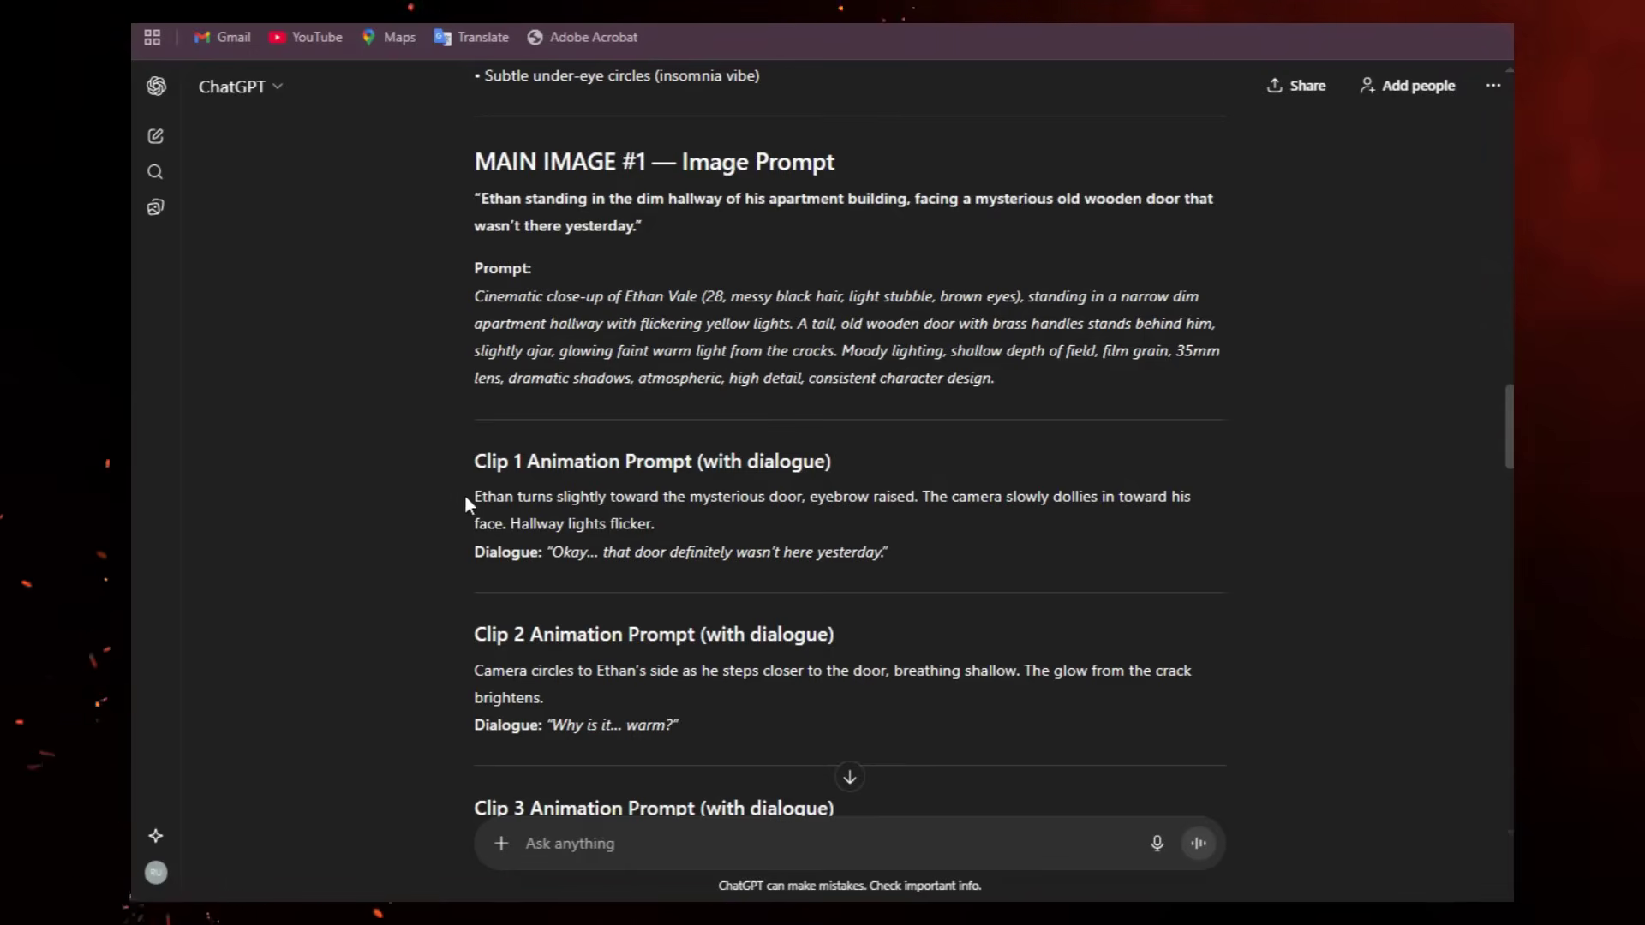
{"action": "left_click_drag", "start_coordinate": [470, 495], "coordinate": [910, 559]}
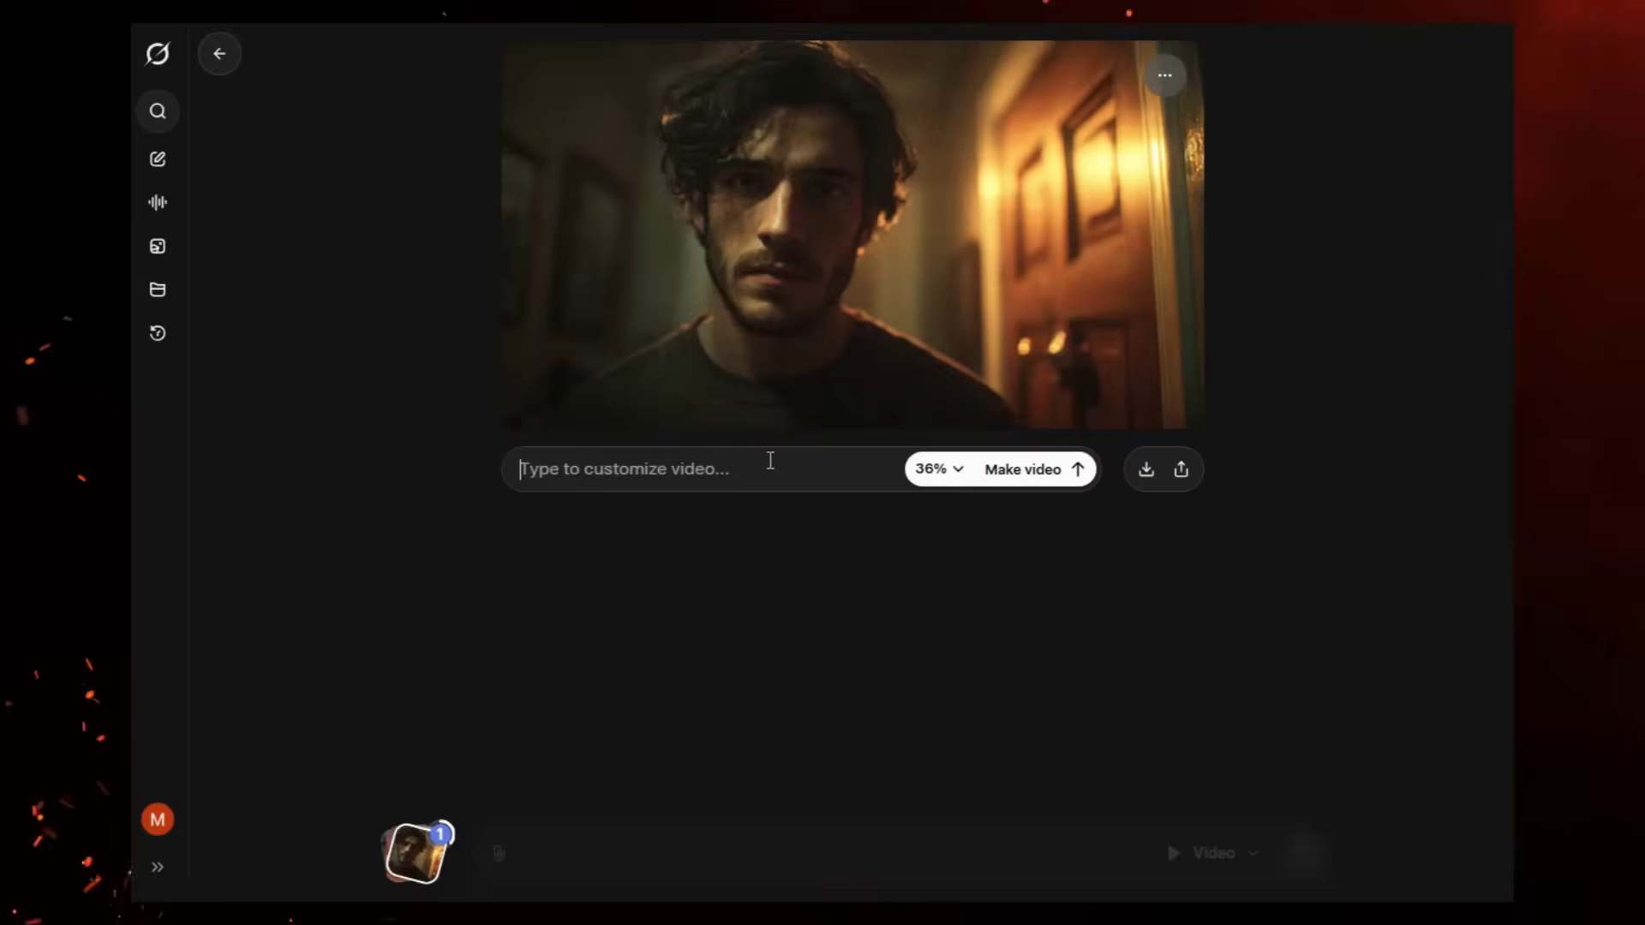
{"action": "type", "text": "Ethan turns slightly toward the mysterious door, eyebrow raised. The camera slowly dollies in toward his face. Hallway lights flicker. Dialogue: \"Okay… that door definitely wasn’t here yesterday.\""}
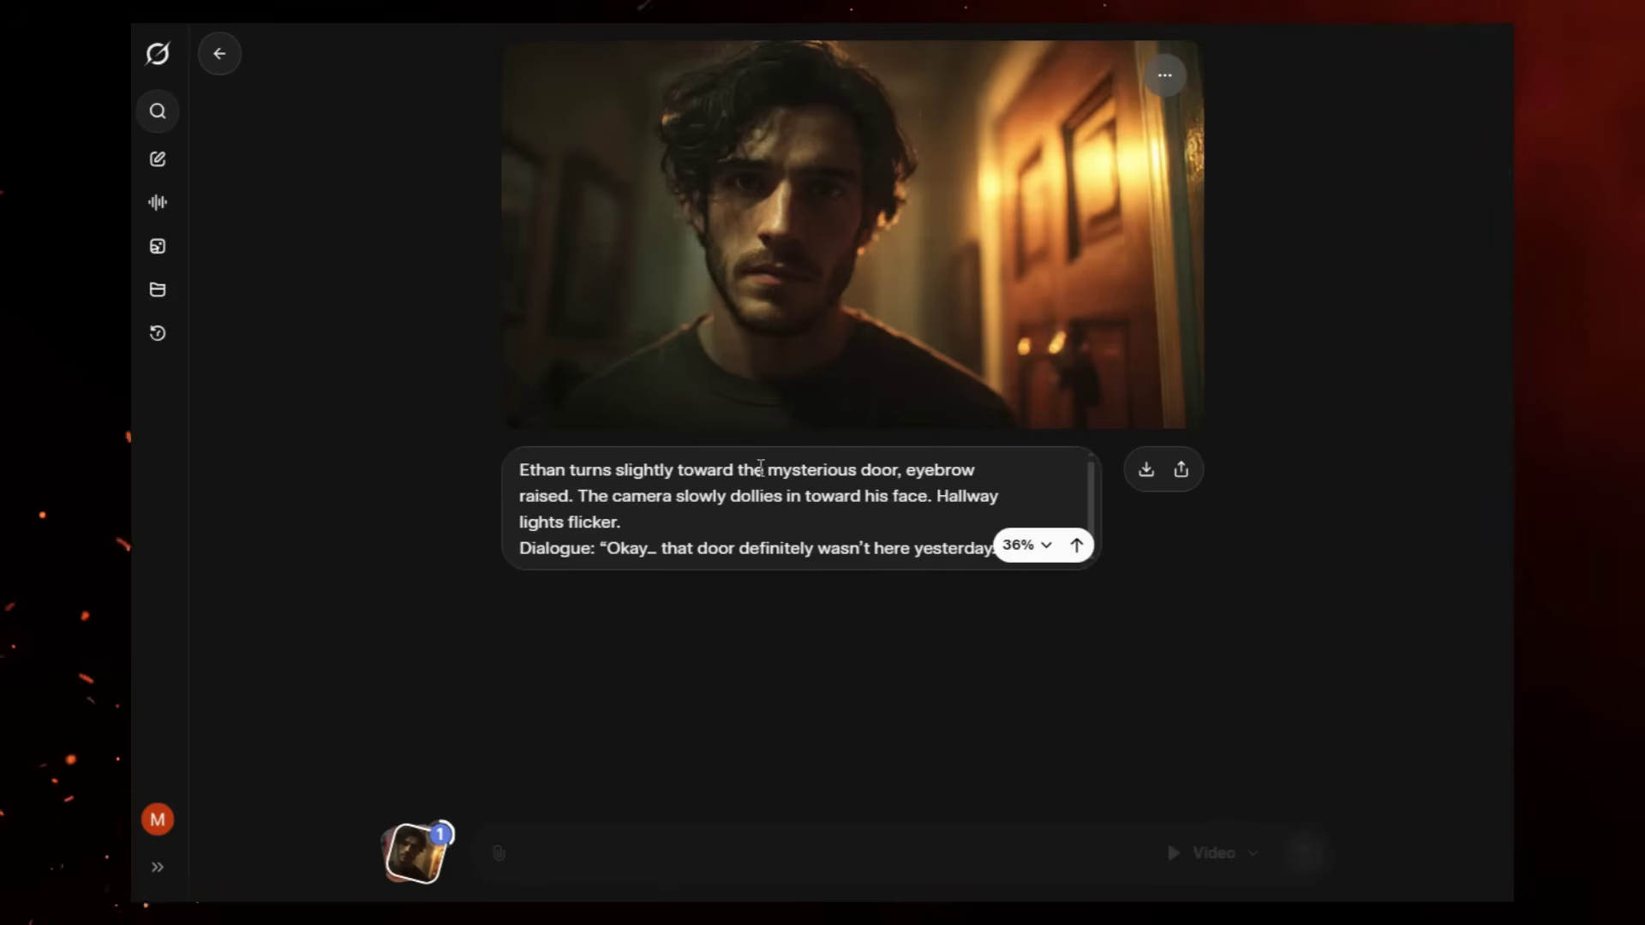
{"action": "left_click", "coordinate": [665, 517]}
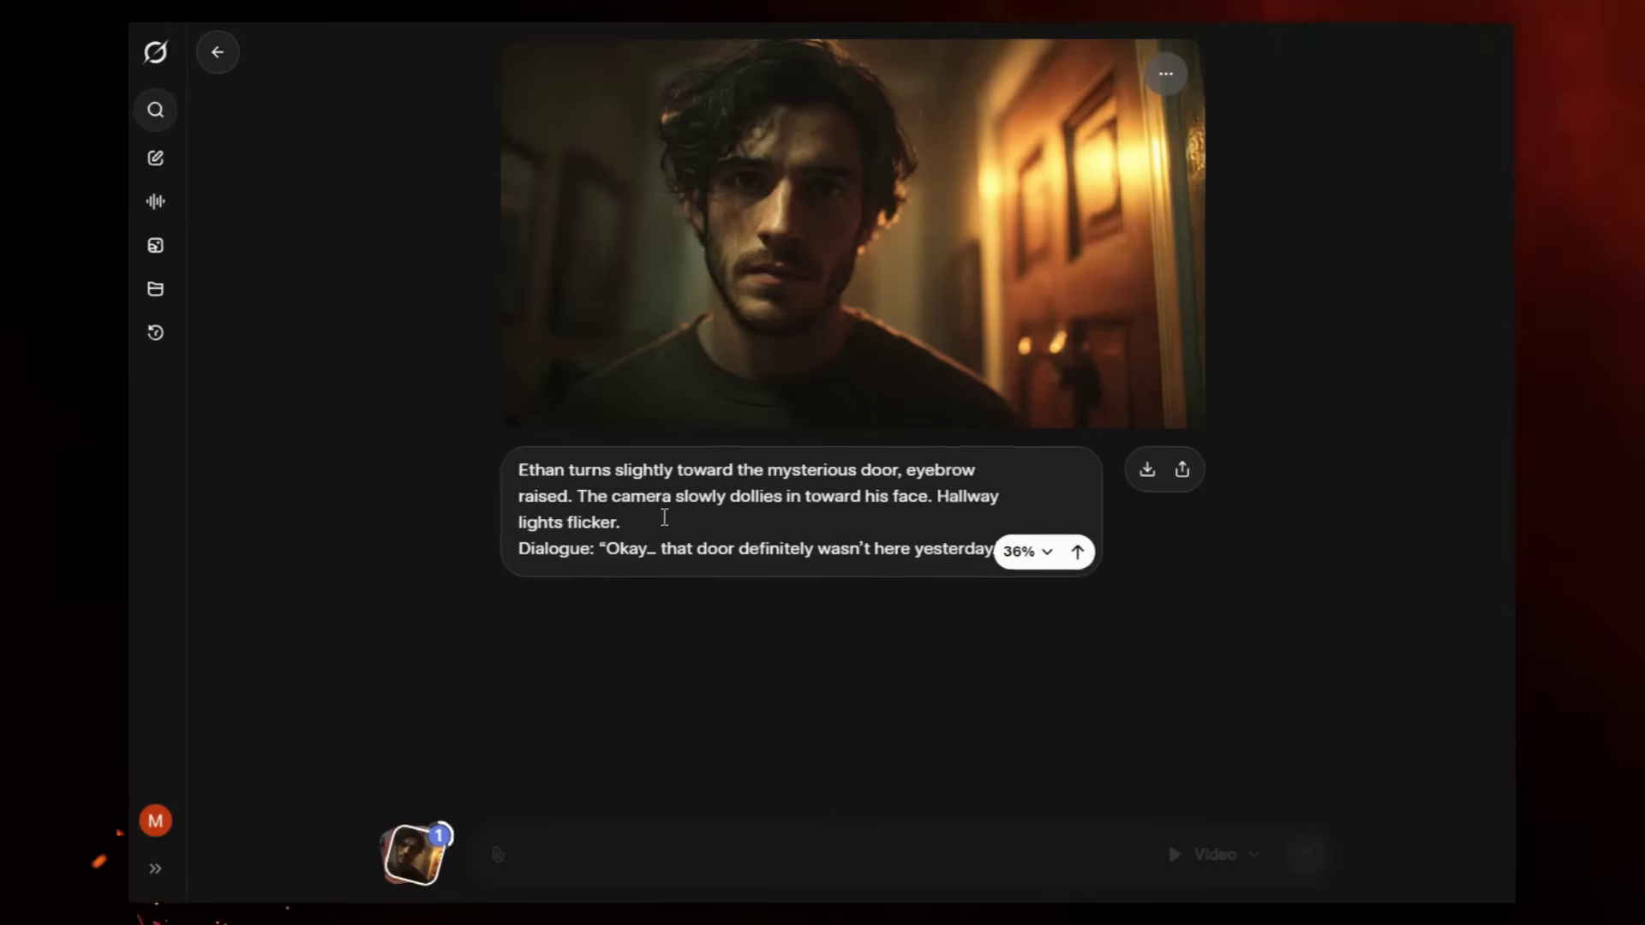
{"action": "type", "text": "No background music"}
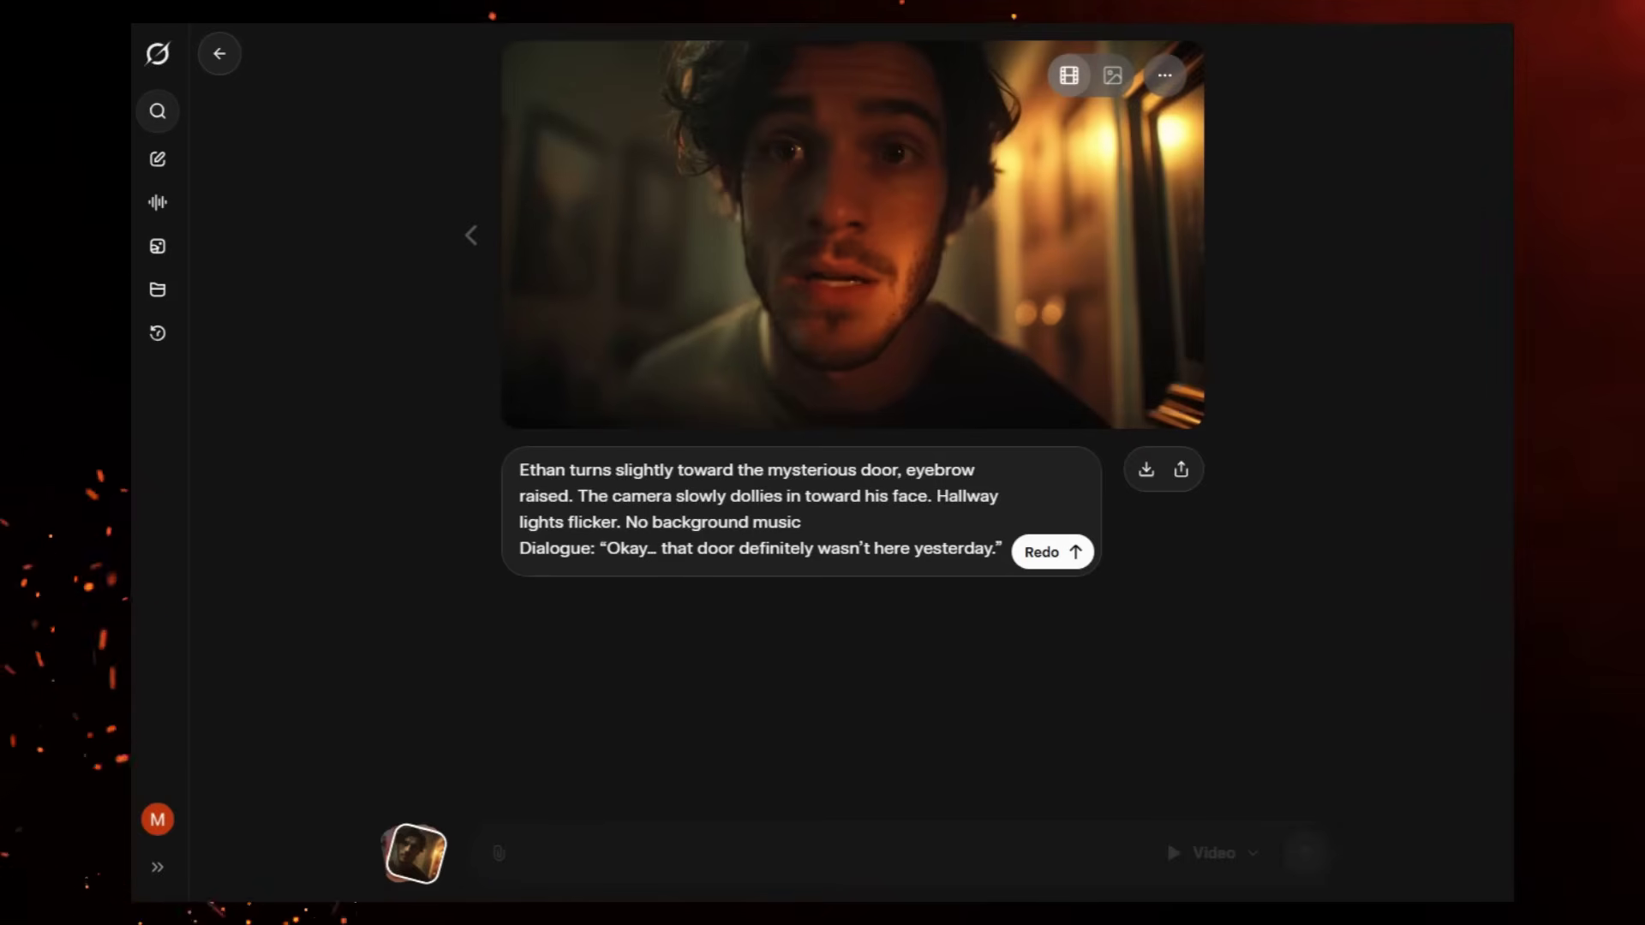
Copy a frame from the first Ethan clip and paste it as the new starting image.
{"action": "mouse_move", "coordinate": [551, 401]}
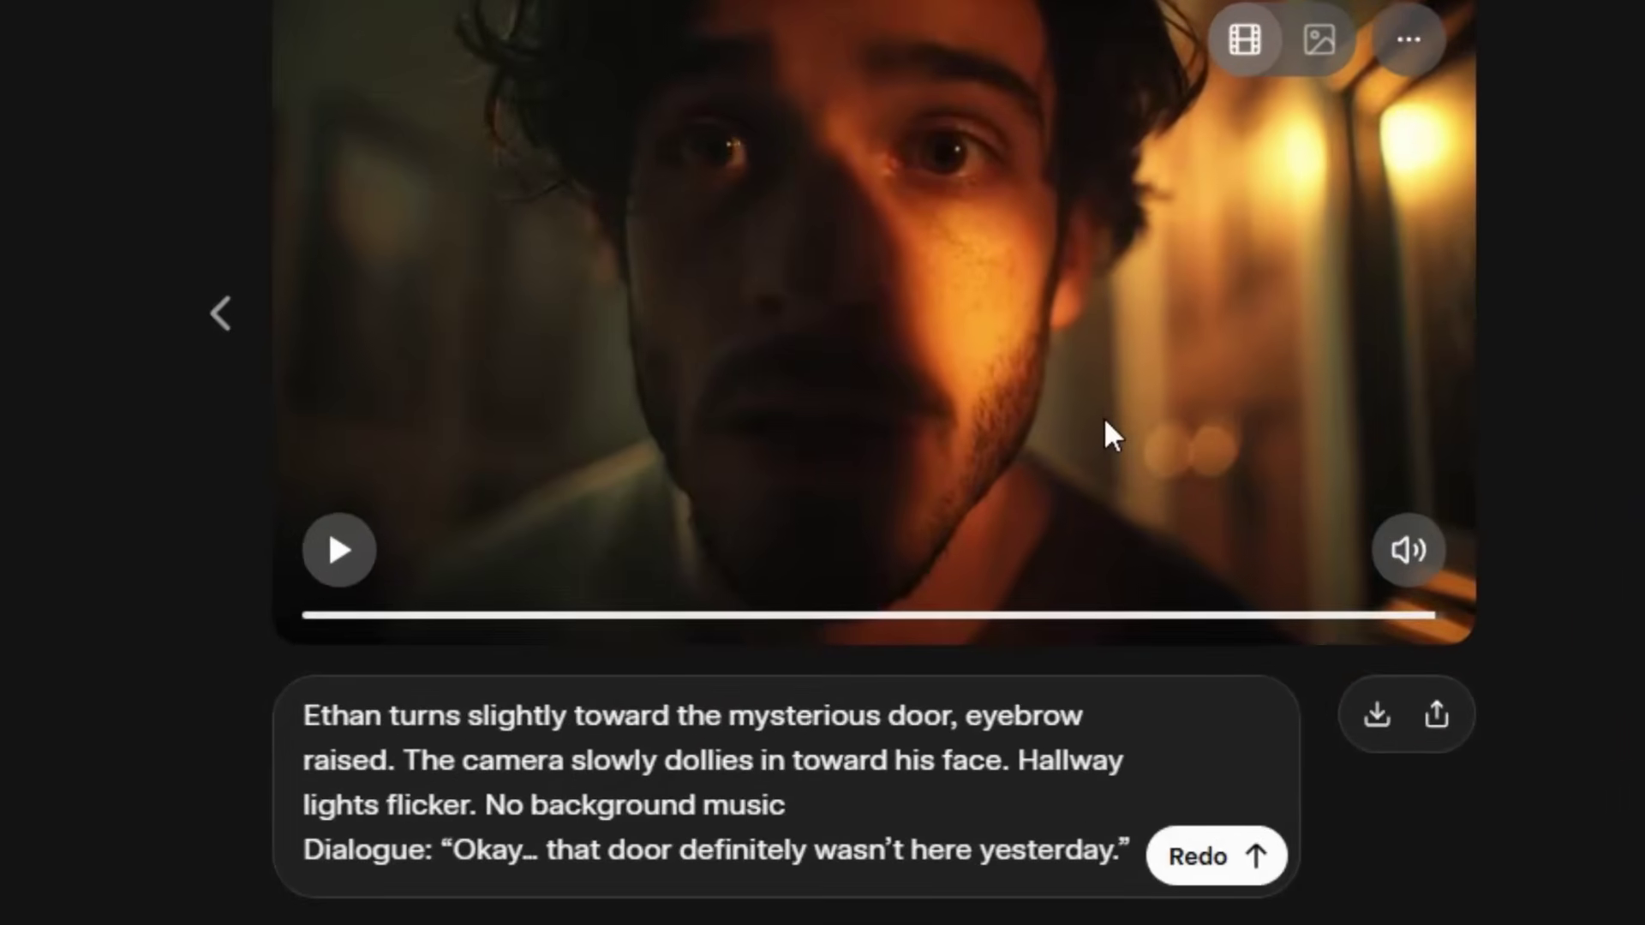
{"action": "right_click", "coordinate": [988, 304]}
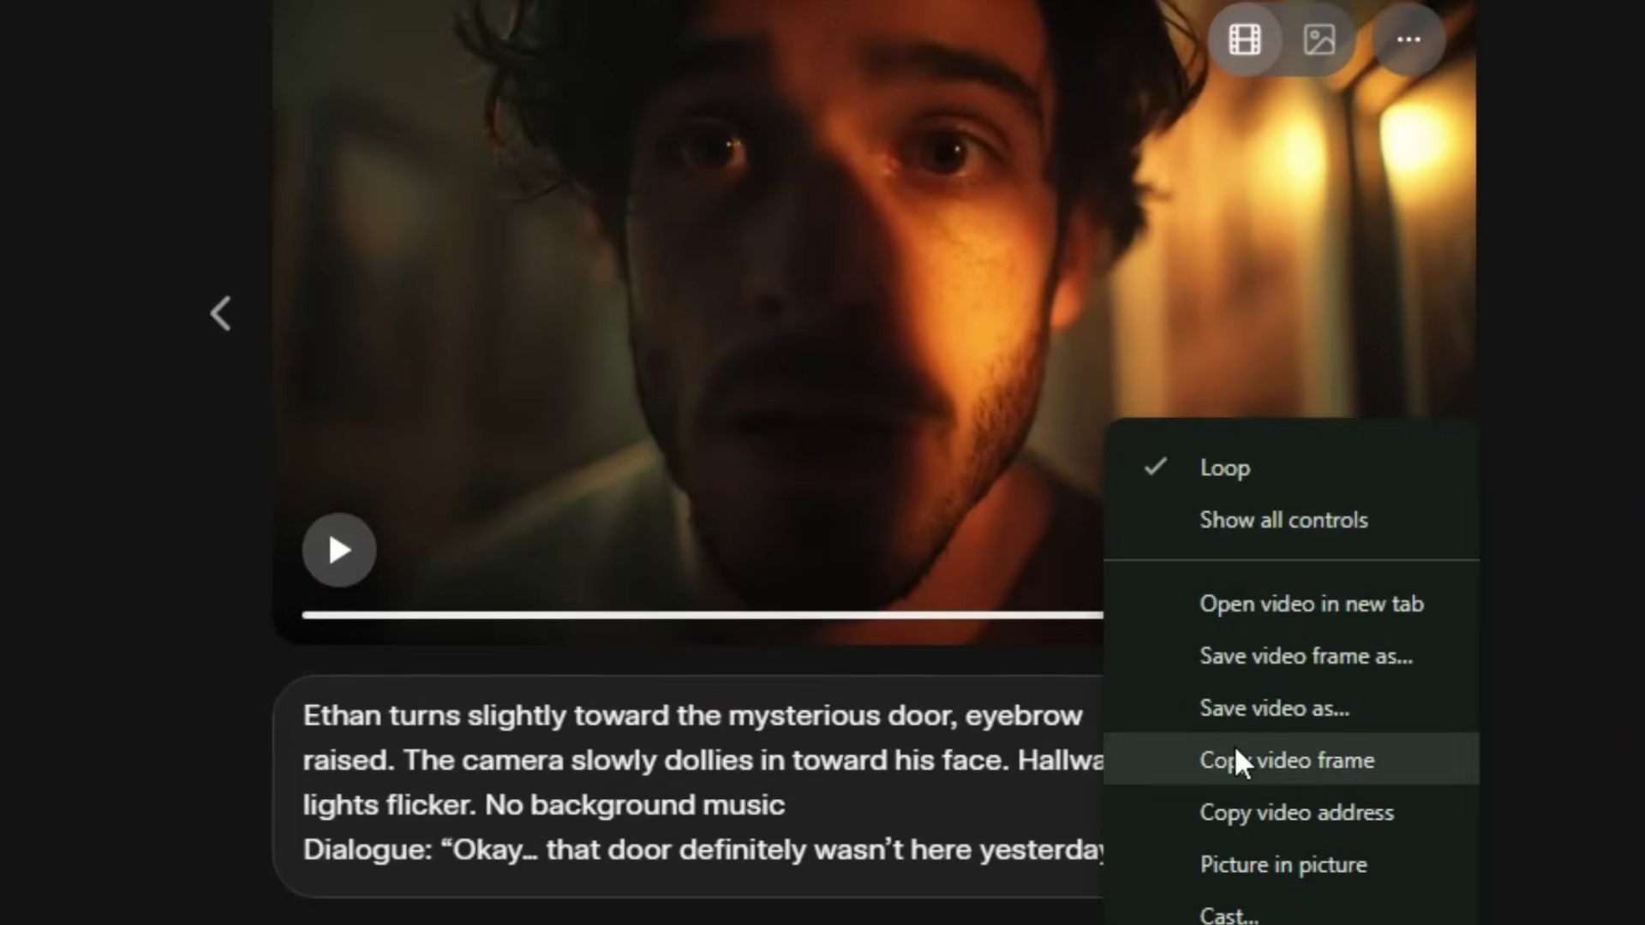
{"action": "left_click", "coordinate": [1234, 763]}
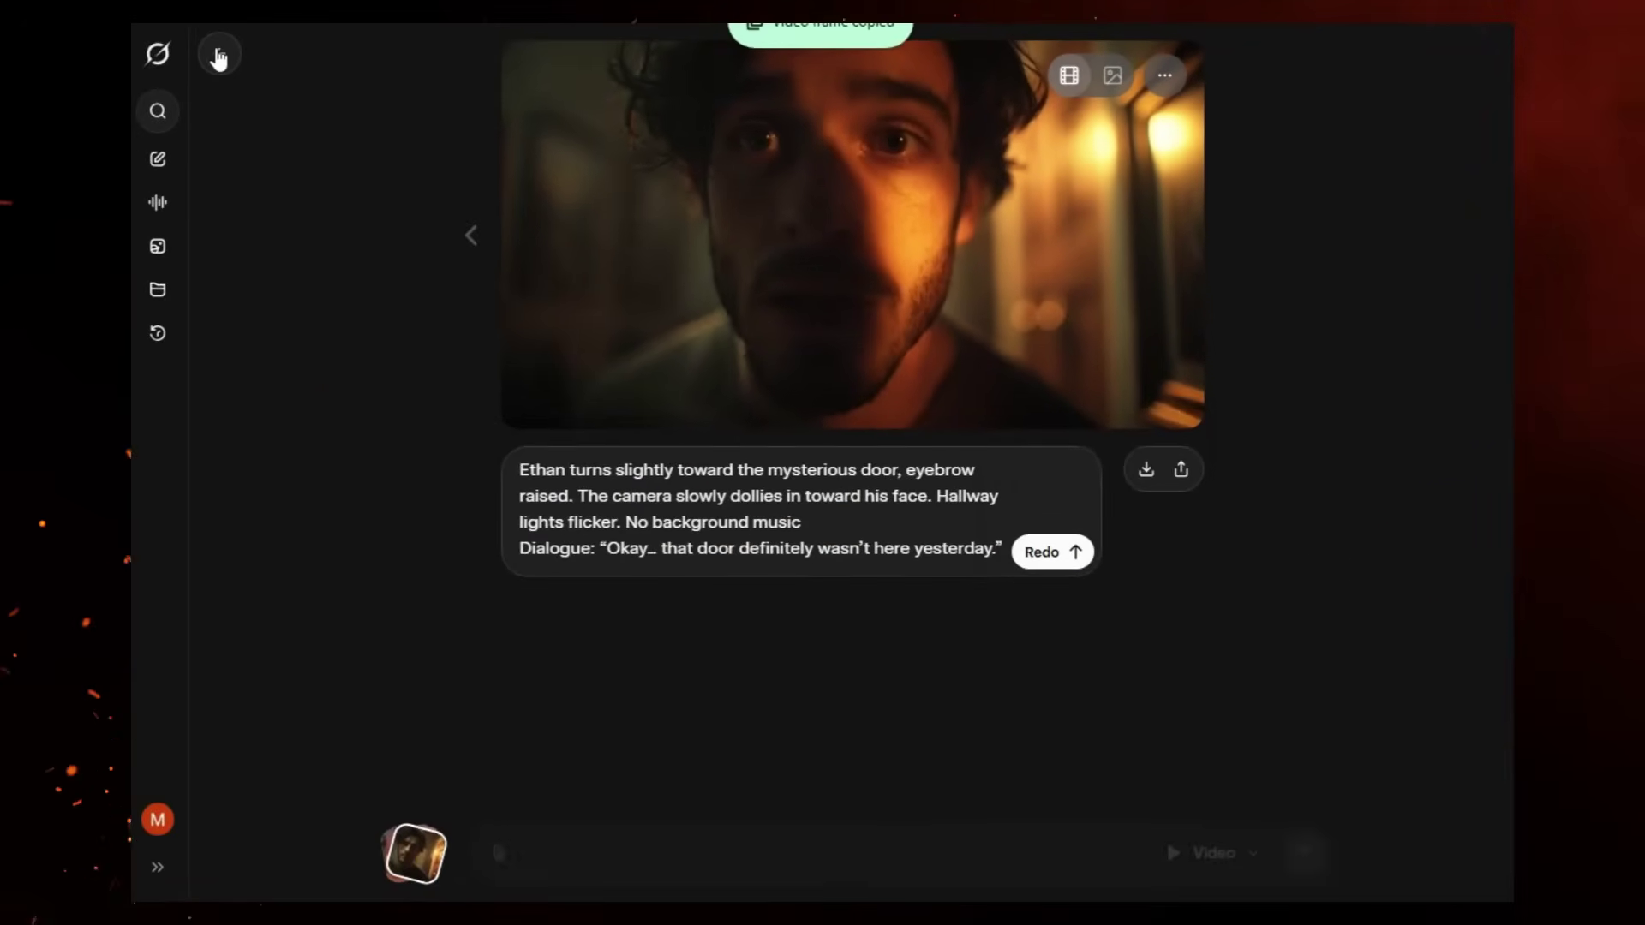
{"action": "left_click", "coordinate": [219, 52]}
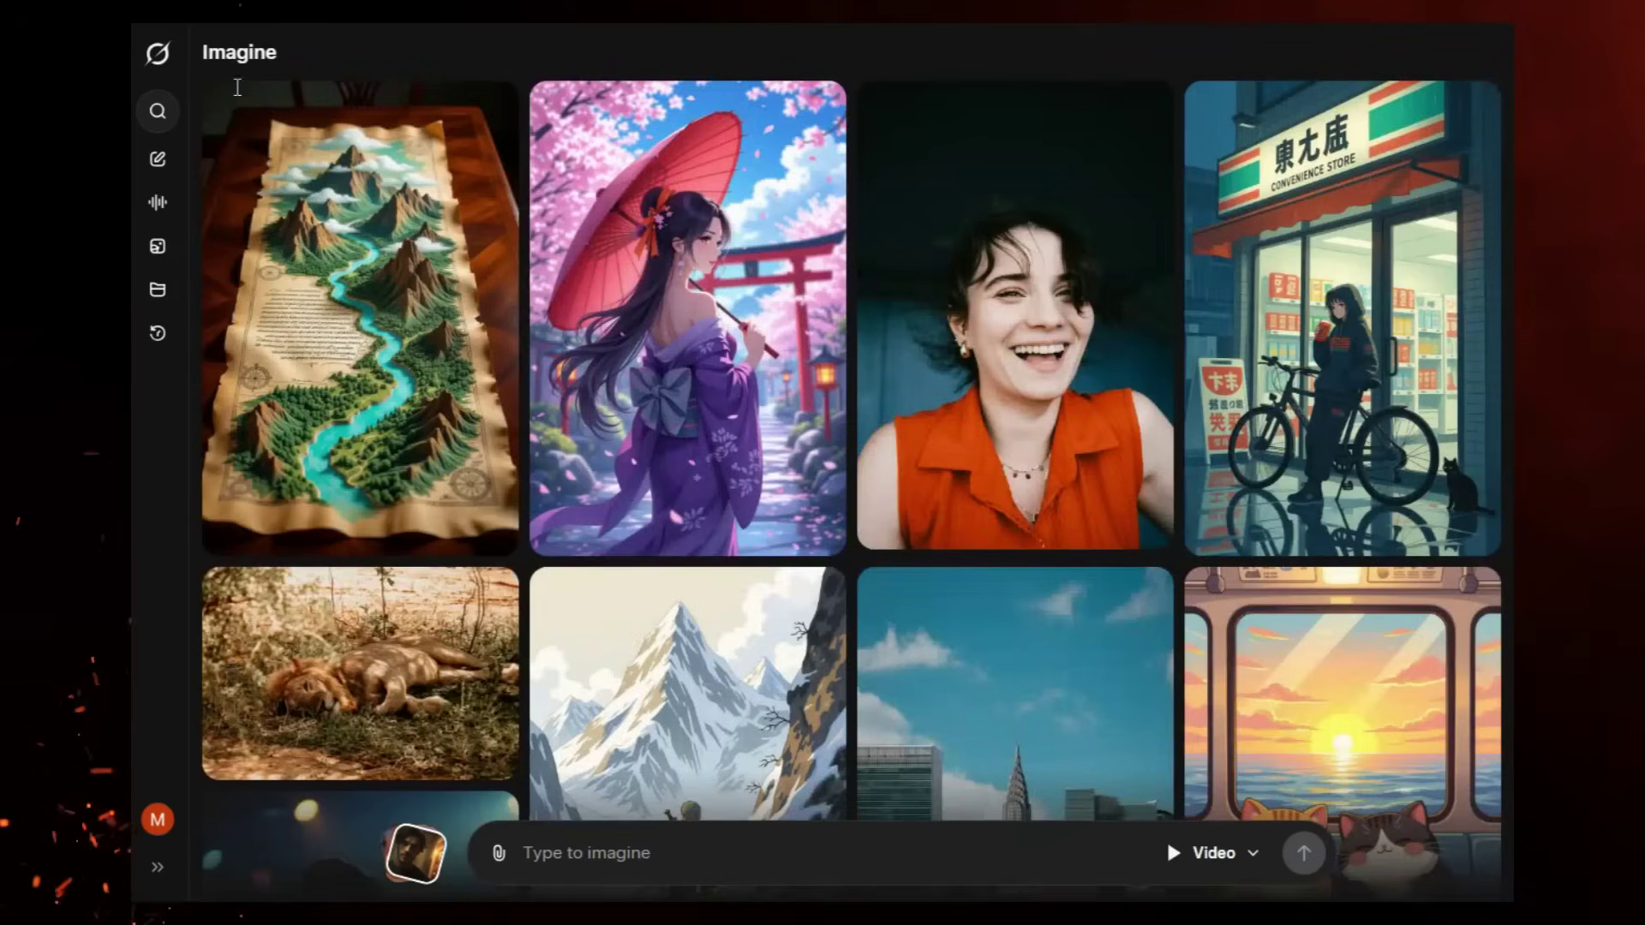
{"action": "right_click", "coordinate": [564, 848]}
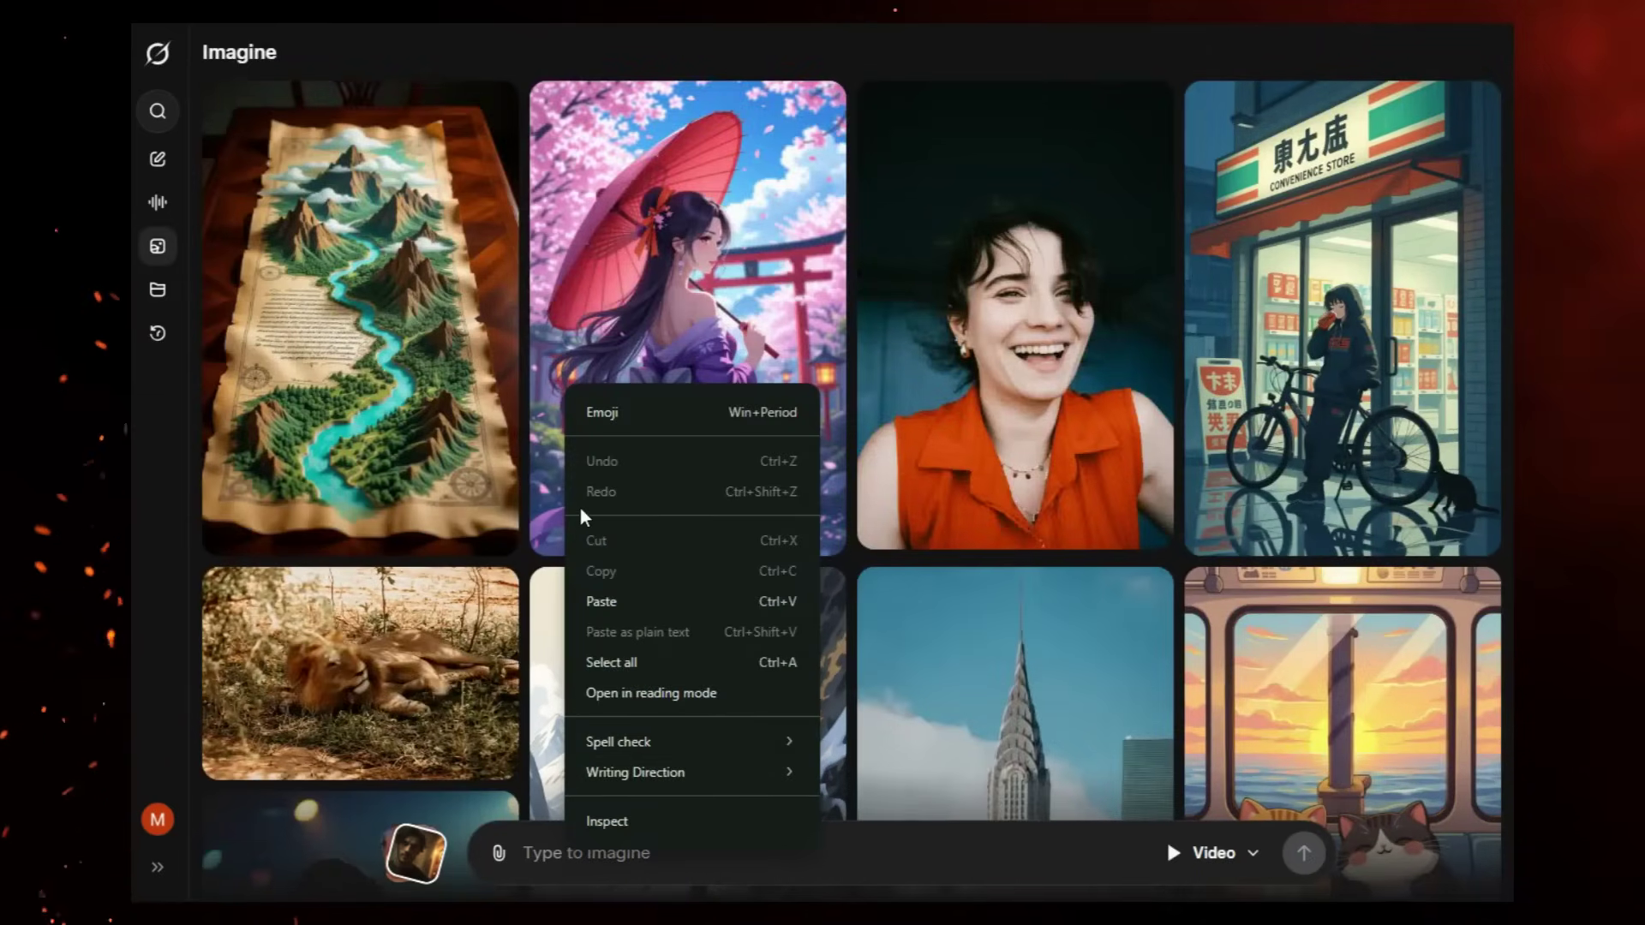
{"action": "left_click", "coordinate": [601, 602]}
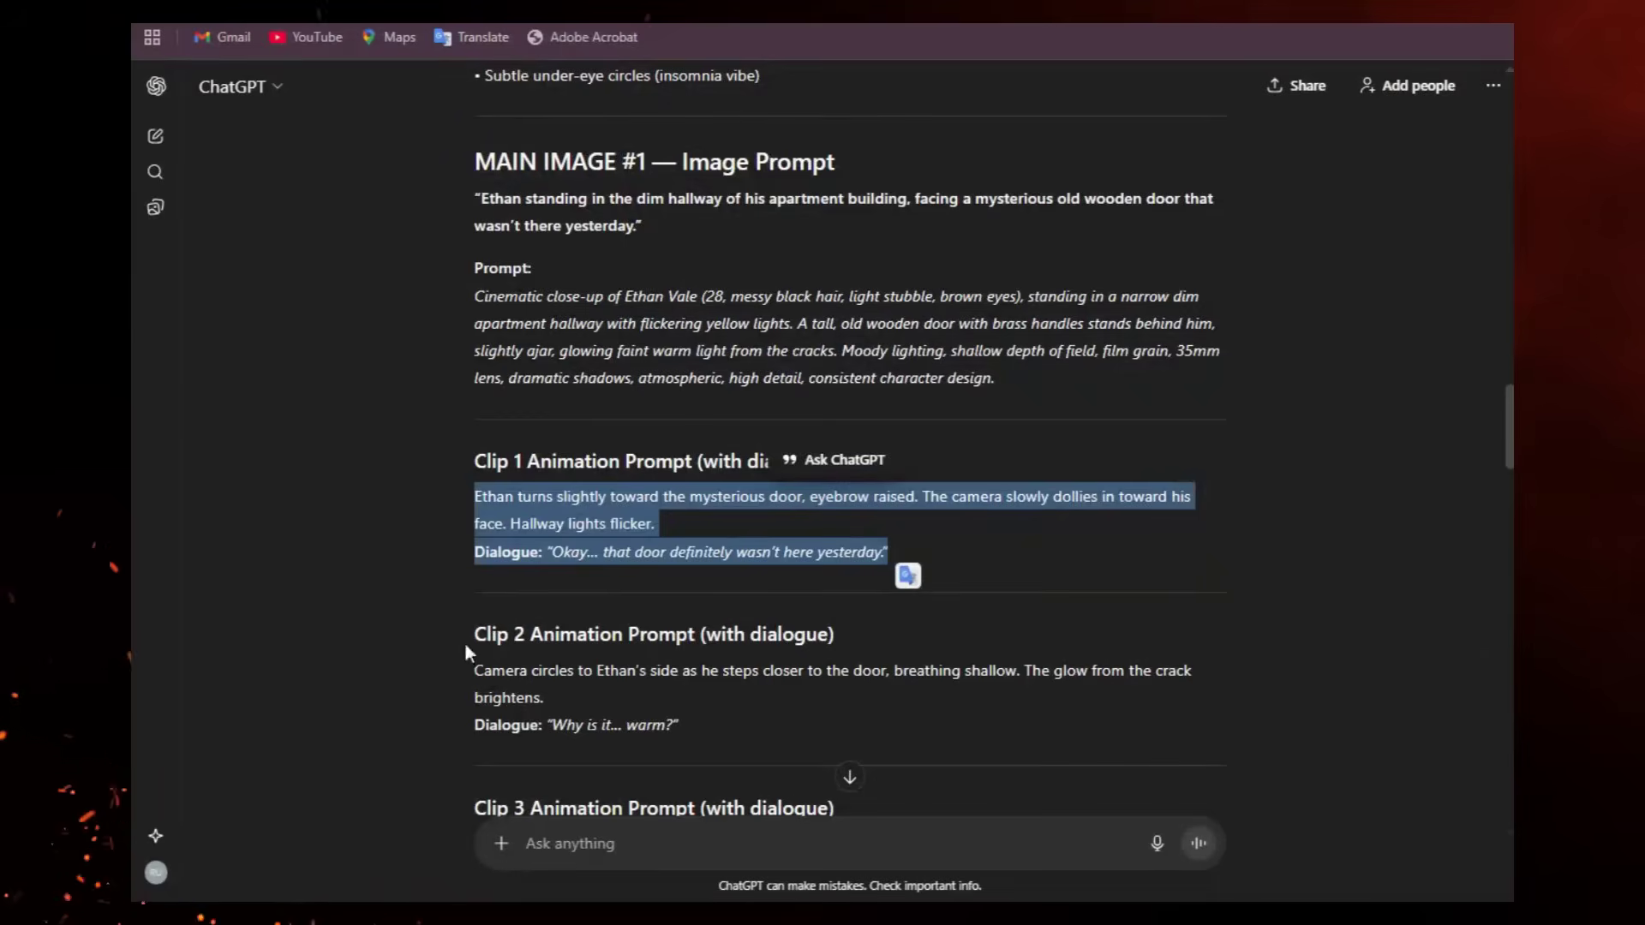
Select the Clip 2 'Camera circles' prompt and dialogue in ChatGPT.
{"action": "left_click", "coordinate": [465, 644]}
{"action": "scroll", "coordinate": [402, 593], "scroll_direction": "down", "scroll_amount": 3}
{"action": "left_click_drag", "start_coordinate": [459, 455], "coordinate": [715, 509]}
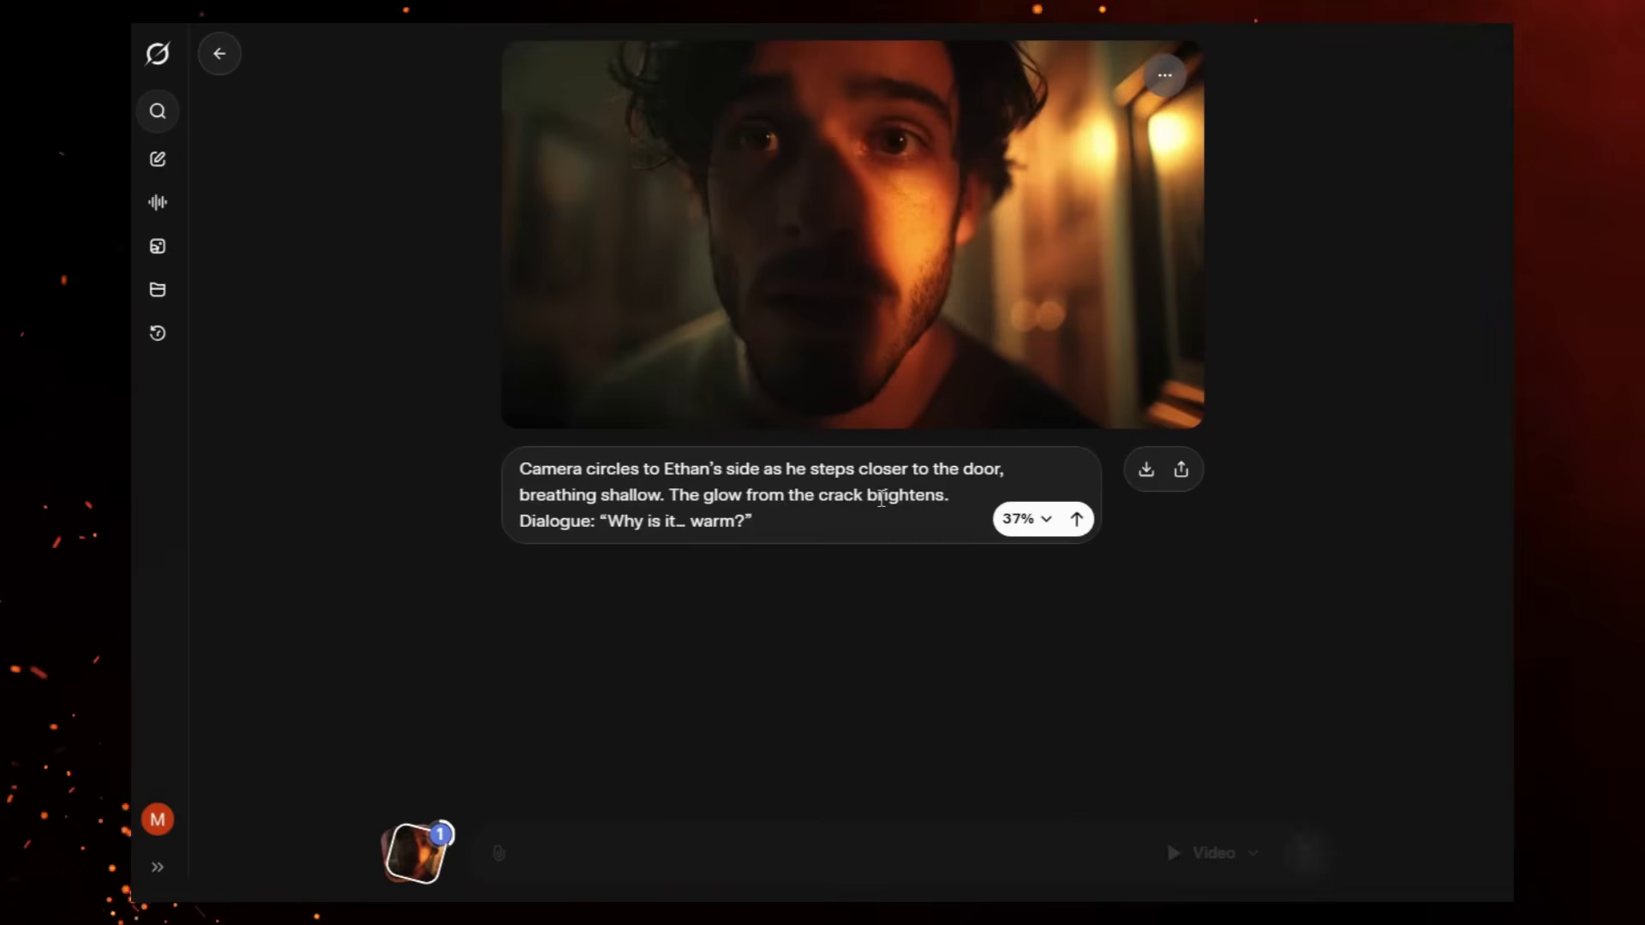
Append 'no background music' to the Clip 2 prompt and regenerate the video.
{"action": "type", "text": "o background music"}
{"action": "left_click", "coordinate": [1076, 552]}
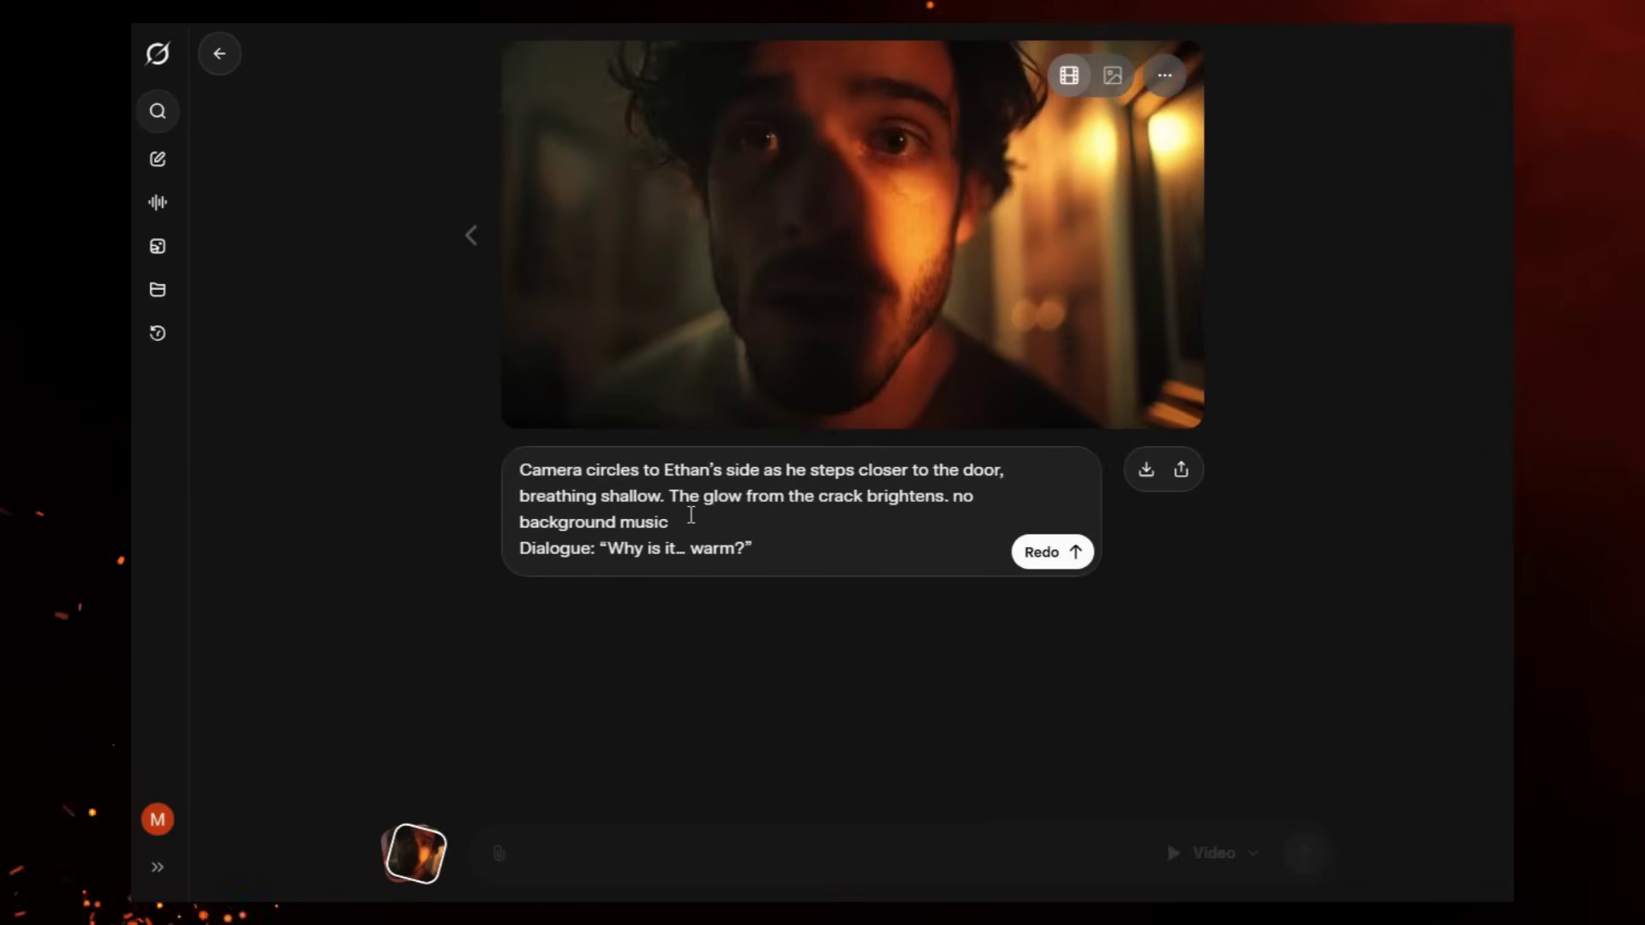
{"action": "mouse_move", "coordinate": [514, 415]}
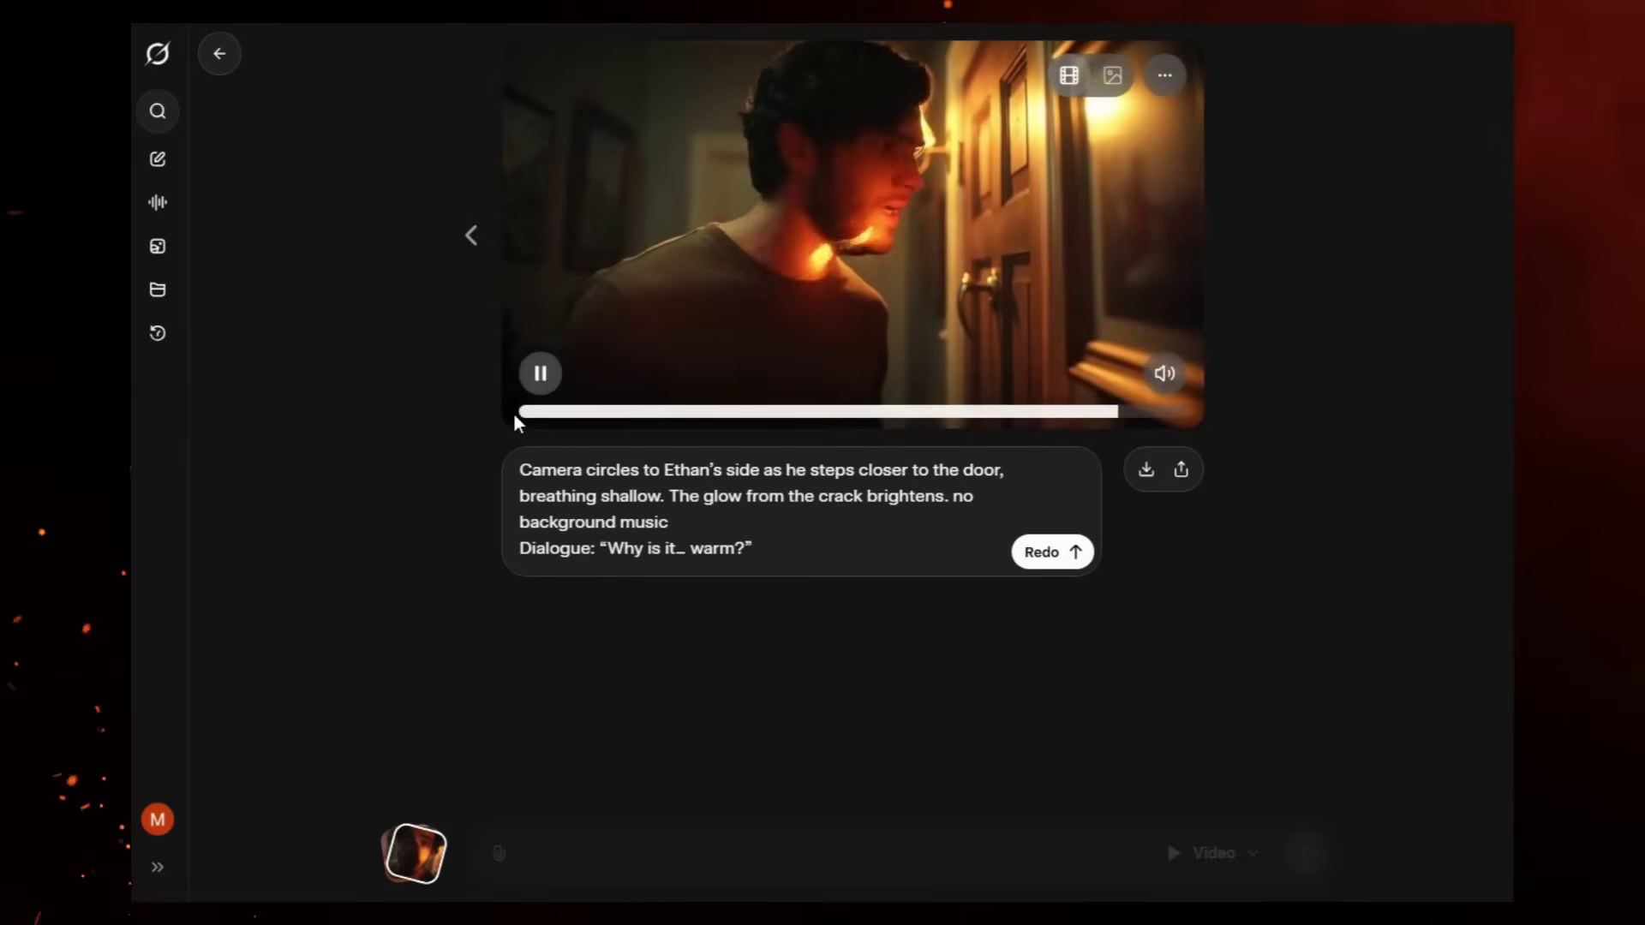
{"action": "left_click", "coordinate": [540, 374]}
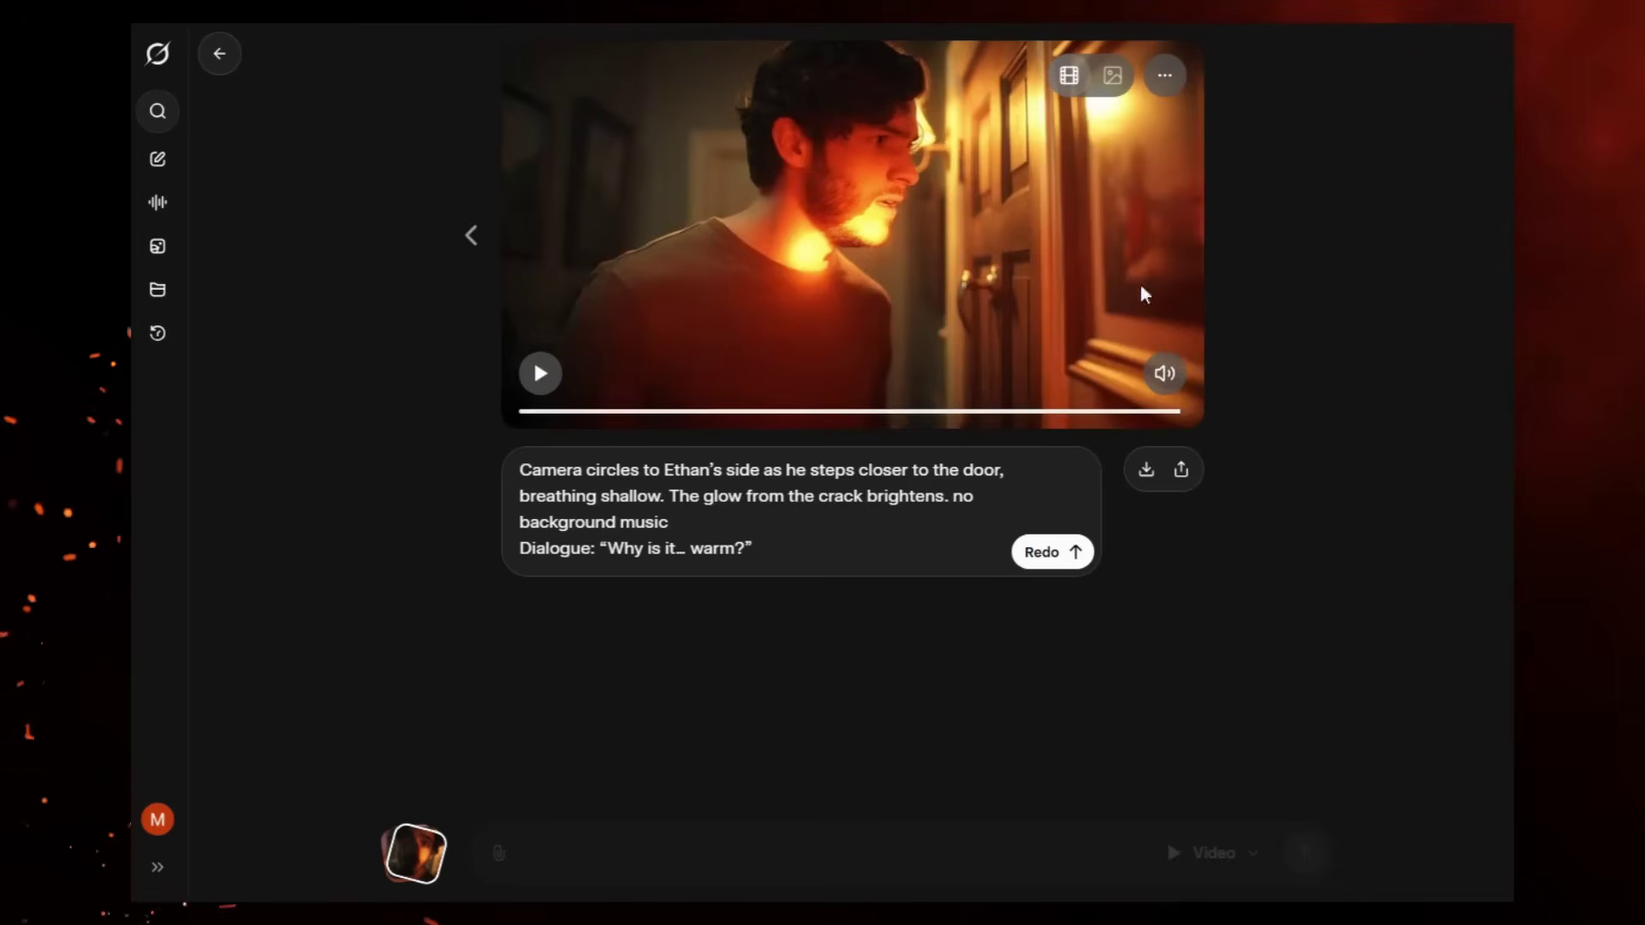
{"action": "left_click", "coordinate": [1063, 557]}
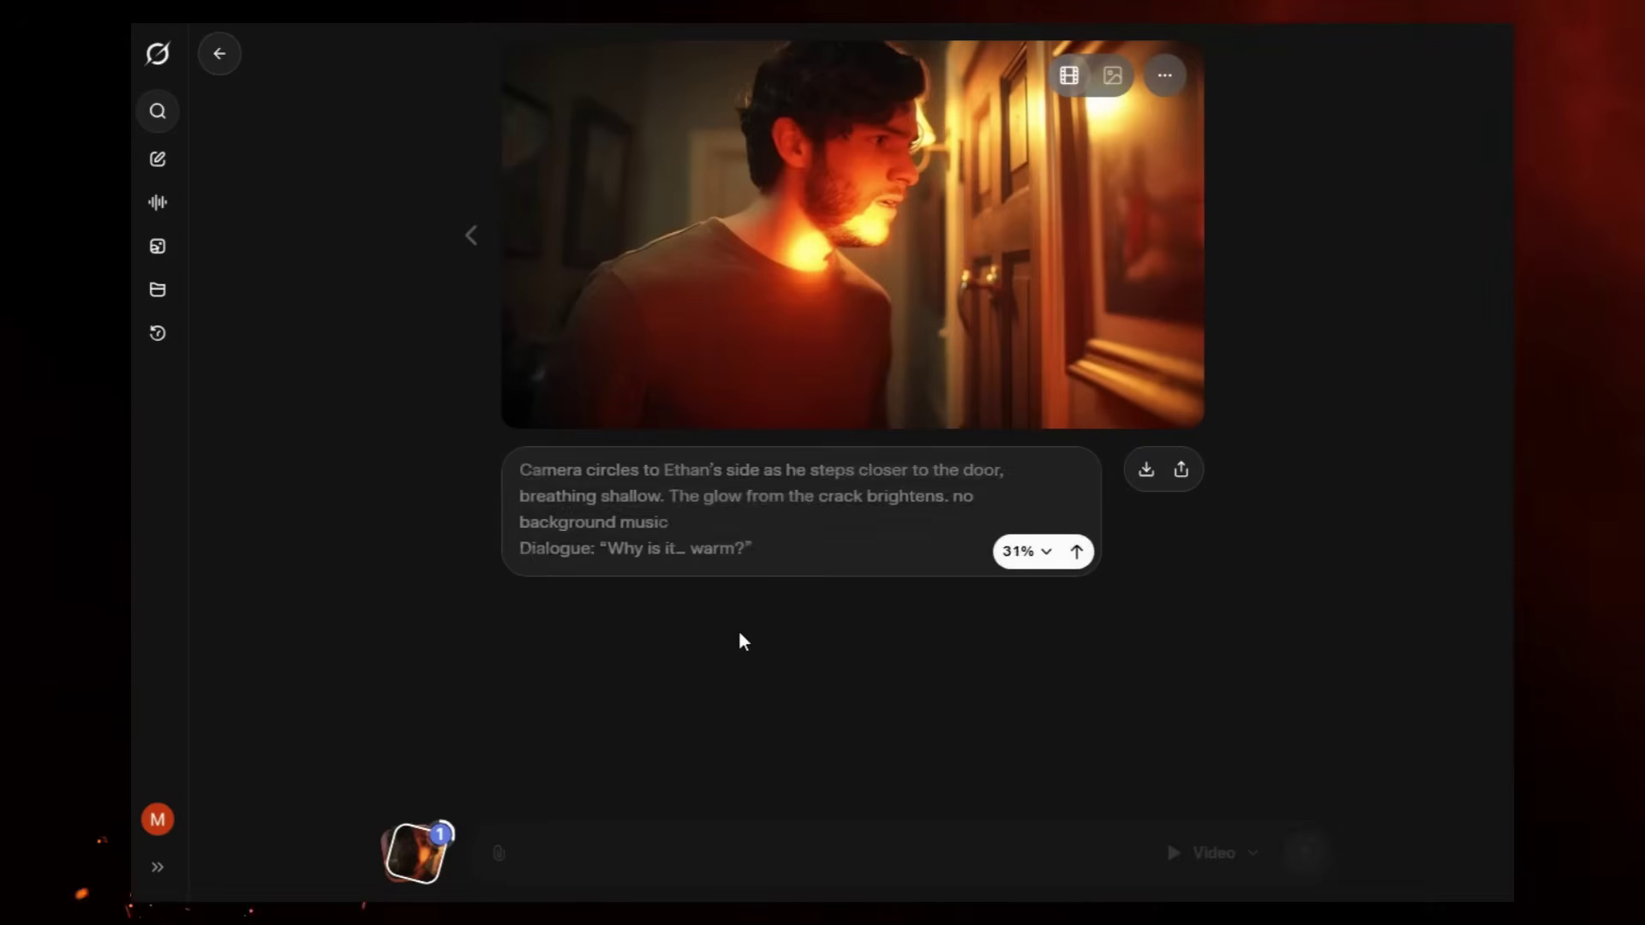
Copy a frame near the end of the new clip and paste the Clip 3 prompt with it.
{"action": "left_click", "coordinate": [533, 387]}
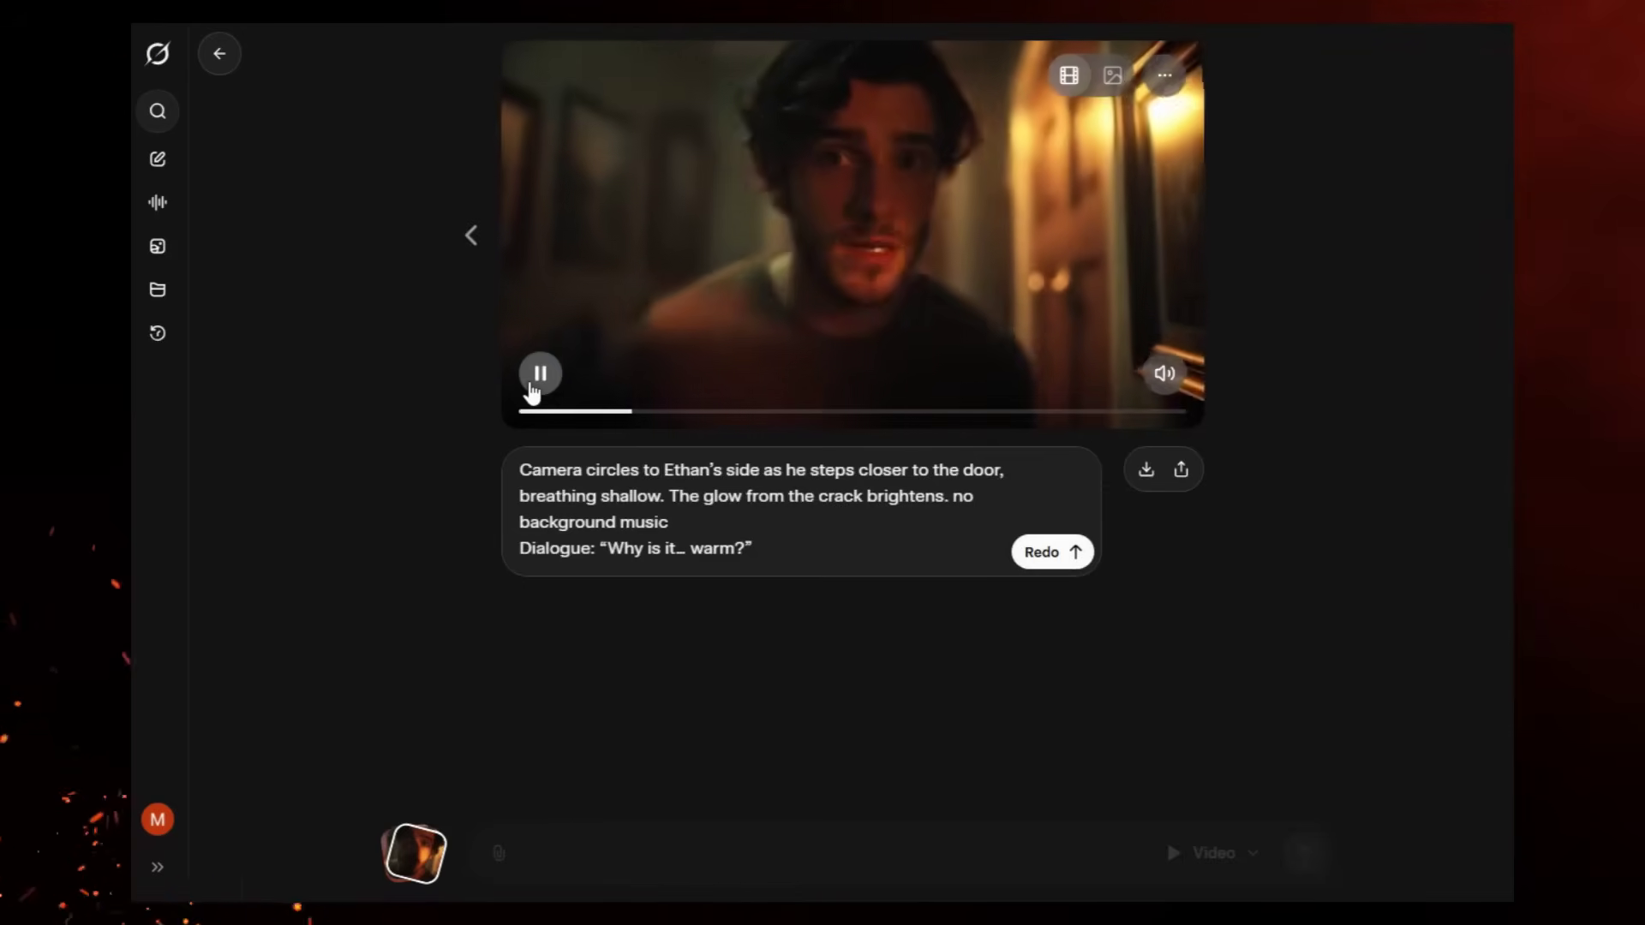
{"action": "left_click", "coordinate": [532, 390]}
{"action": "left_click", "coordinate": [1092, 413]}
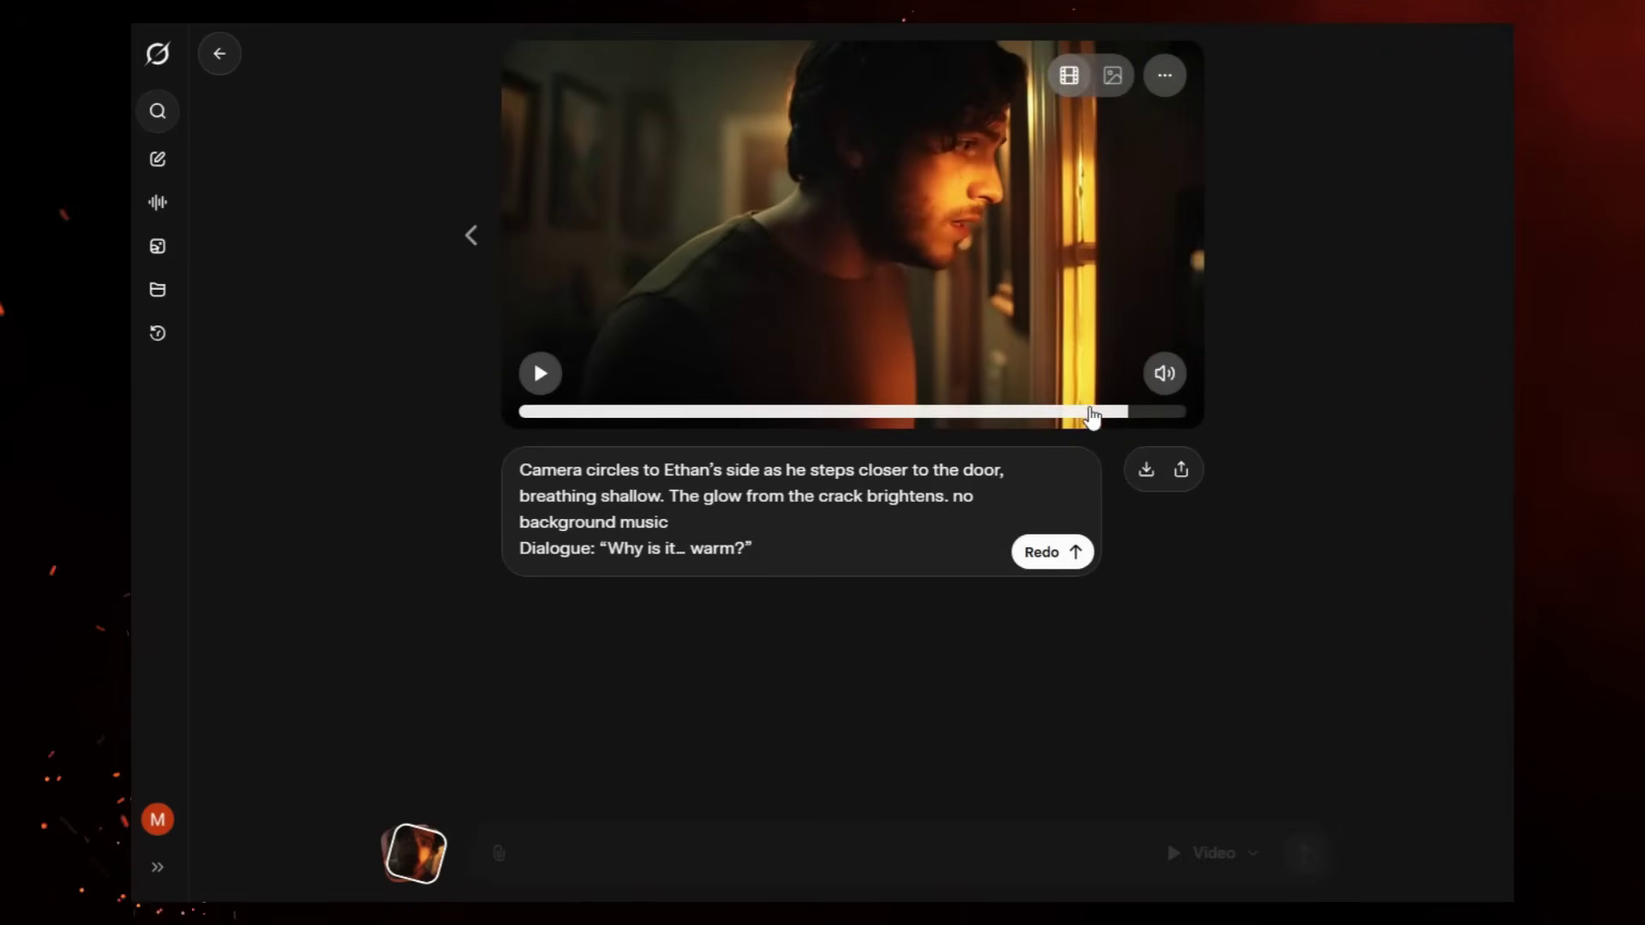
{"action": "right_click", "coordinate": [976, 244]}
{"action": "left_click", "coordinate": [1039, 431]}
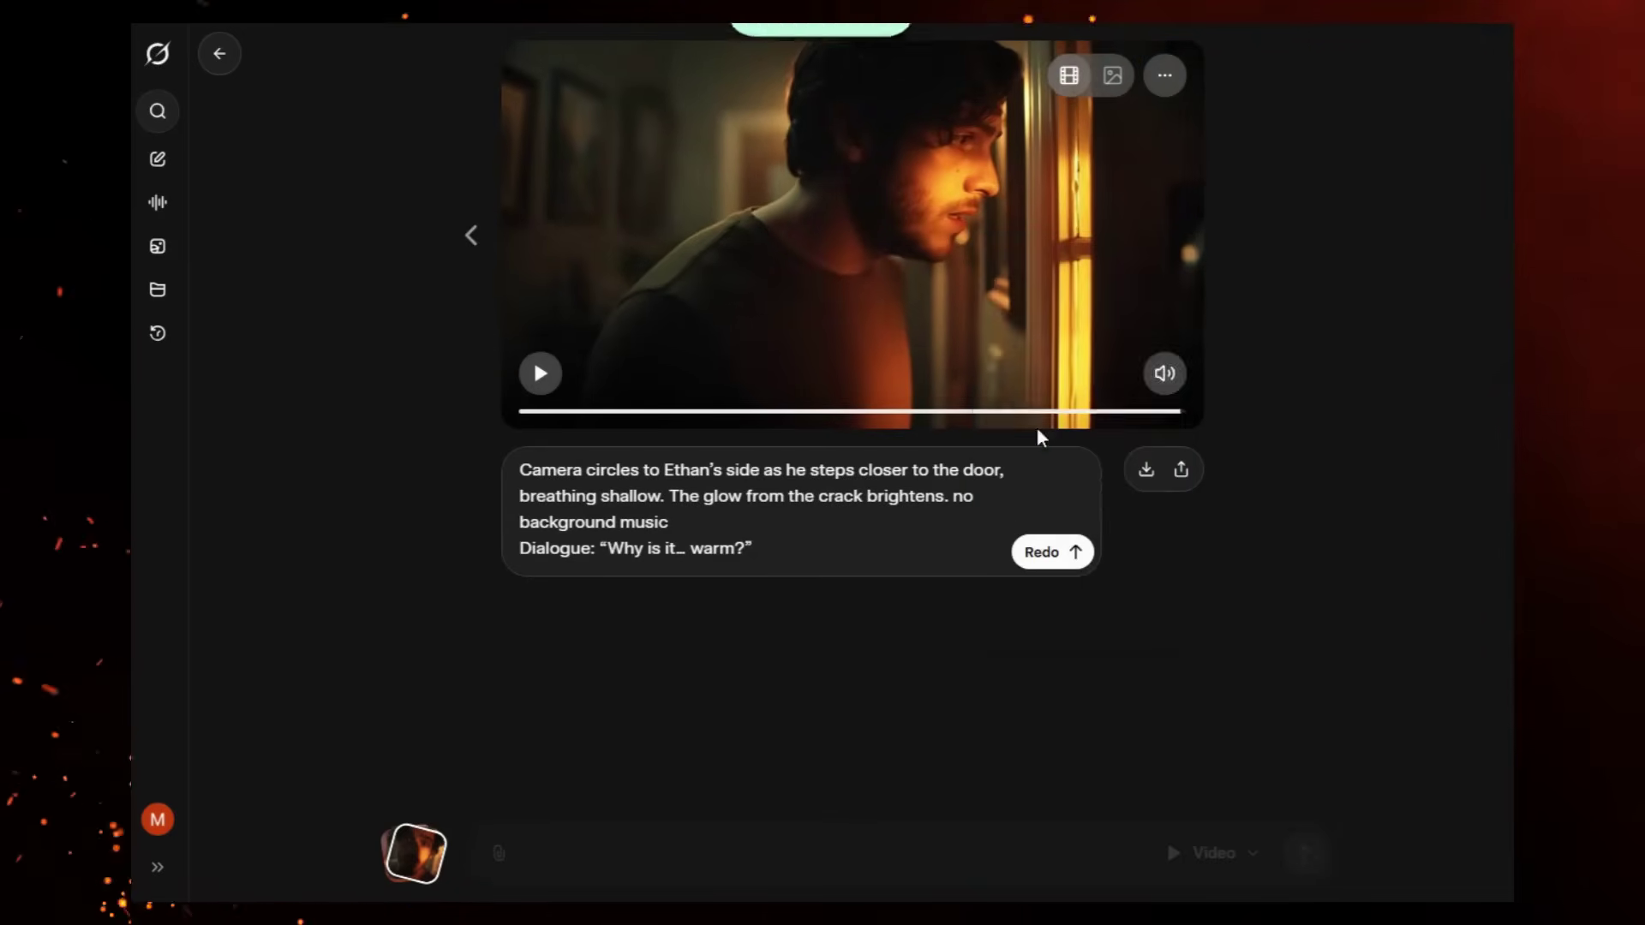
{"action": "left_click", "coordinate": [219, 53]}
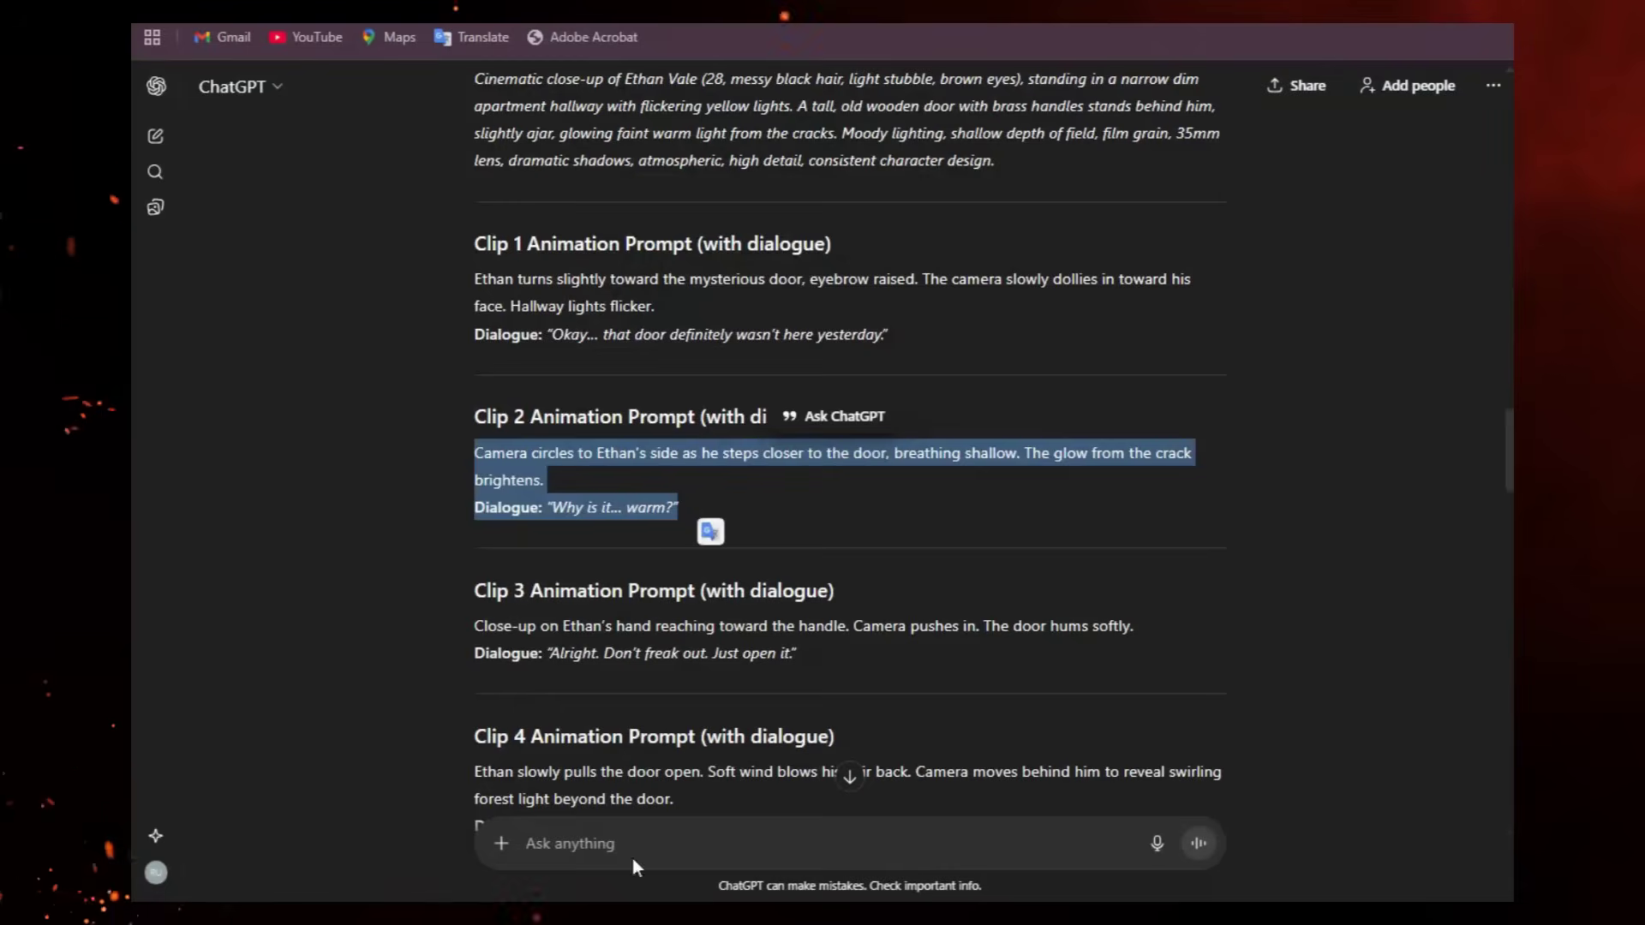
{"action": "left_click_drag", "start_coordinate": [473, 626], "coordinate": [824, 660]}
{"action": "key", "text": "ctrl+c"}
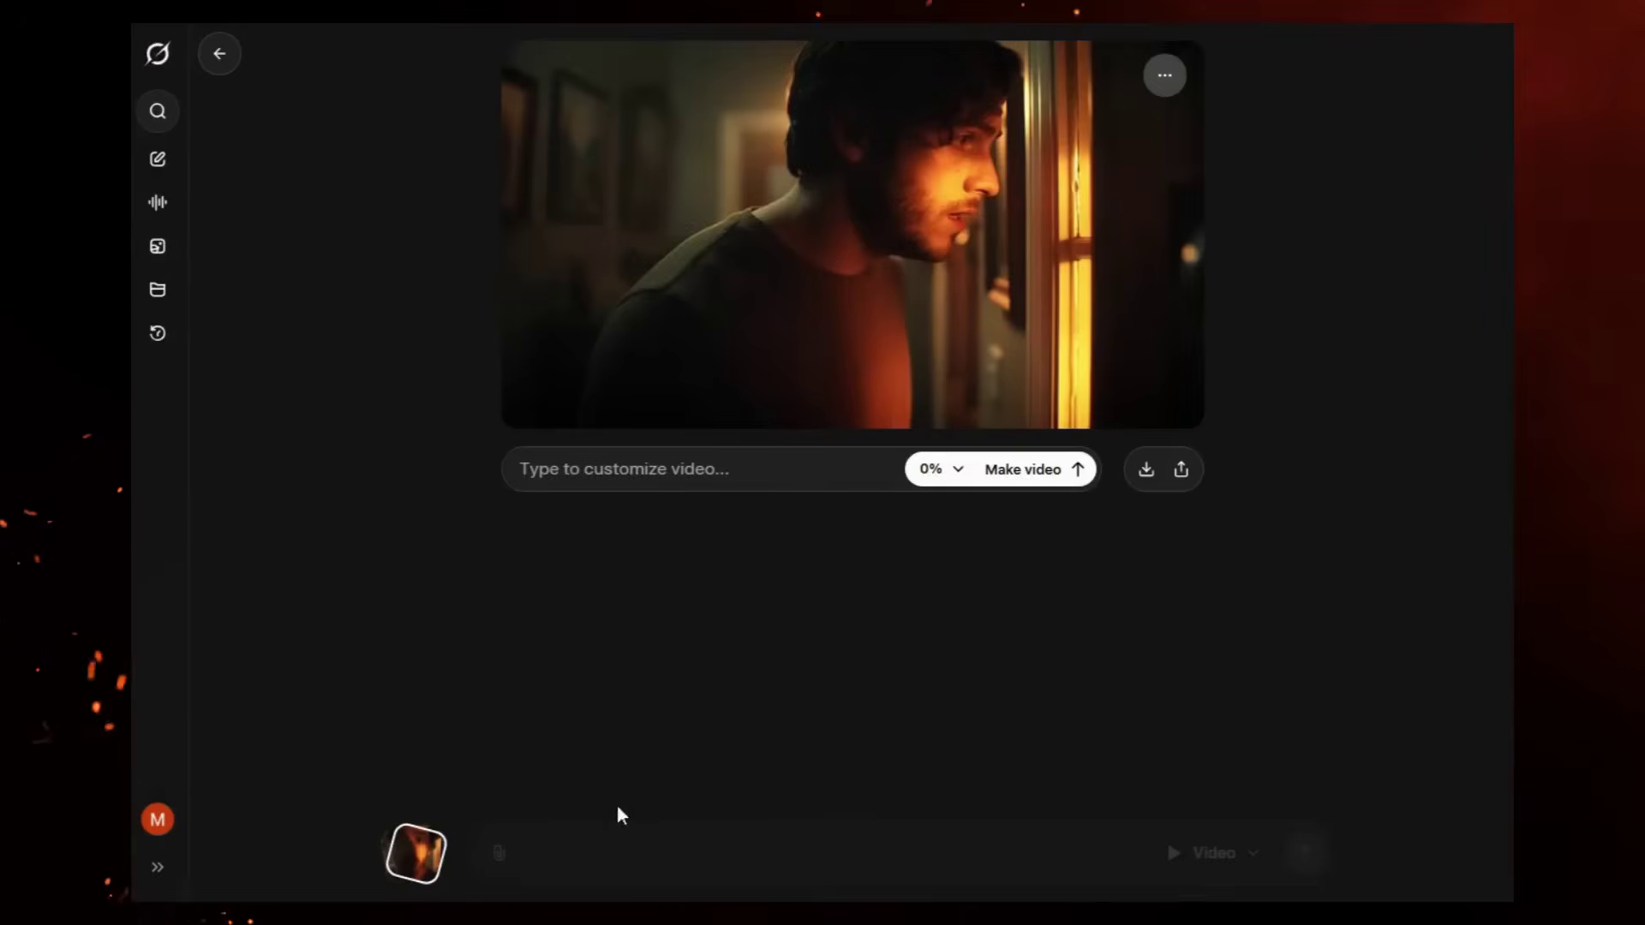
{"action": "left_click", "coordinate": [580, 470]}
{"action": "key", "text": "ctrl+v"}
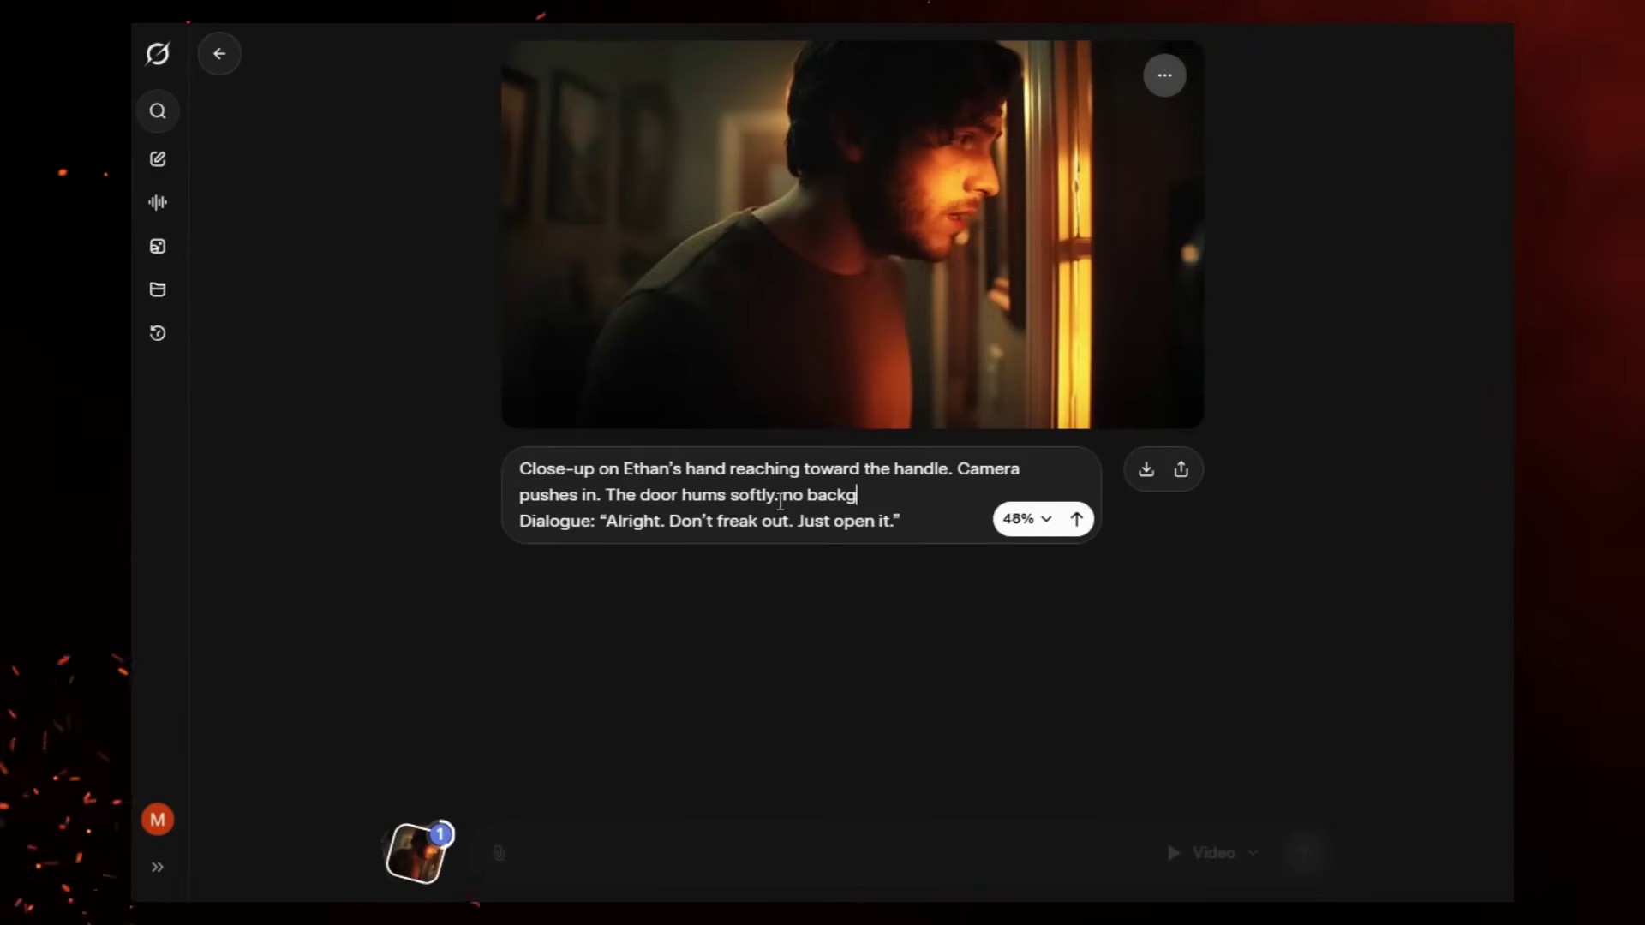
Submit the Clip 3 prompt for generation, then open the Favorites page.
{"action": "left_click", "coordinate": [1068, 522]}
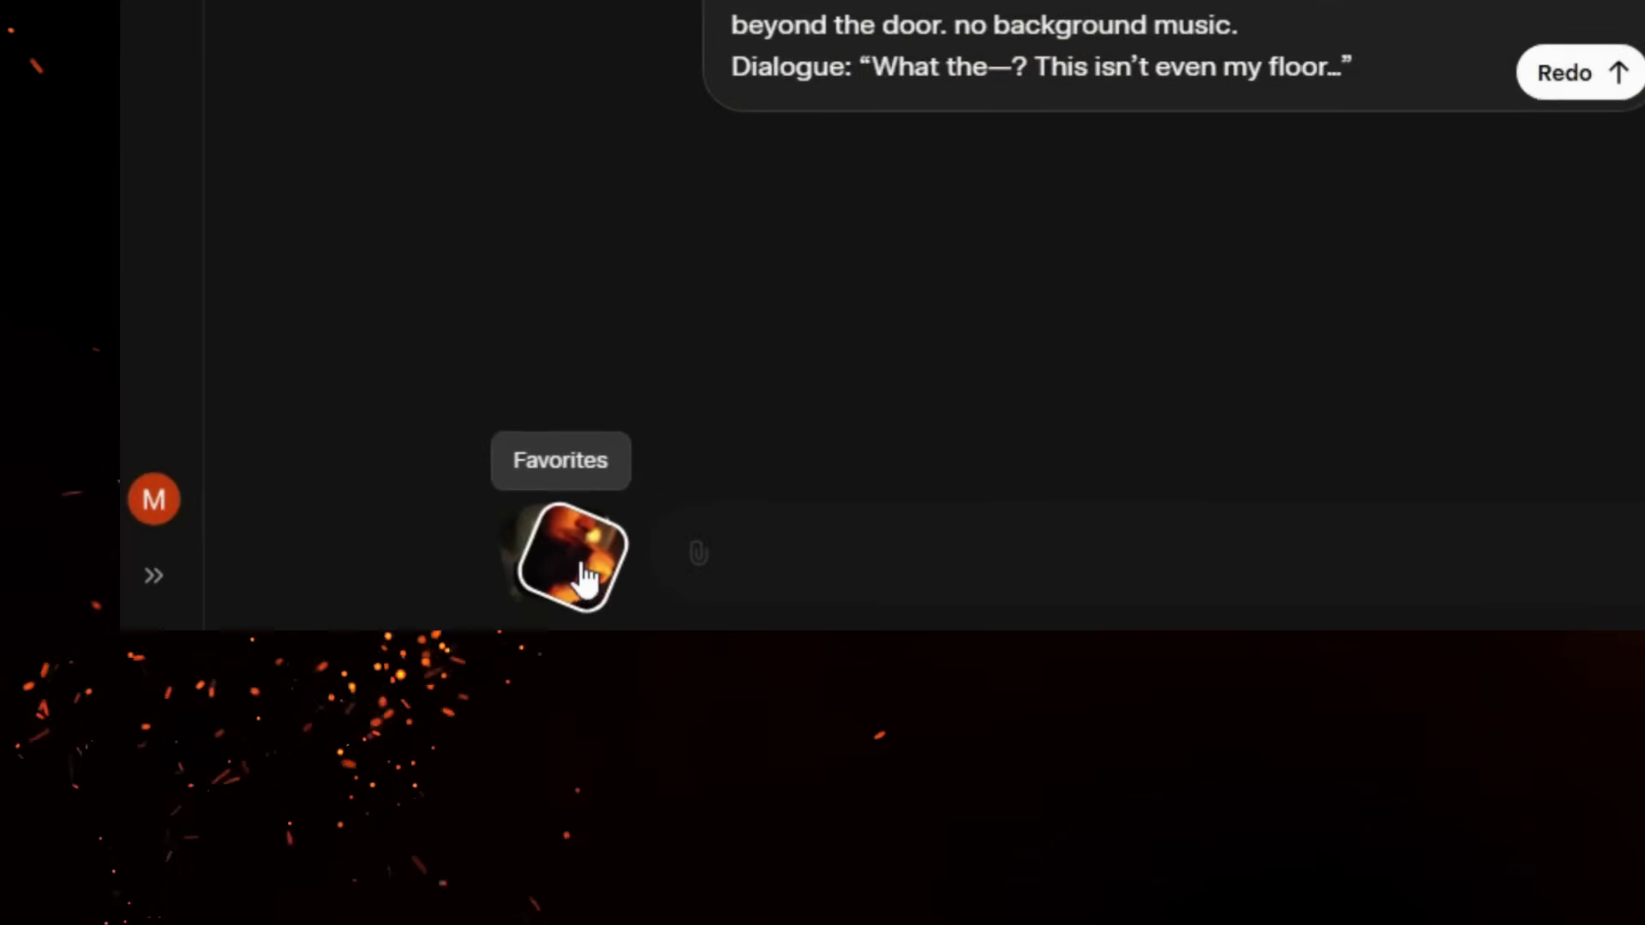
{"action": "left_click", "coordinate": [583, 583]}
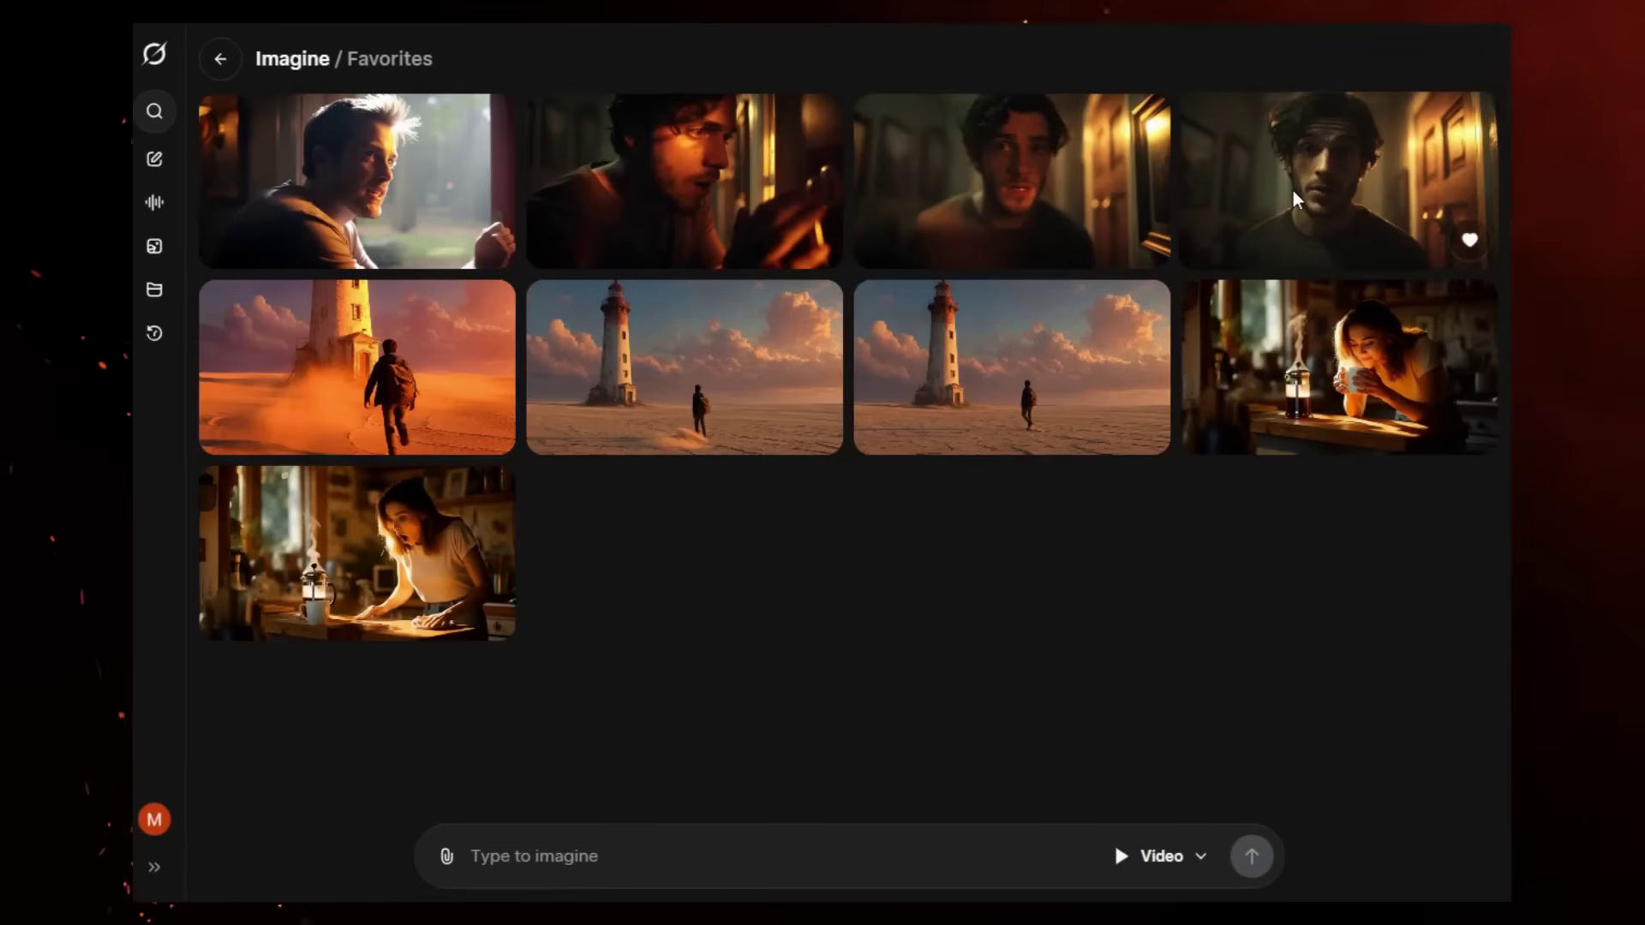
Upscale the first door video to HD and turn its sound on.
{"action": "left_click", "coordinate": [1293, 190]}
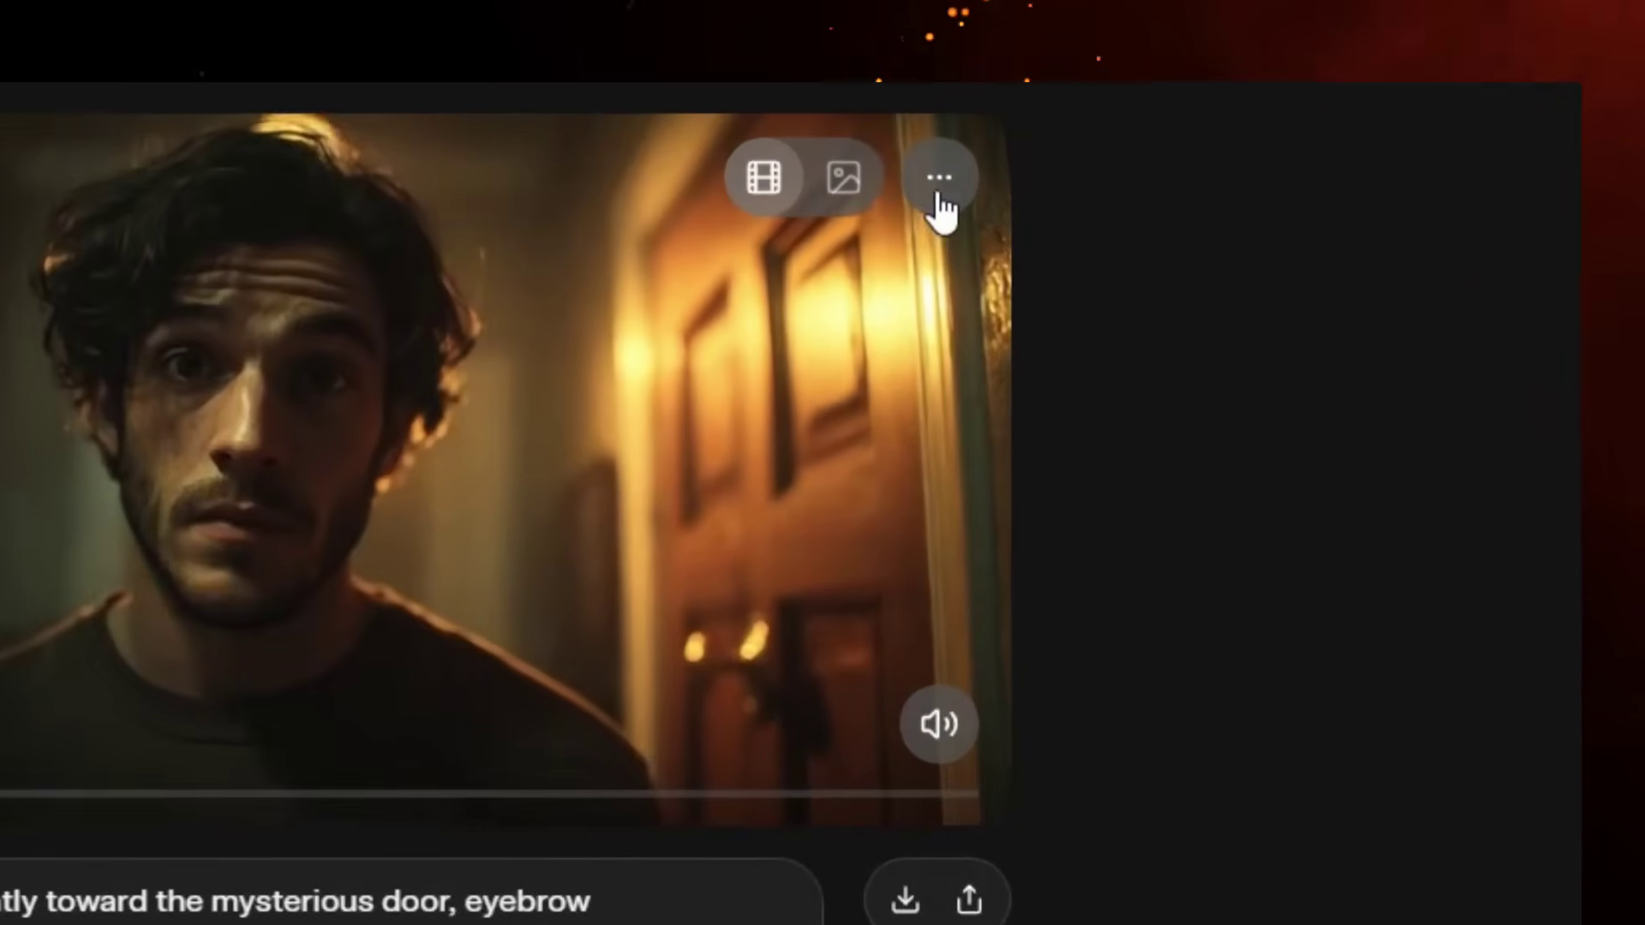
{"action": "left_click", "coordinate": [938, 192]}
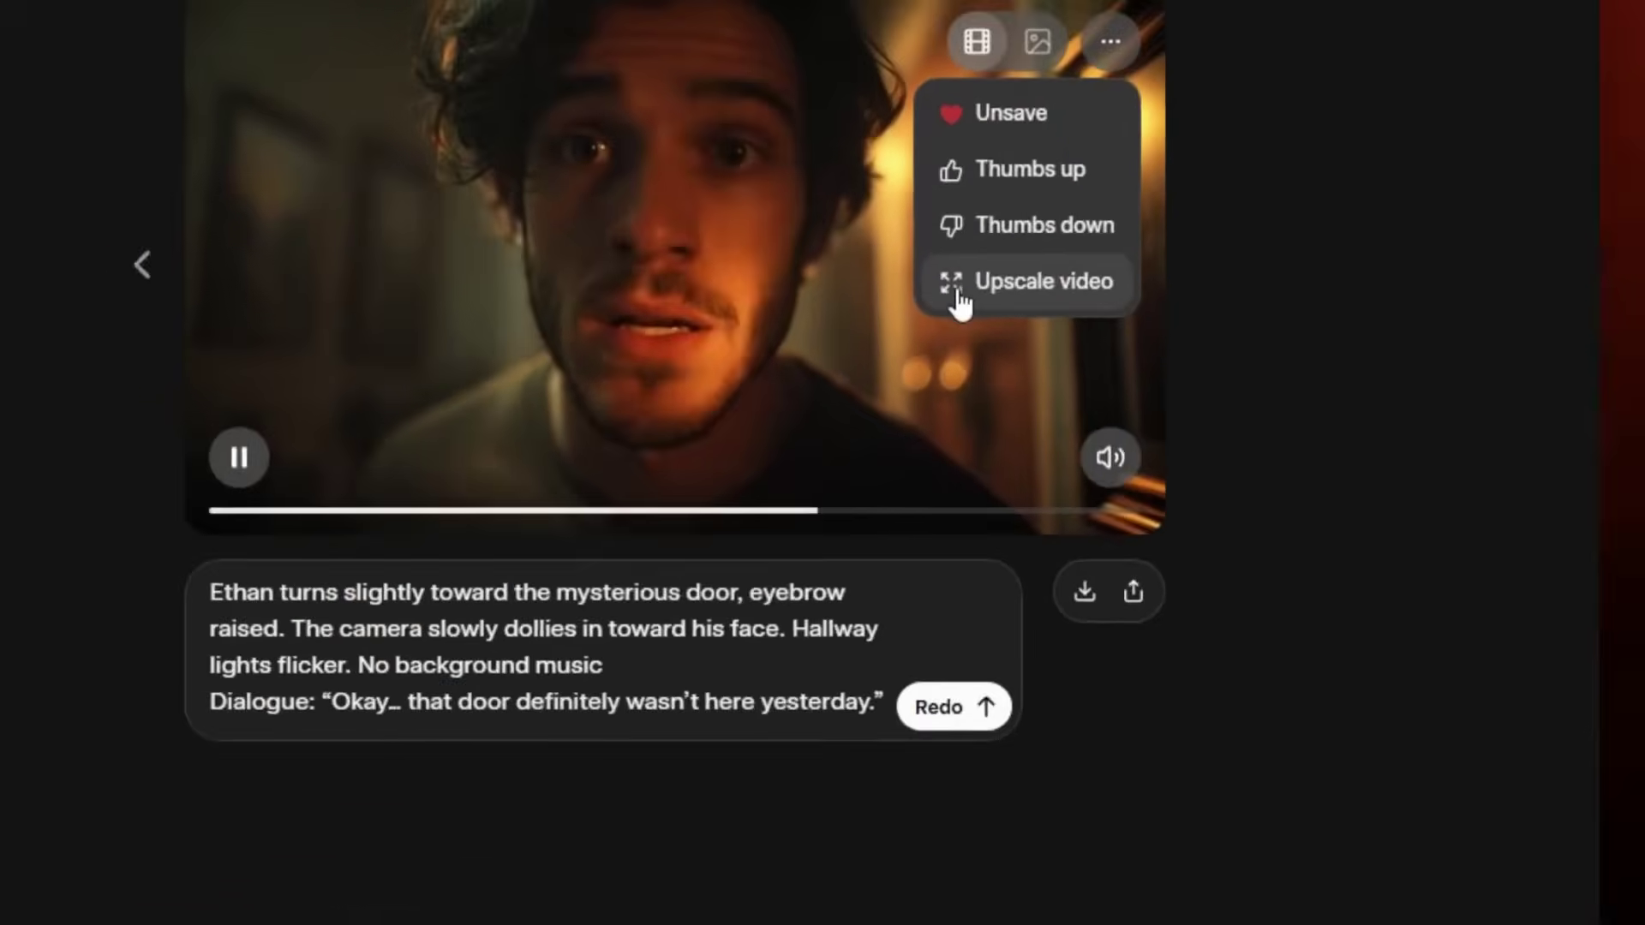
{"action": "left_click", "coordinate": [805, 347]}
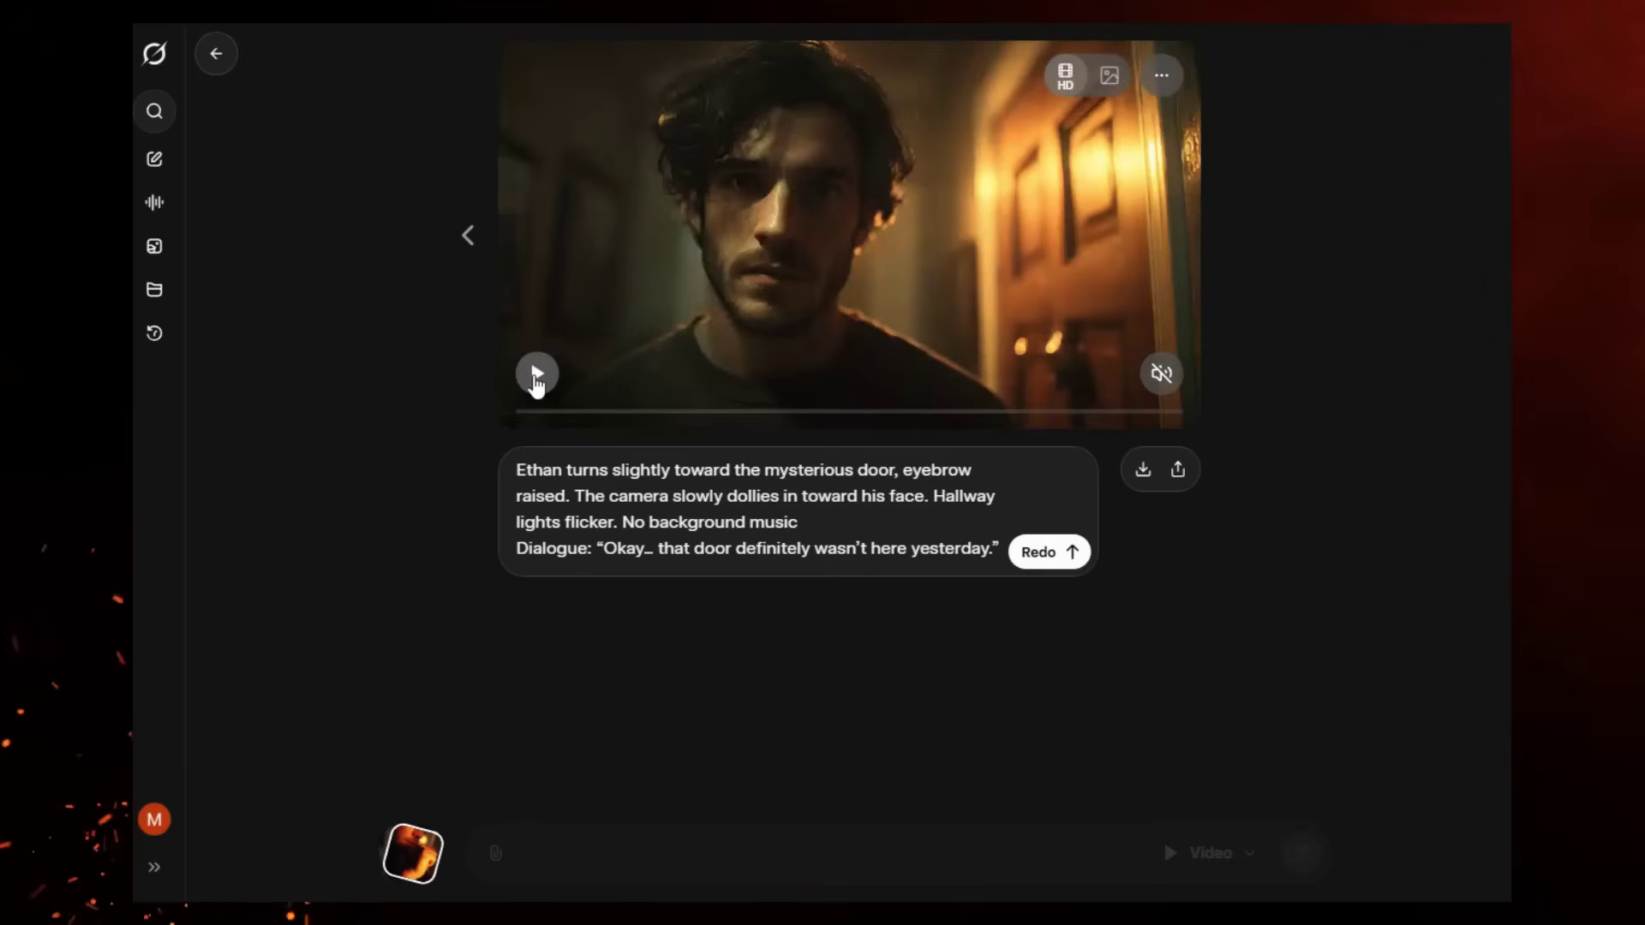
{"action": "left_click", "coordinate": [1162, 374]}
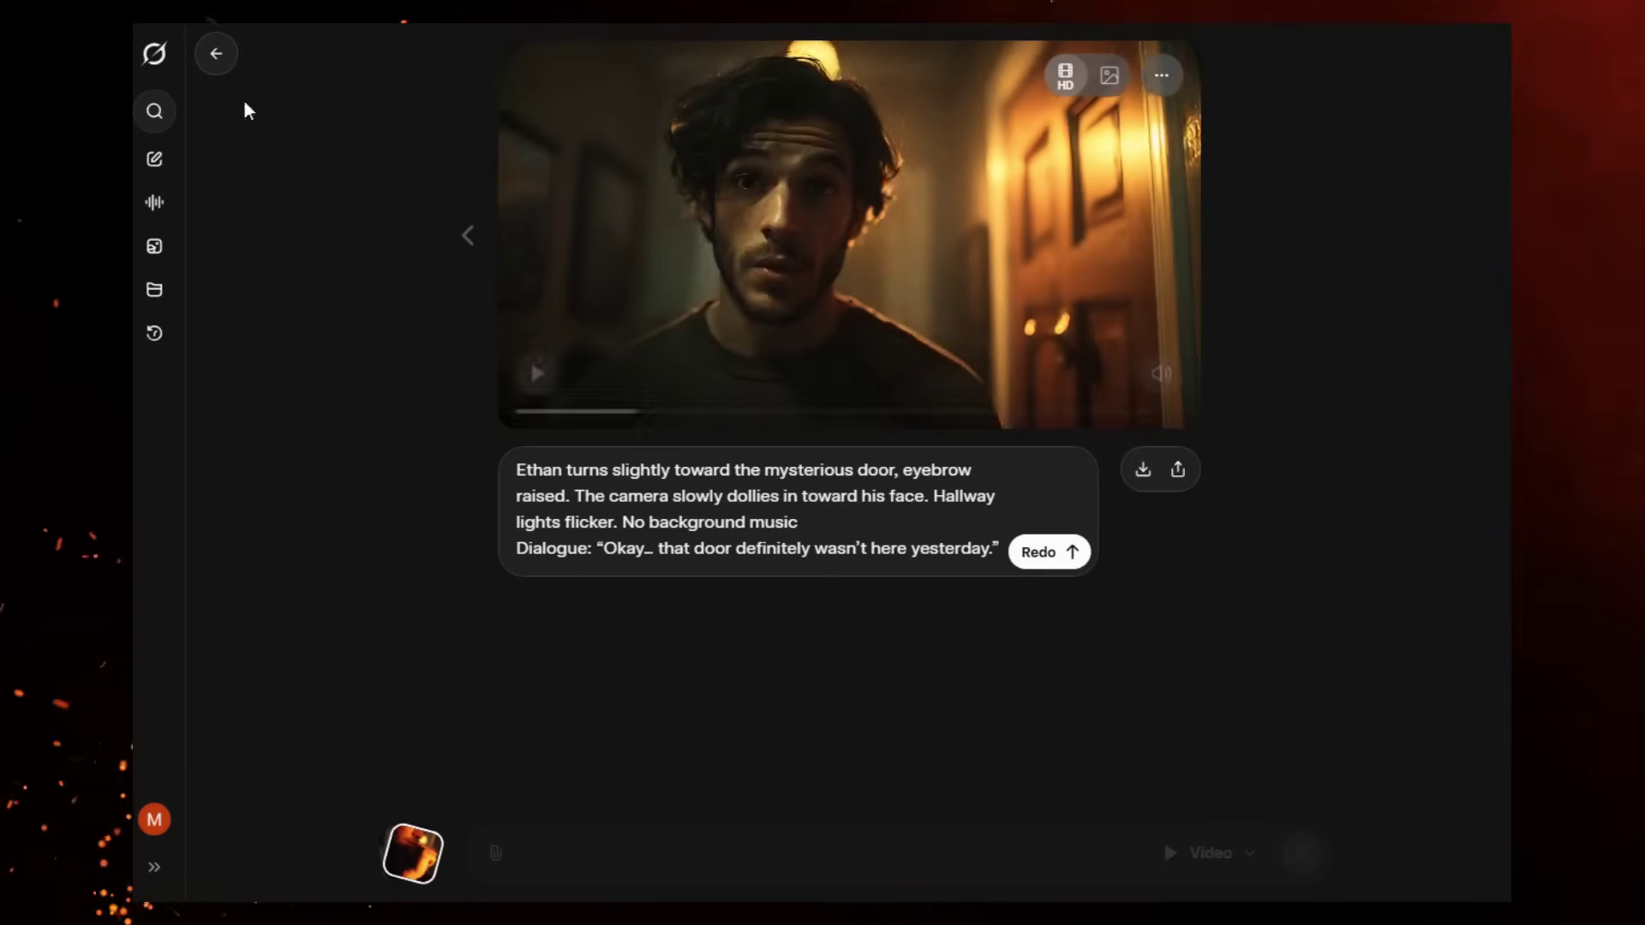
Upscale the Clip 2 door video from Favorites.
{"action": "left_click", "coordinate": [220, 55]}
{"action": "left_click", "coordinate": [1097, 198]}
{"action": "left_click", "coordinate": [1162, 75]}
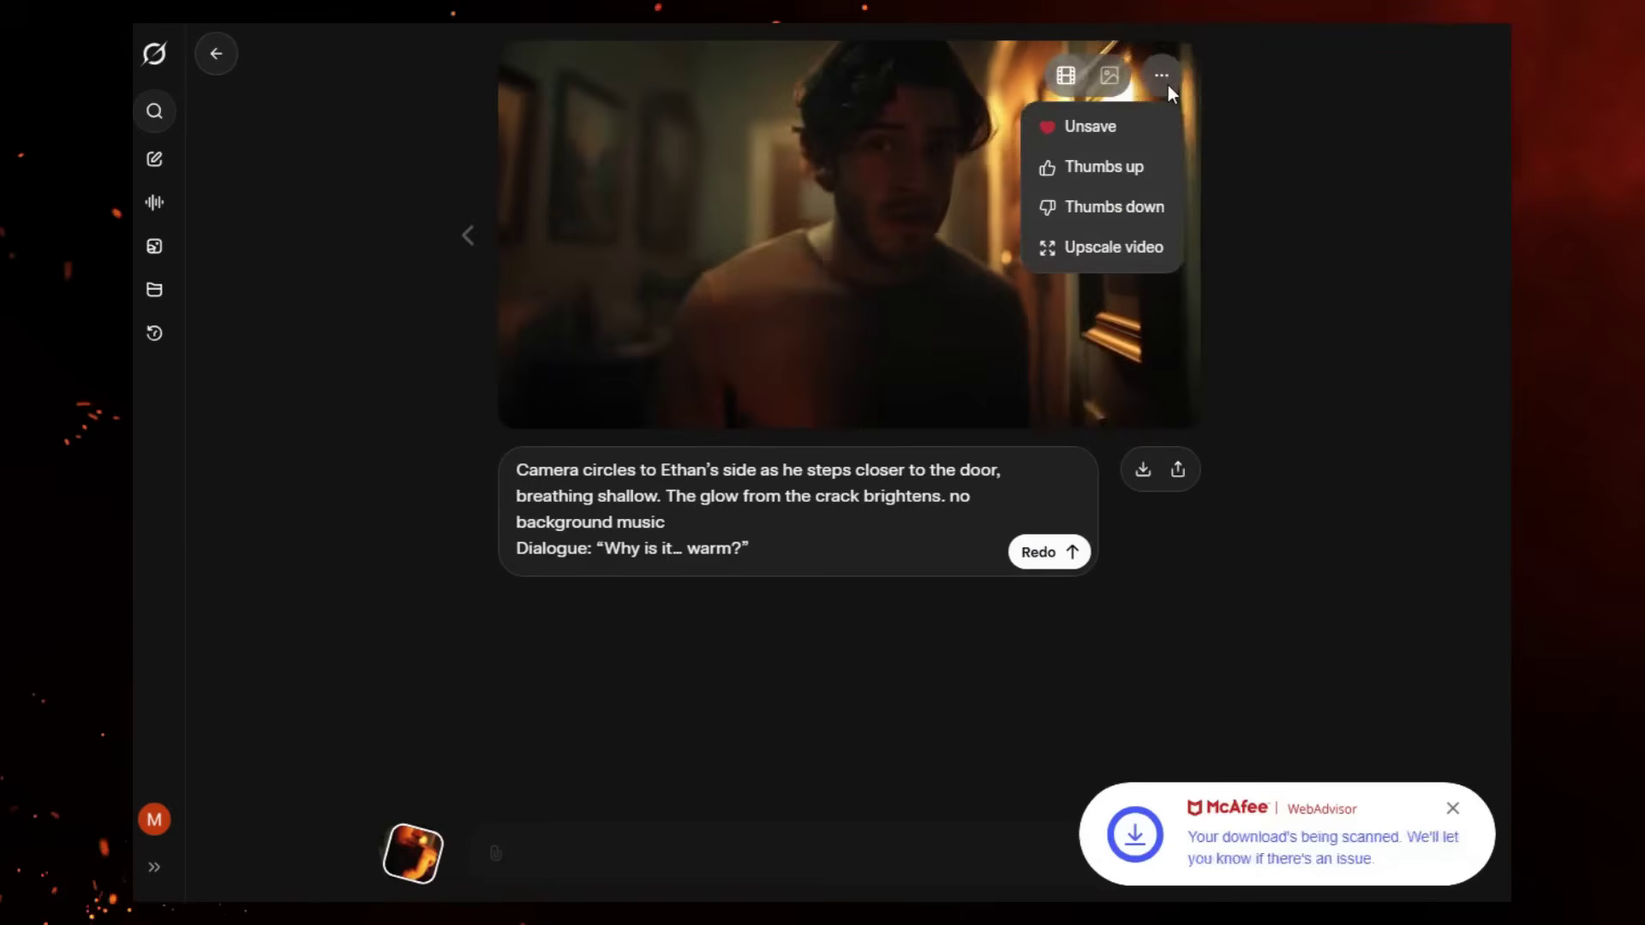
{"action": "left_click", "coordinate": [1081, 244]}
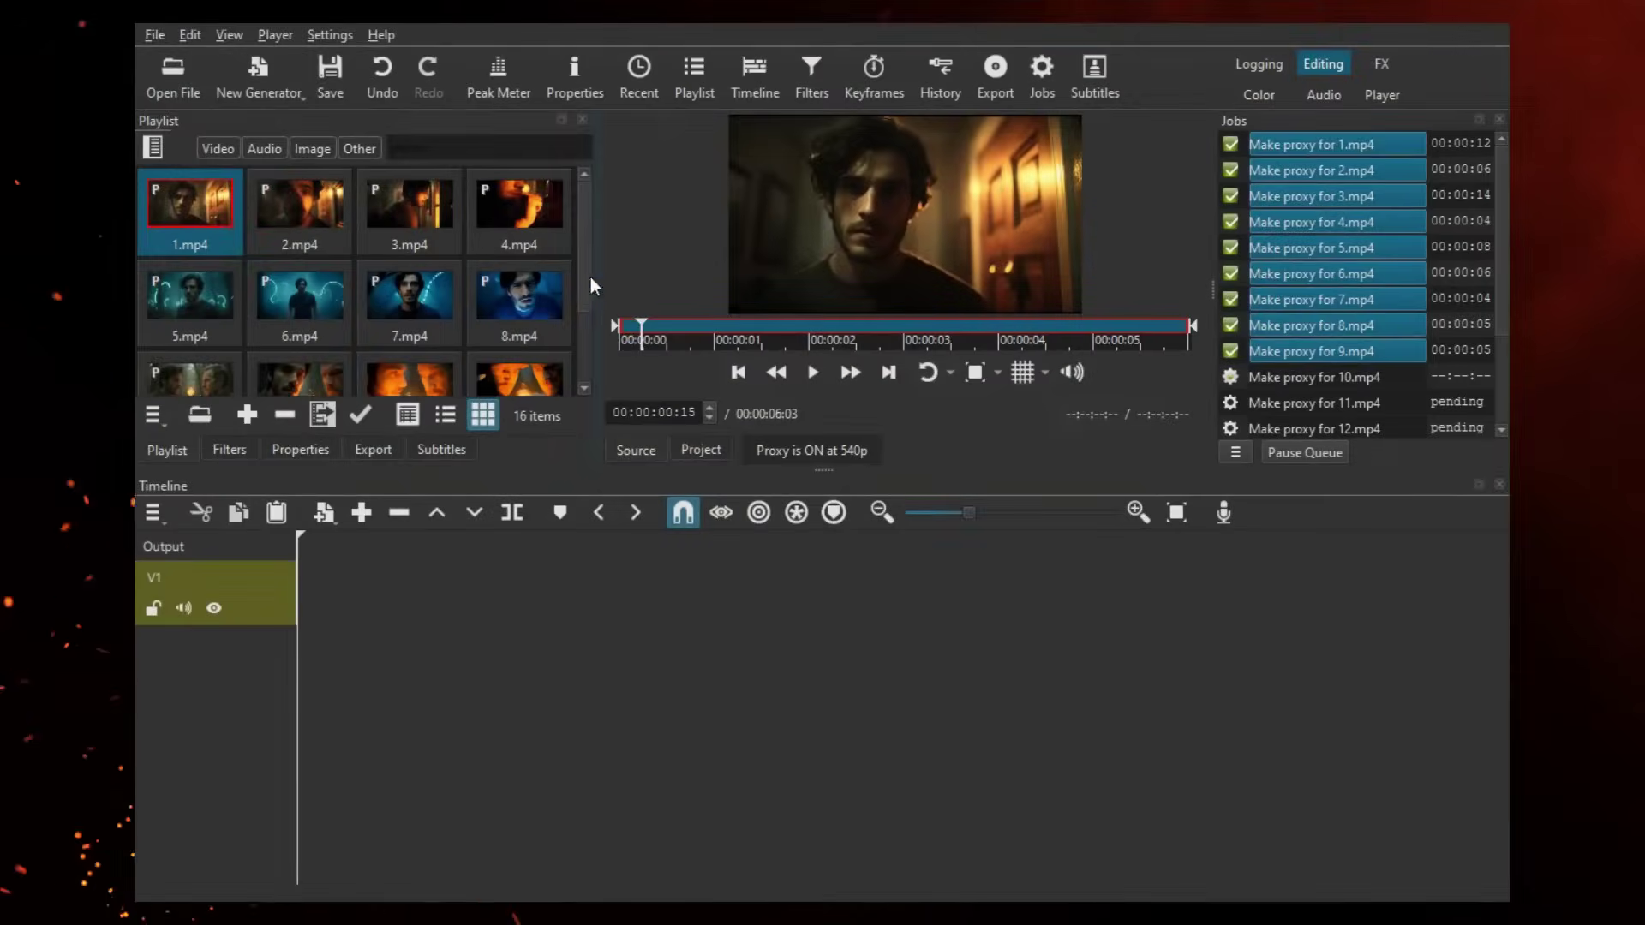
Line up clips 1.mp4 through 4.mp4 end to end from the start of the V1 track.
{"action": "scroll", "coordinate": [559, 305], "scroll_direction": "down", "scroll_amount": 3}
{"action": "scroll", "coordinate": [586, 264], "scroll_direction": "up", "scroll_amount": 2}
{"action": "scroll", "coordinate": [586, 263], "scroll_direction": "up", "scroll_amount": 1}
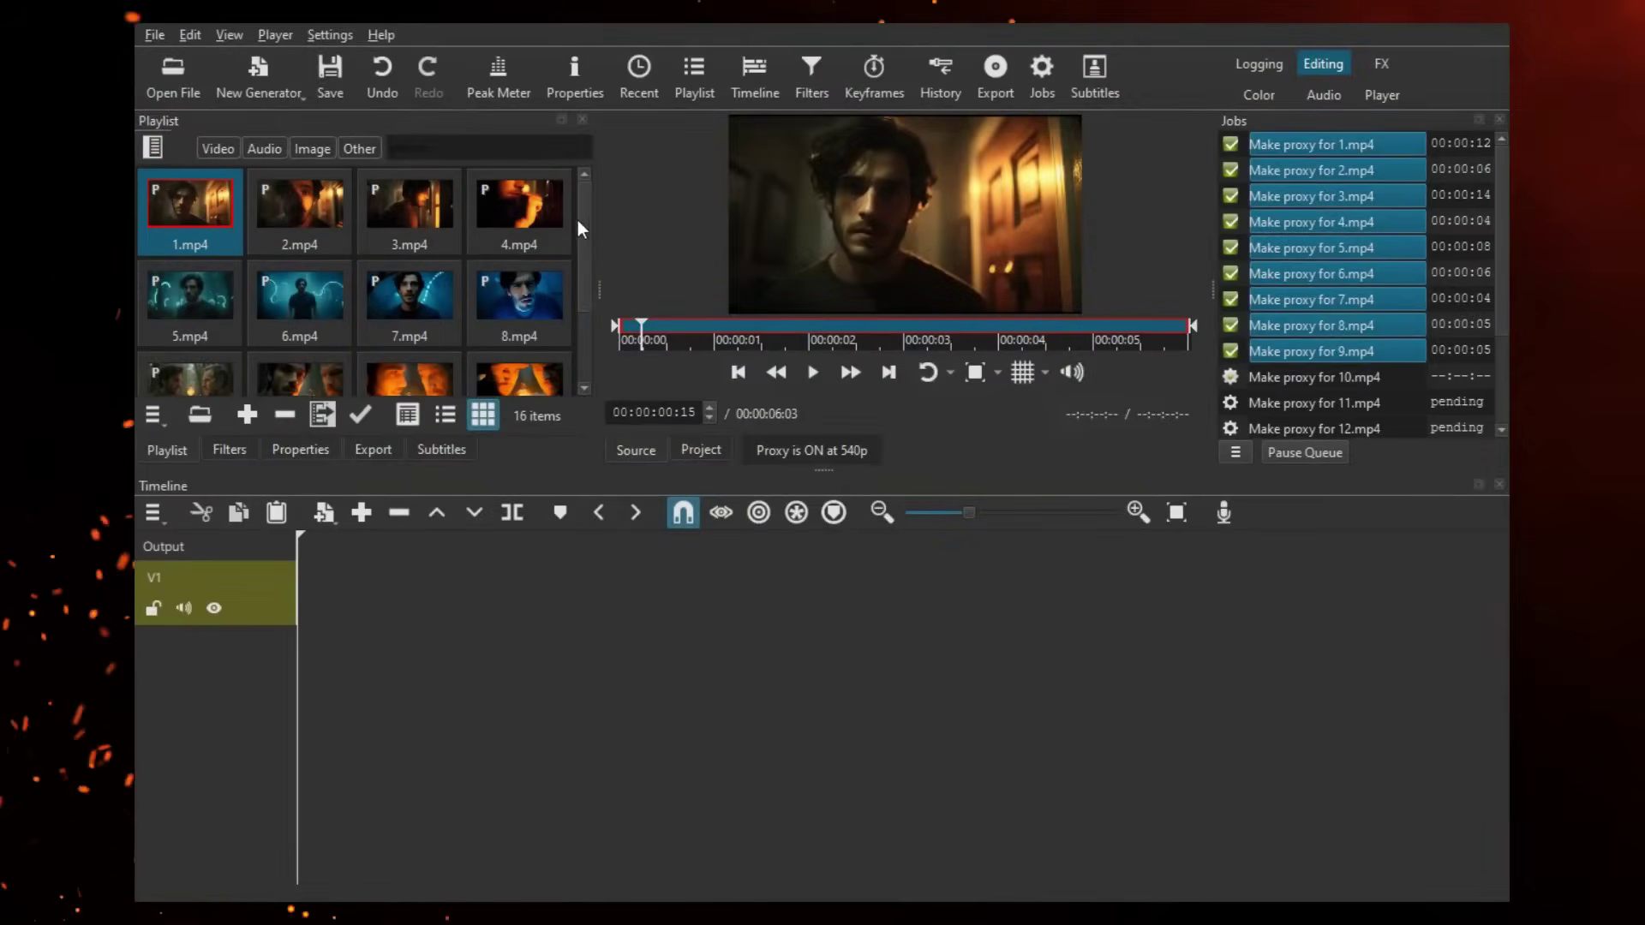
{"action": "left_click_drag", "start_coordinate": [190, 206], "coordinate": [326, 583]}
{"action": "left_click_drag", "start_coordinate": [300, 206], "coordinate": [614, 574]}
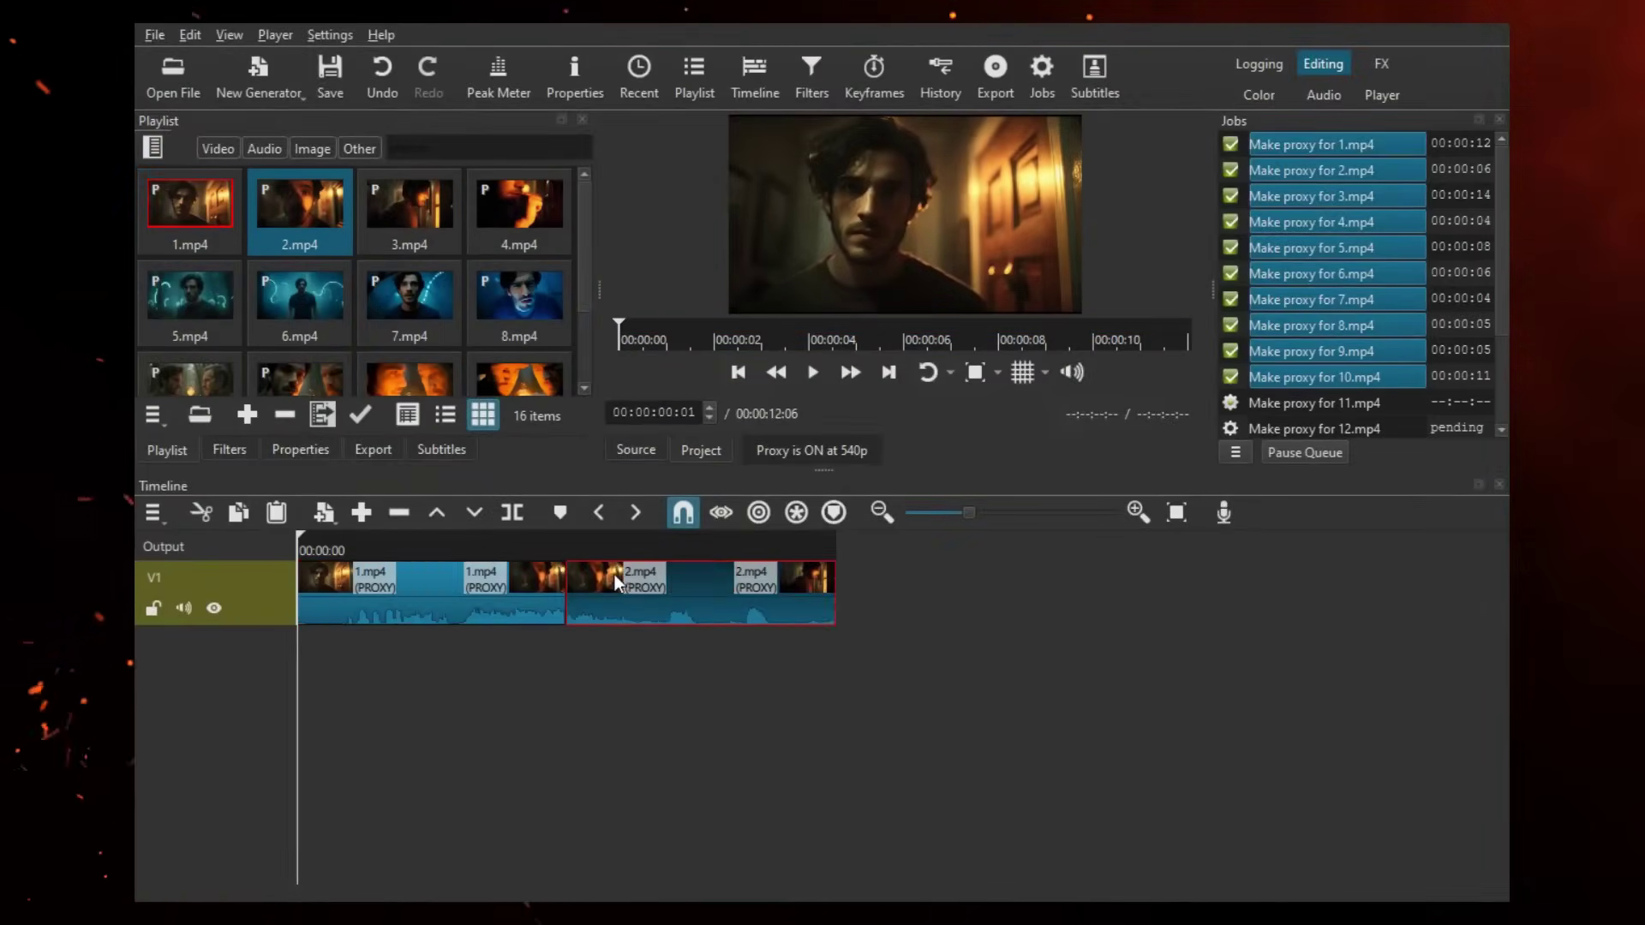
{"action": "left_click", "coordinate": [423, 206]}
{"action": "left_click_drag", "start_coordinate": [512, 593], "coordinate": [513, 594]}
{"action": "left_click_drag", "start_coordinate": [520, 205], "coordinate": [618, 594]}
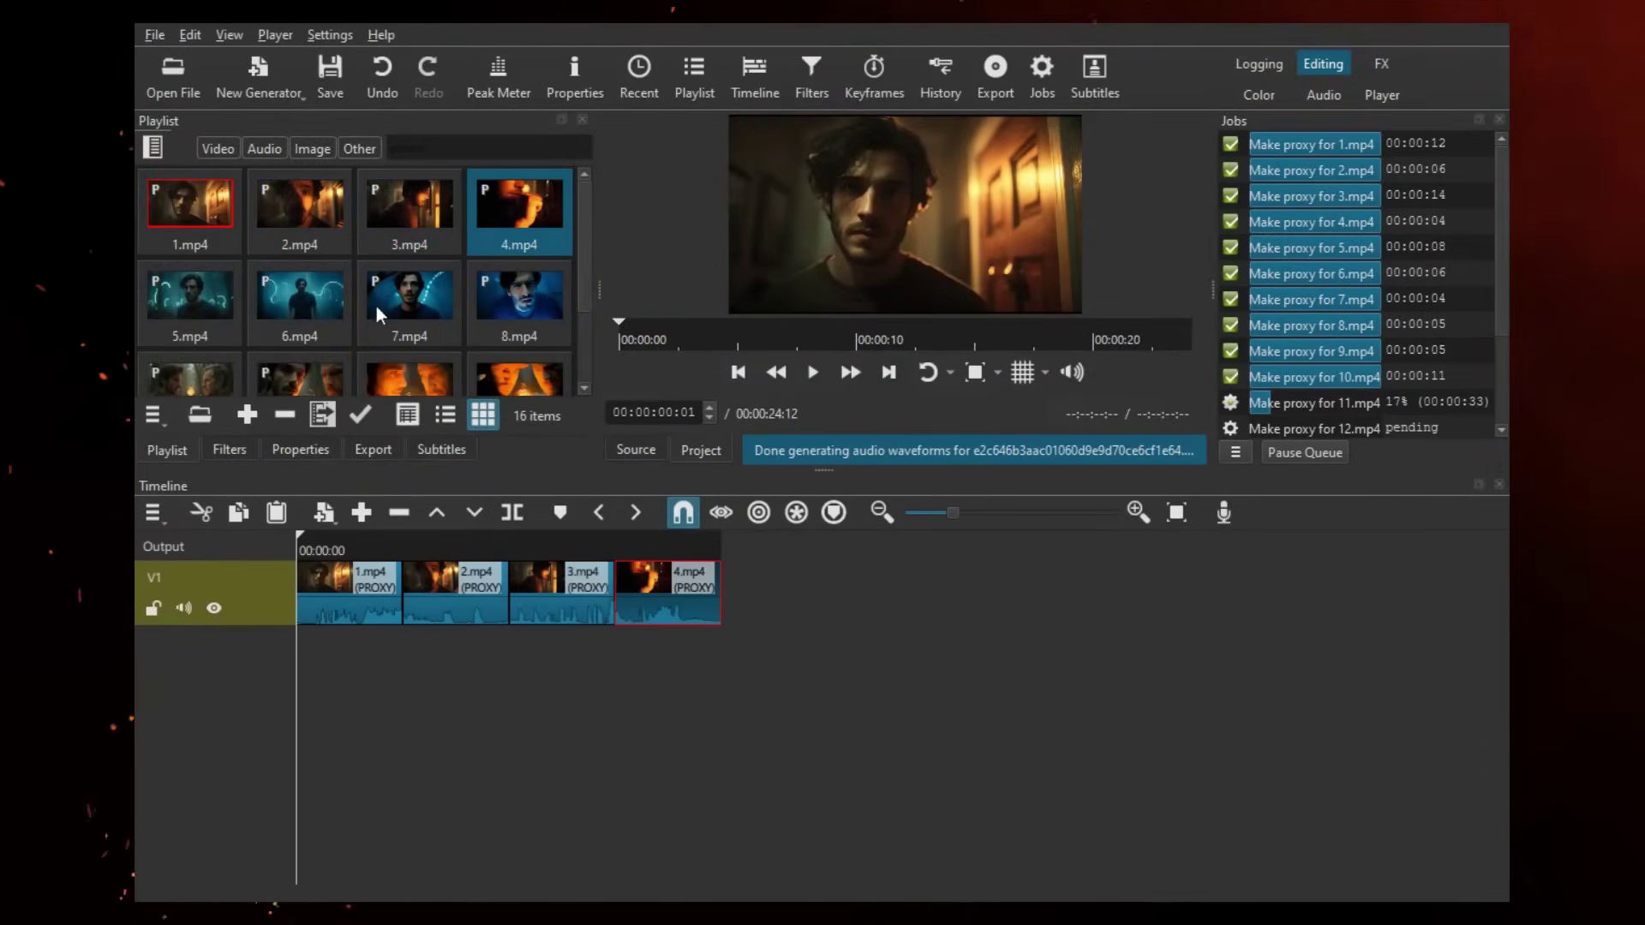
Append clips 5.mp4 through 8.mp4 after 4.mp4 on V1, reaching about 48 seconds.
{"action": "left_click_drag", "start_coordinate": [190, 296], "coordinate": [725, 593]}
{"action": "left_click", "coordinate": [300, 318]}
{"action": "left_click_drag", "start_coordinate": [830, 604], "coordinate": [830, 600]}
{"action": "left_click_drag", "start_coordinate": [444, 318], "coordinate": [452, 326]}
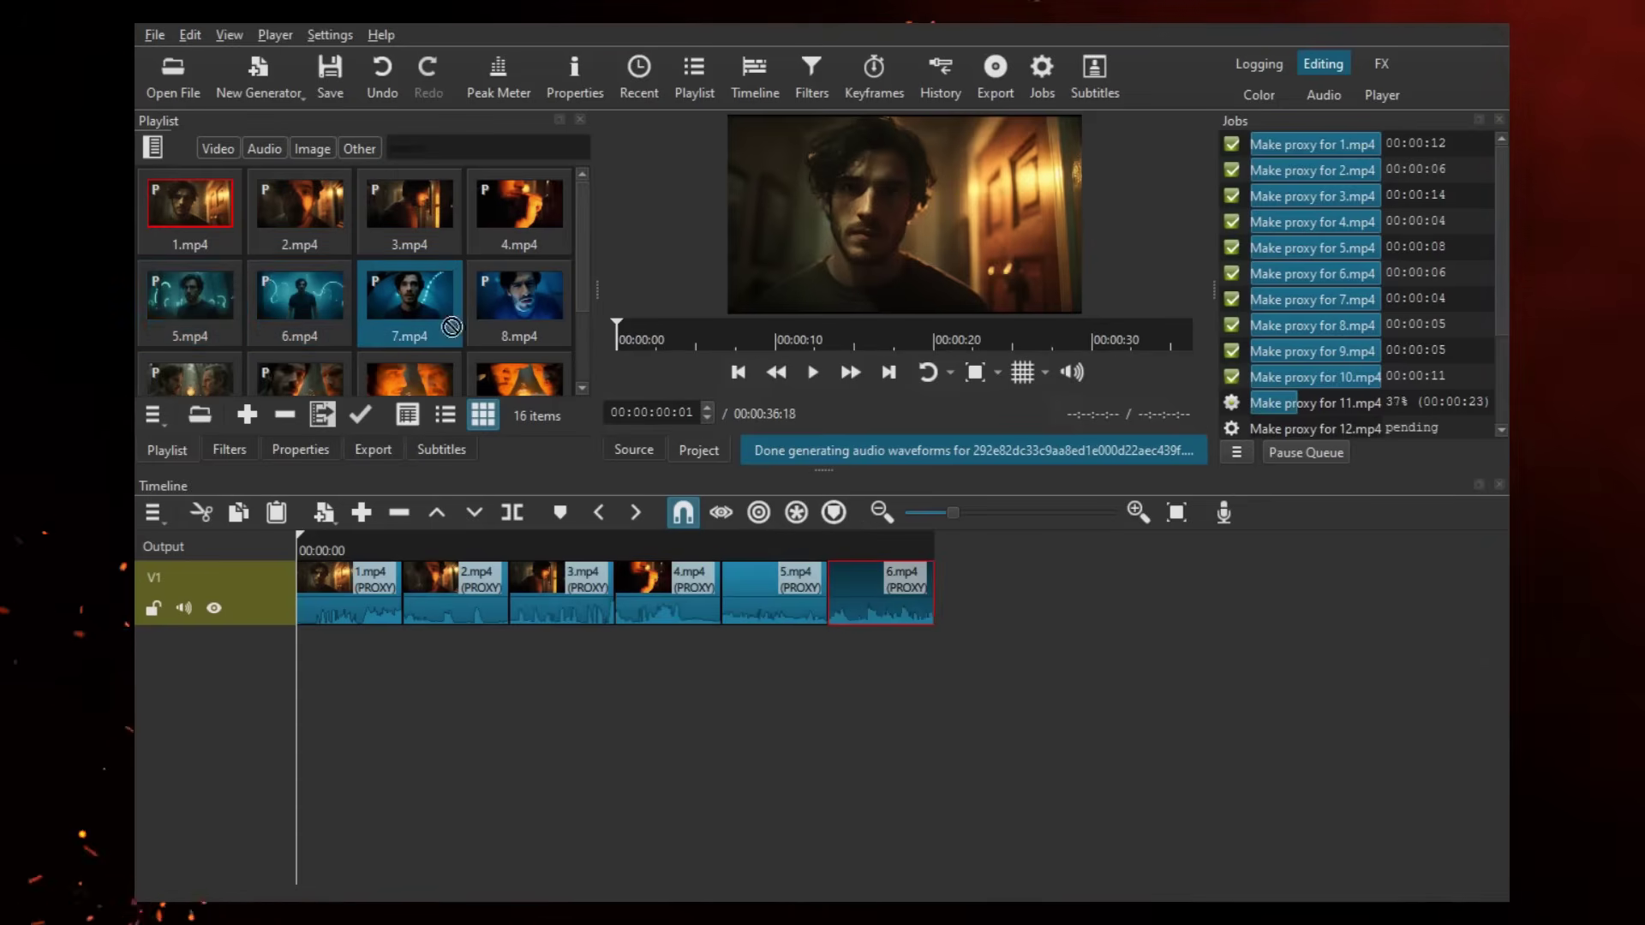
{"action": "left_click_drag", "start_coordinate": [1051, 589], "coordinate": [1049, 589]}
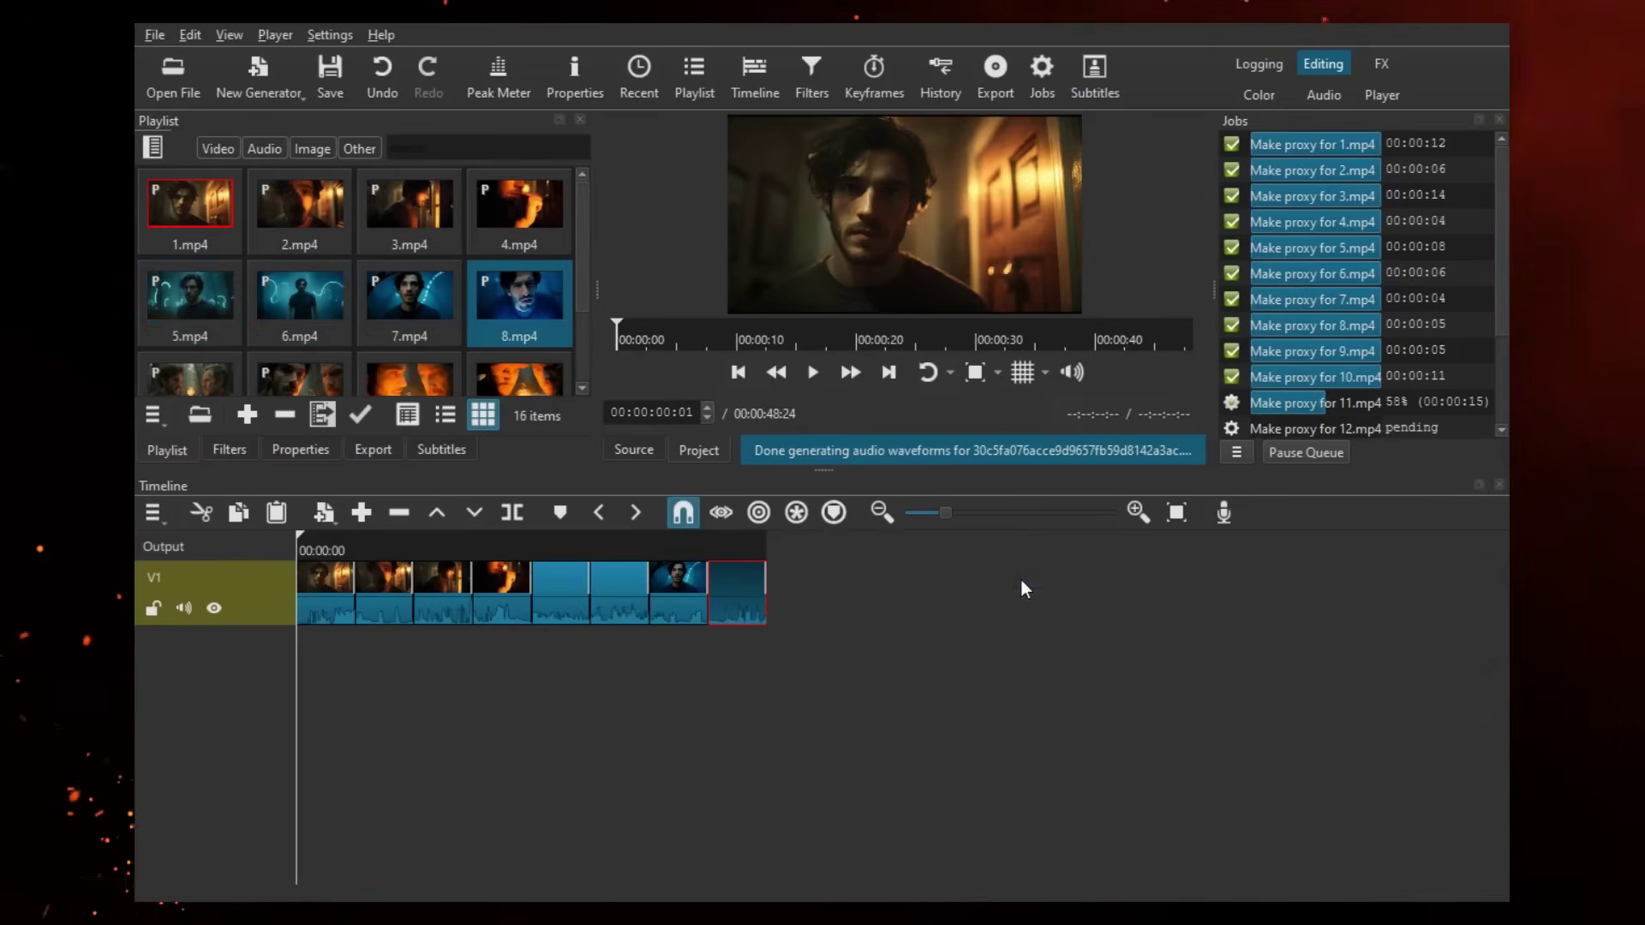